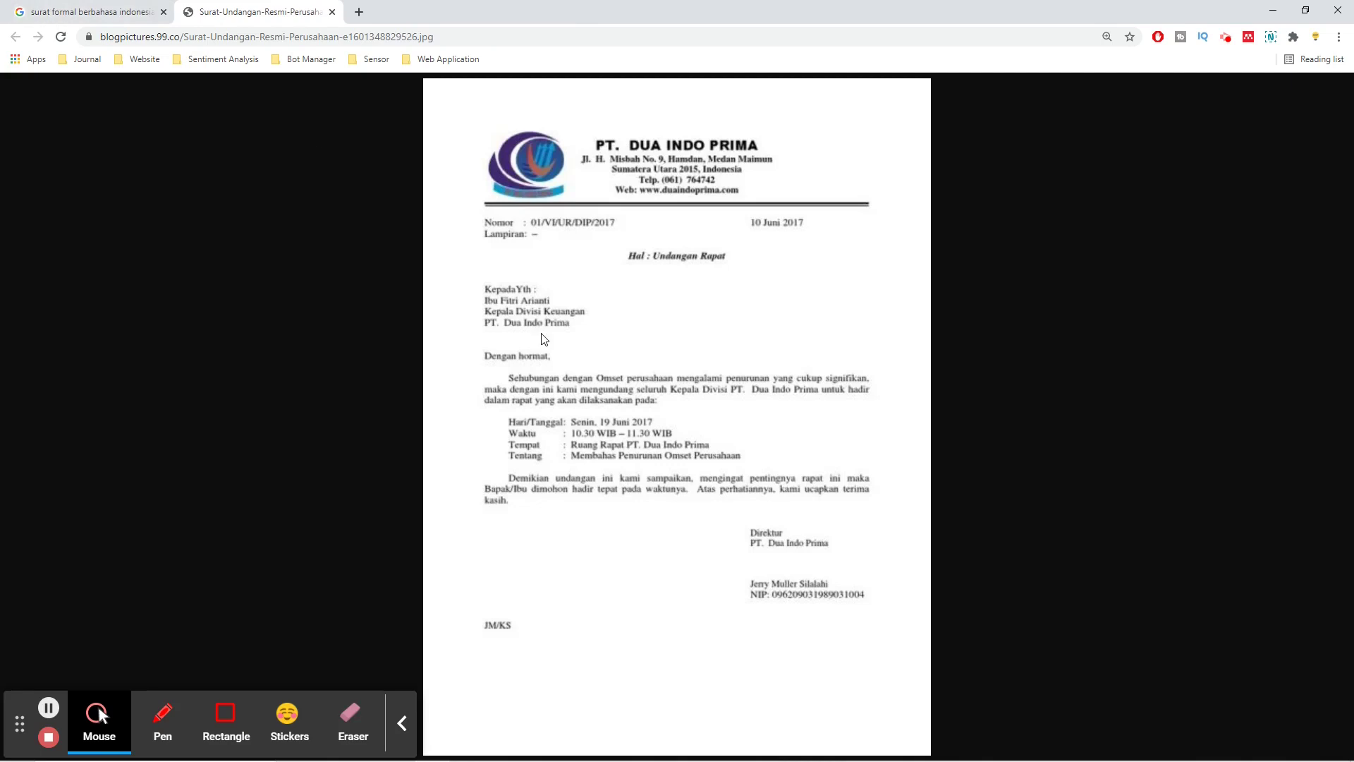
left_click(402, 725)
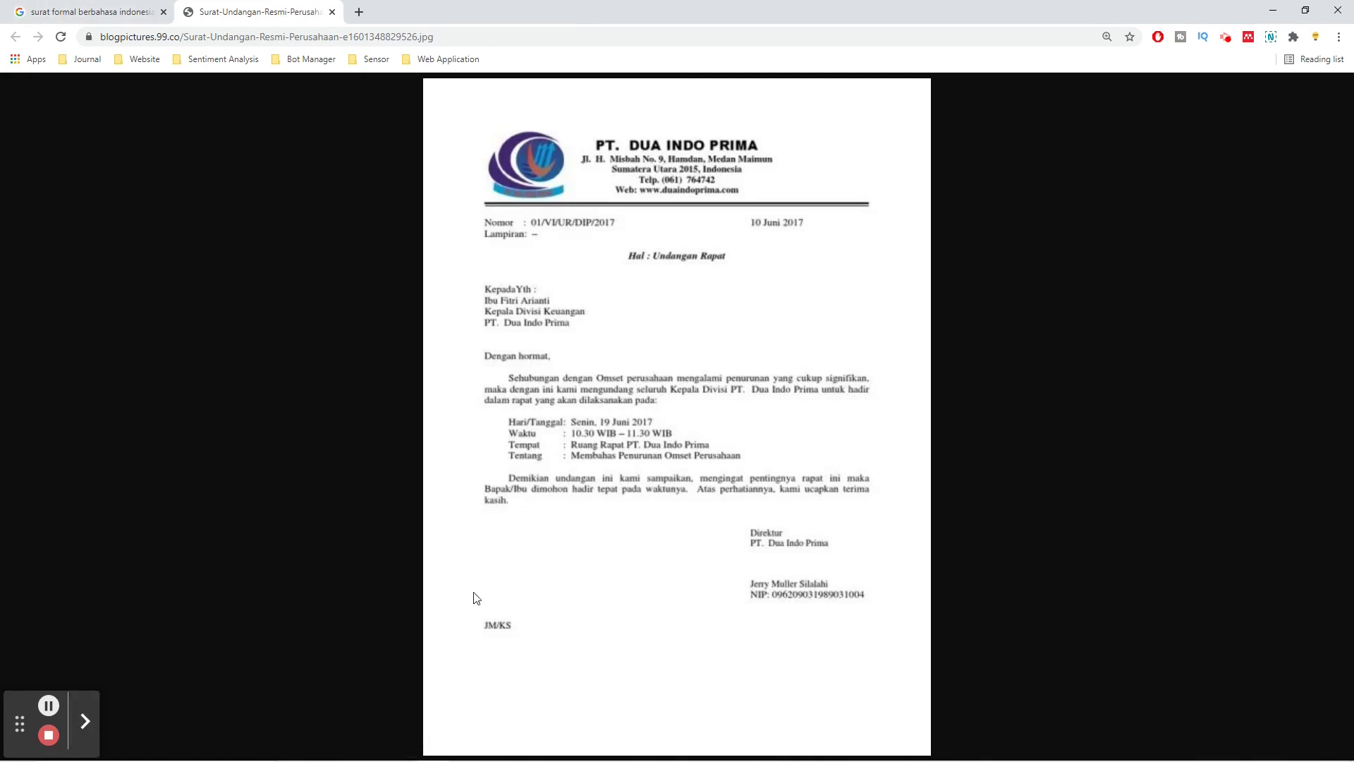
key("ctrl+minus")
key("ctrl+minus")
key("ctrl+minus")
key("ctrl+plus")
key("ctrl+plus")
key("ctrl+plus")
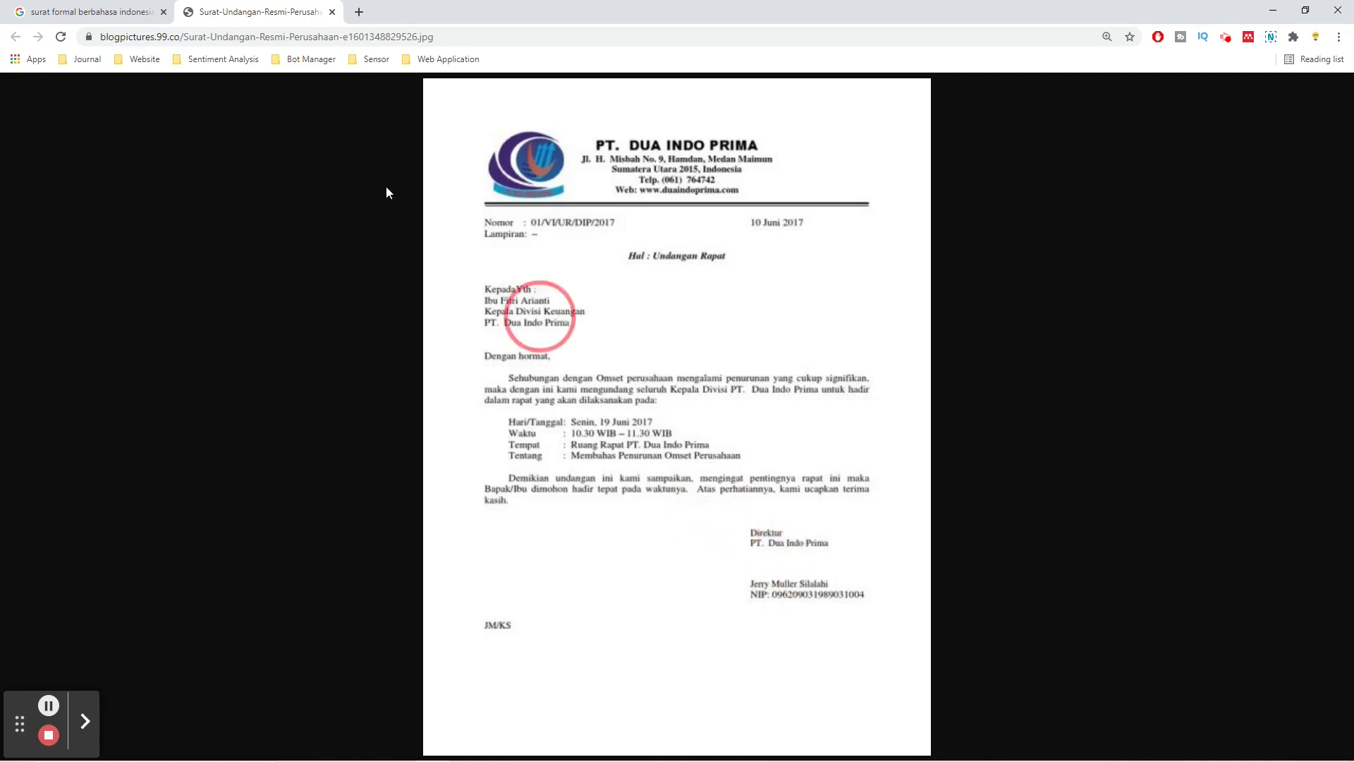
Step: Return to the image search results and preview sample letters from Enjiner, Tutorial Bahasa Inggris and Medium
left_click(106, 12)
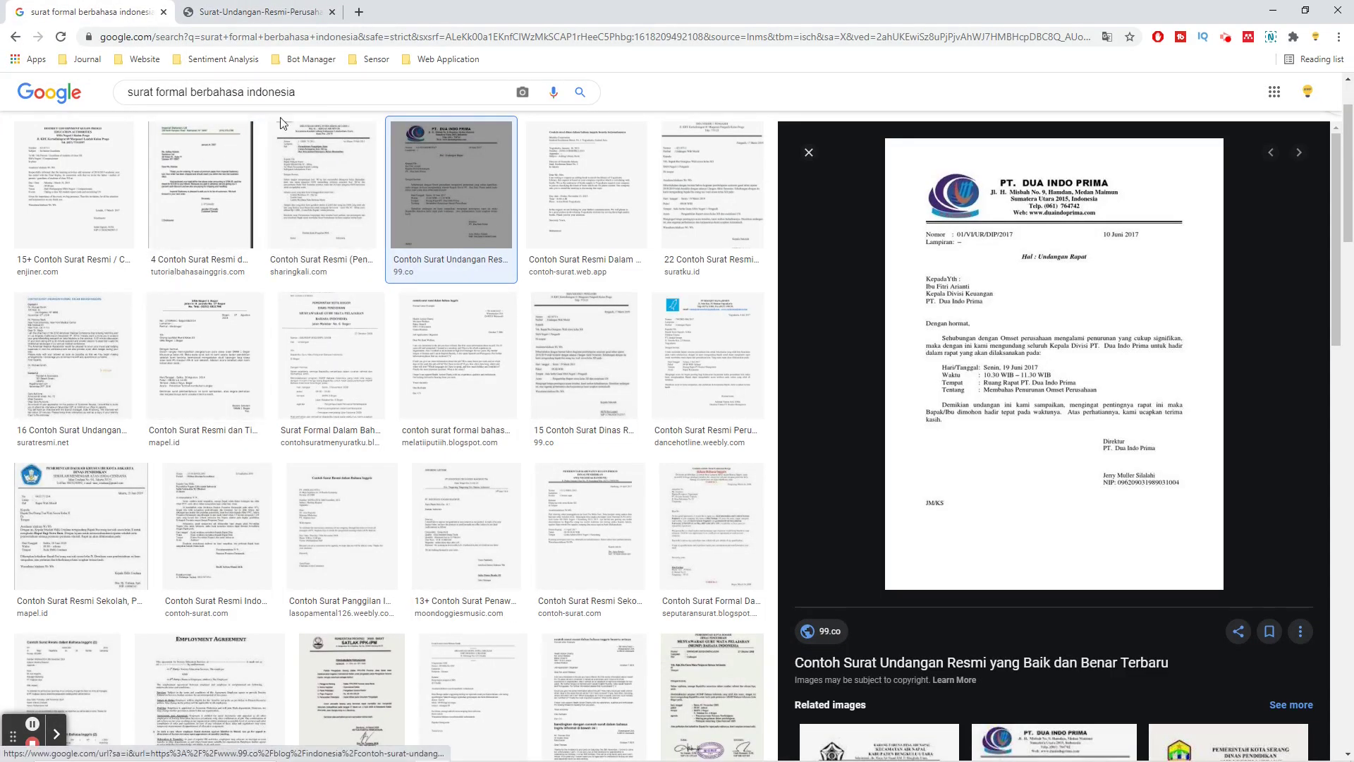
left_click(101, 224)
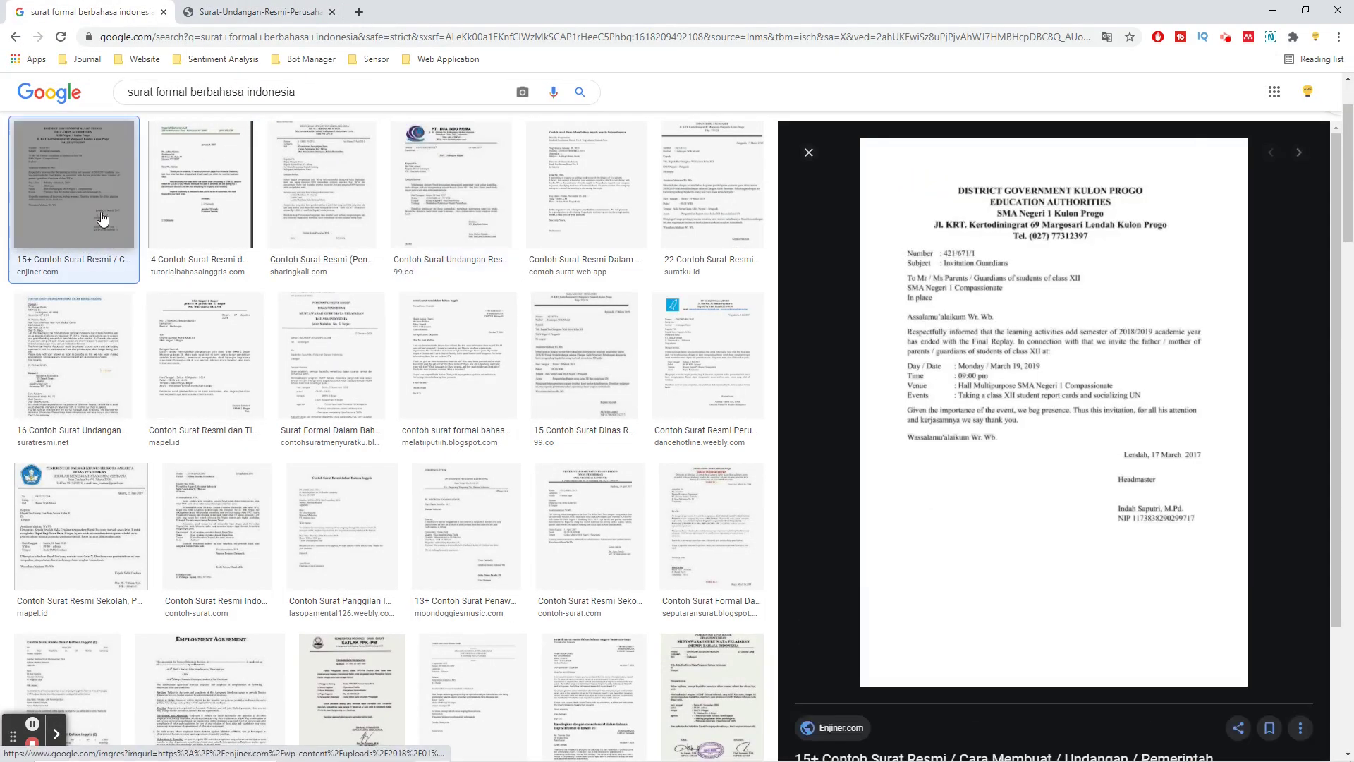
left_click(189, 220)
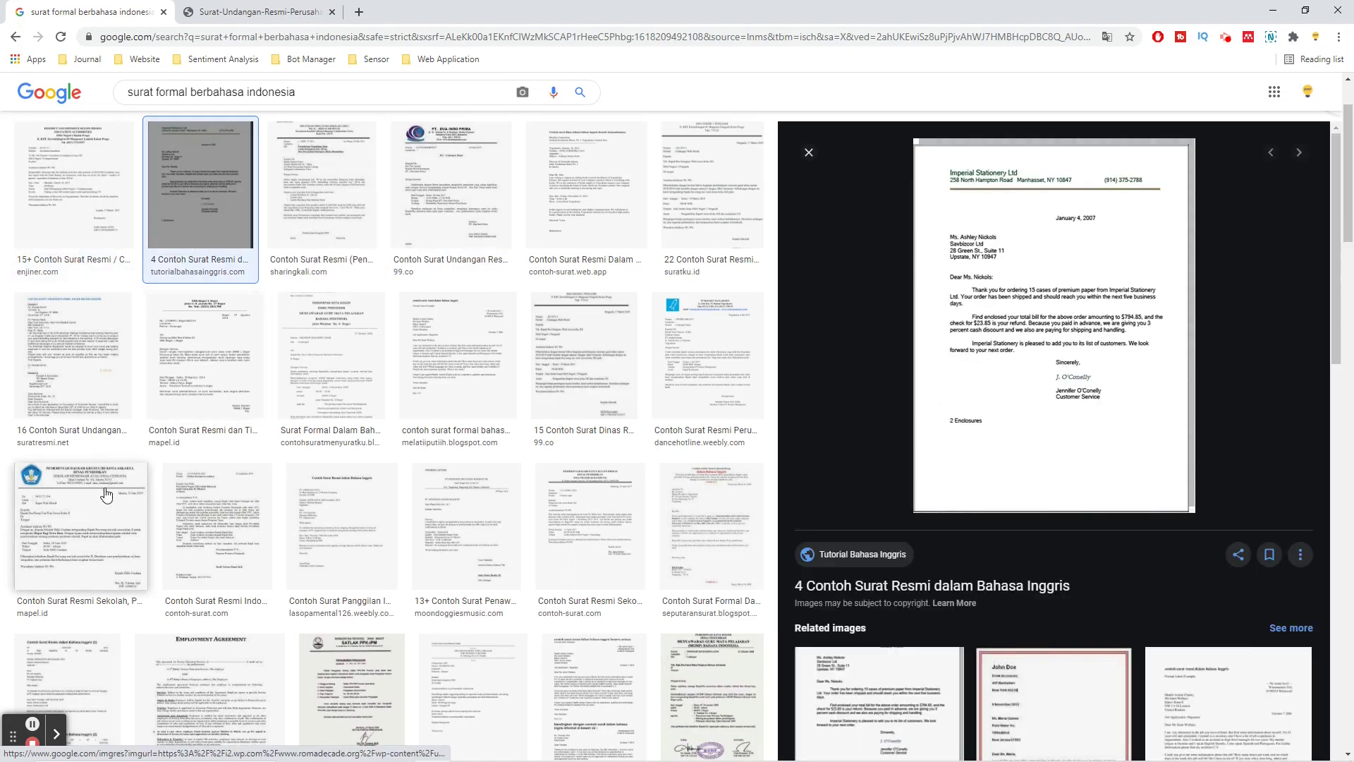
scroll(342, 520, "down", 1)
left_click(351, 642)
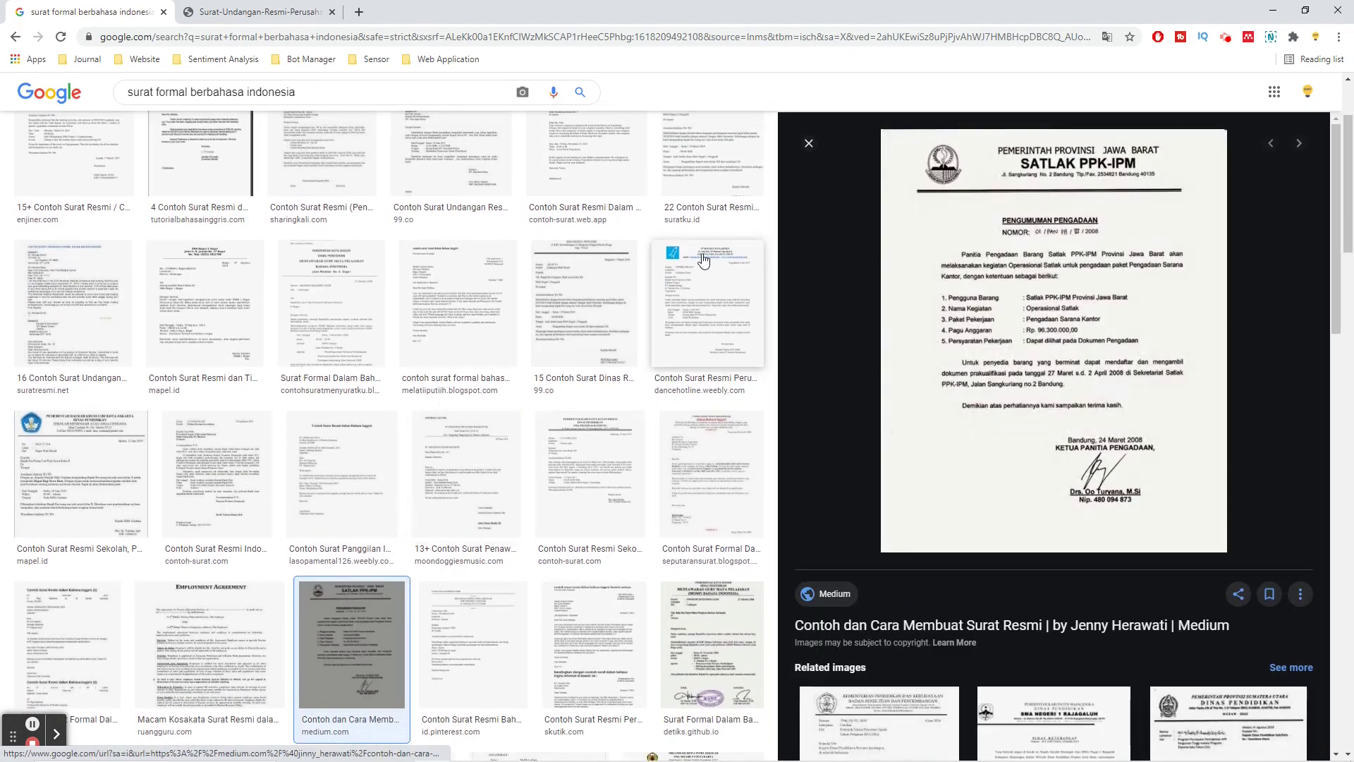
Step: Refine the image search to "surat formal berbahasa indonesia sekolah"
left_click(358, 91)
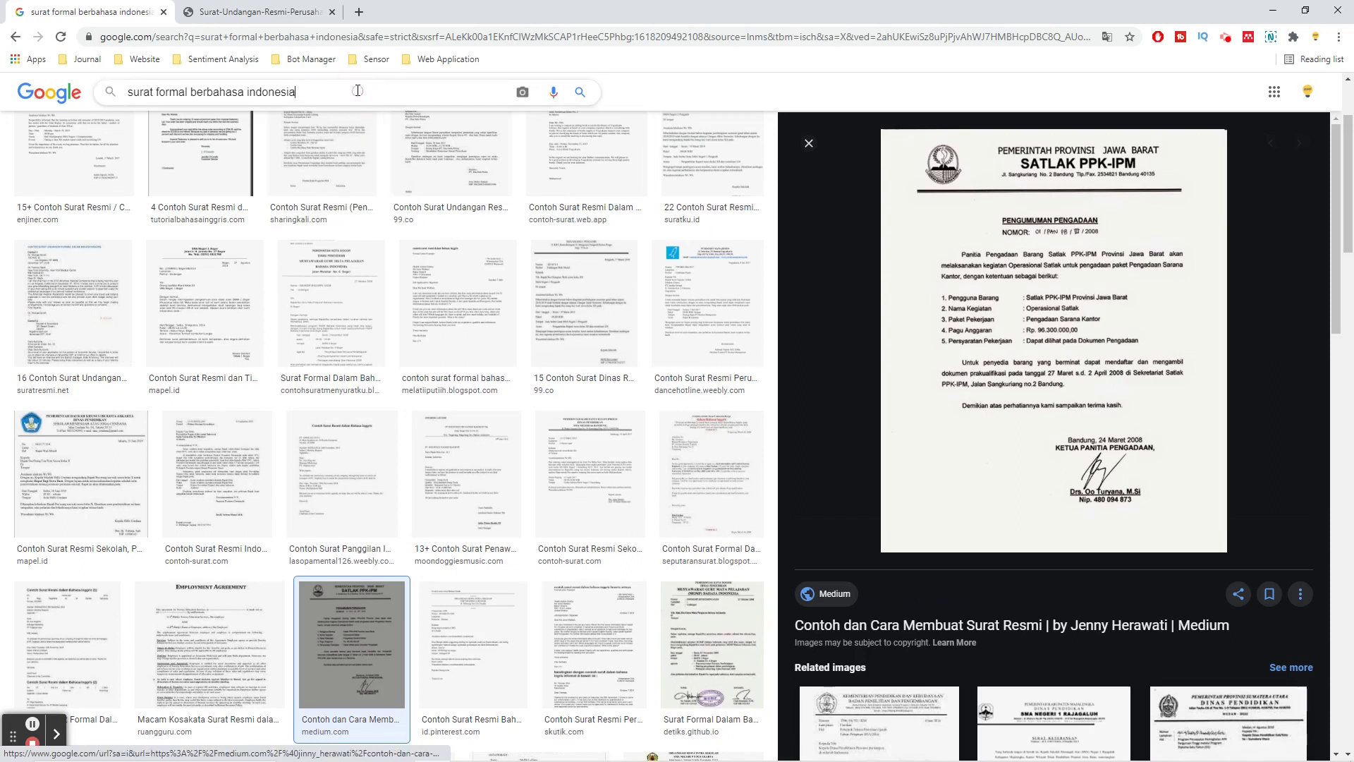
type("sekolah")
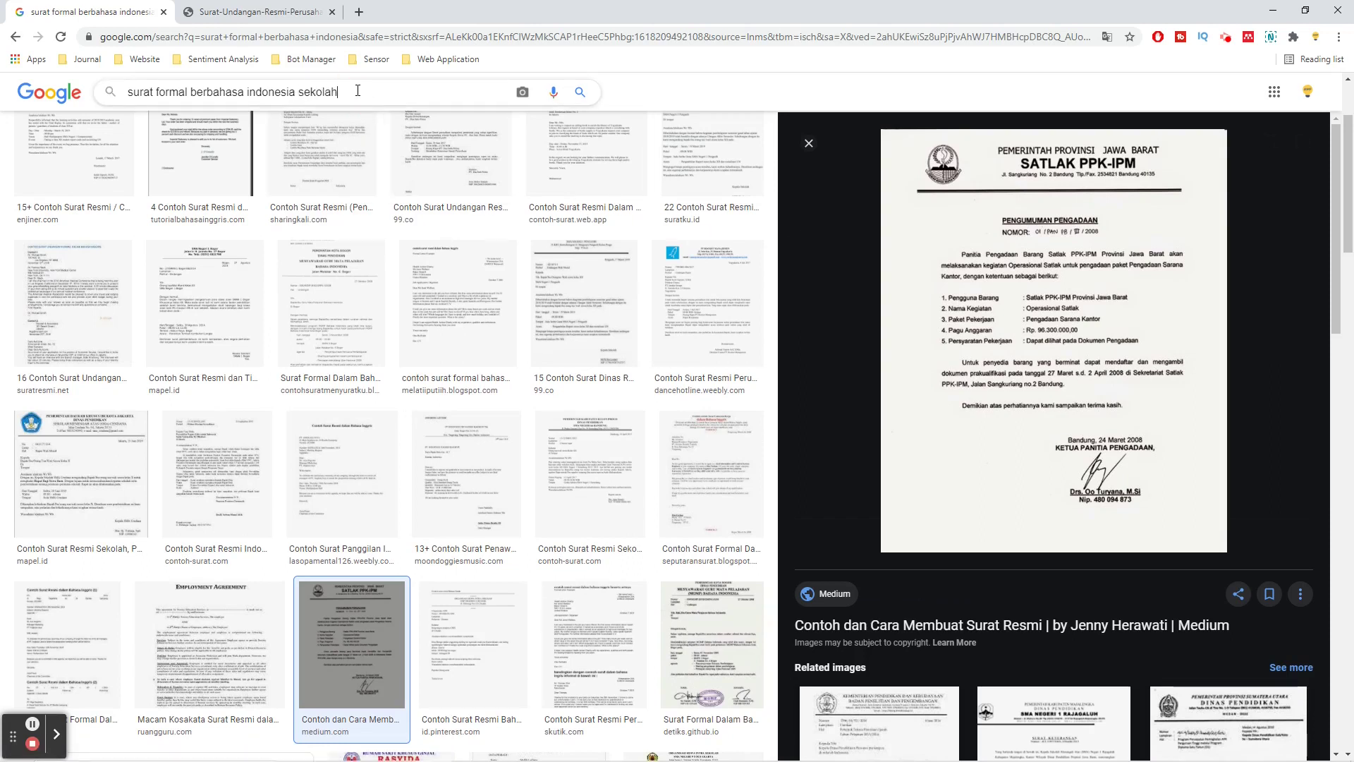
key("Return")
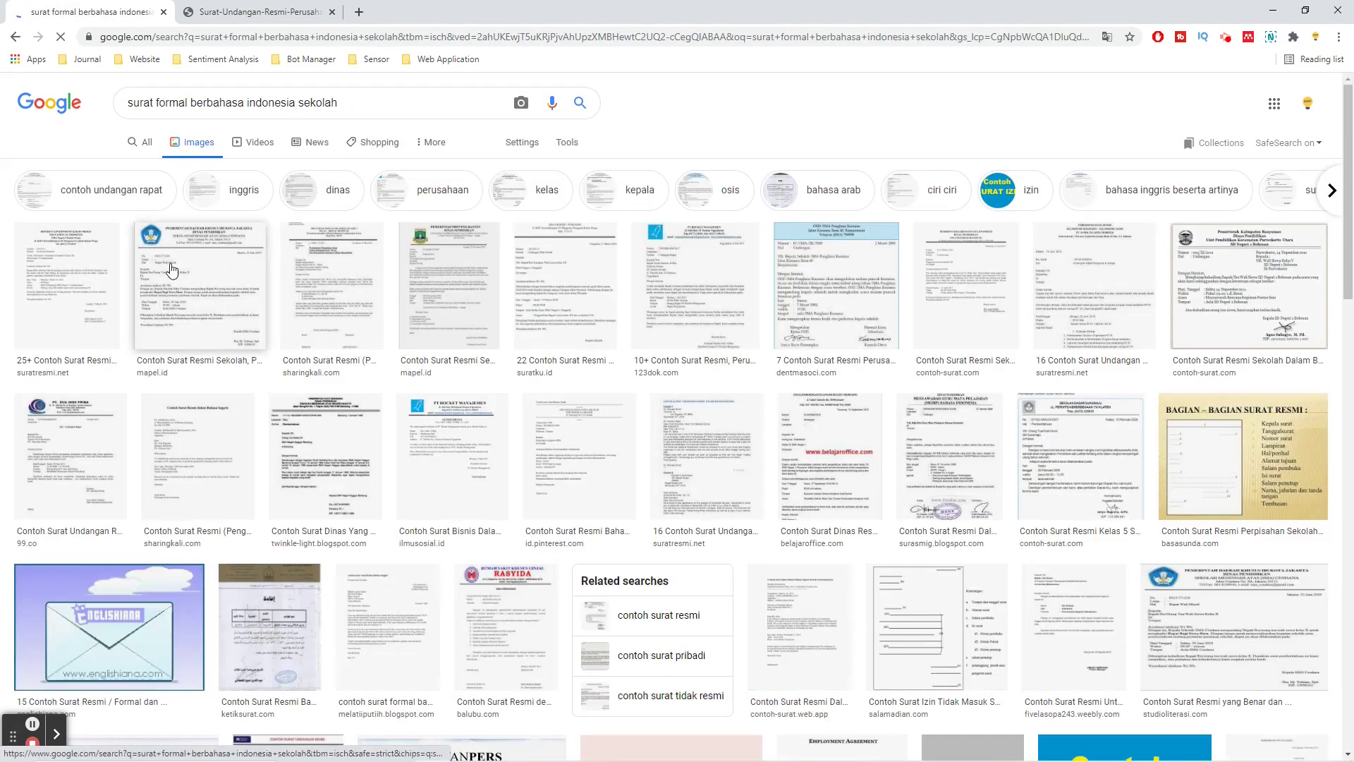
Step: Open the Pemerintah Provinsi Banten Dinas Pendidikan letter image in a new tab and view it
left_click(465, 283)
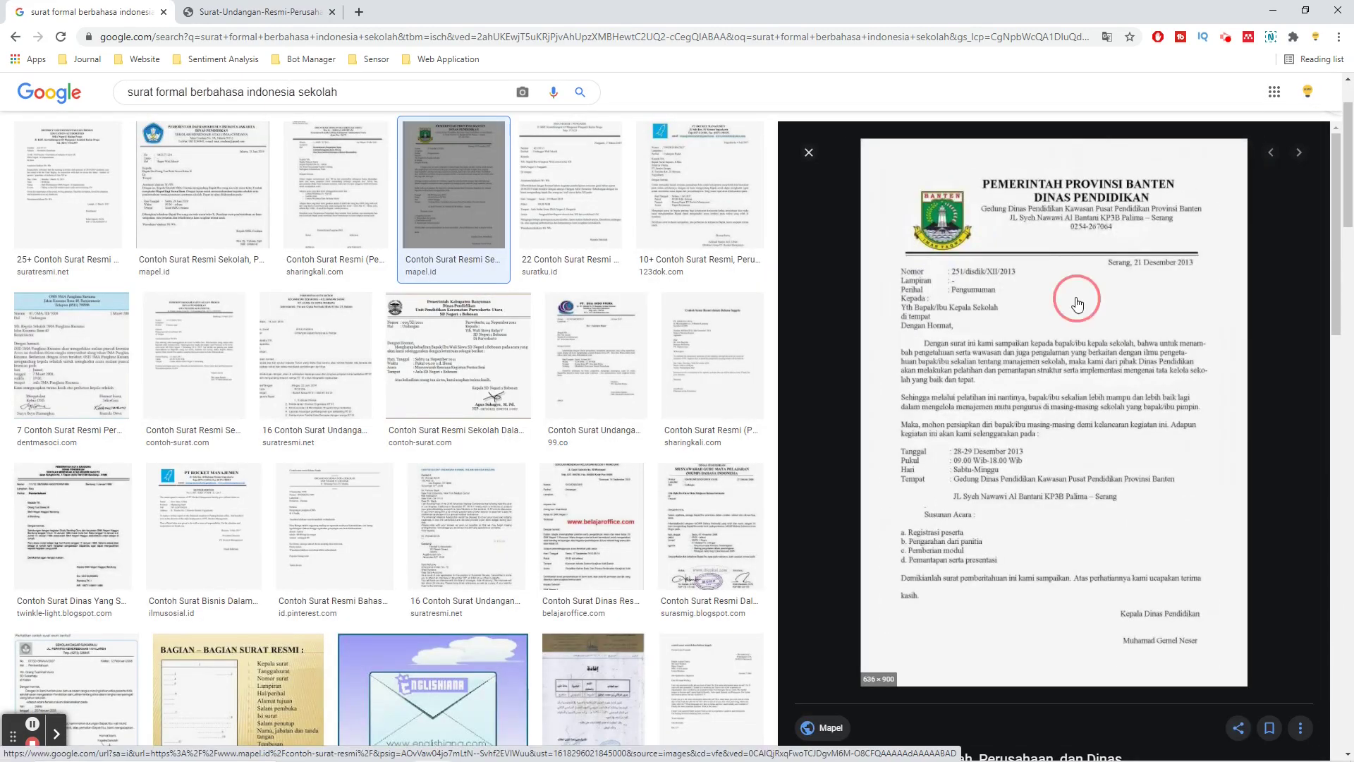
right_click(1077, 299)
left_click(1128, 431)
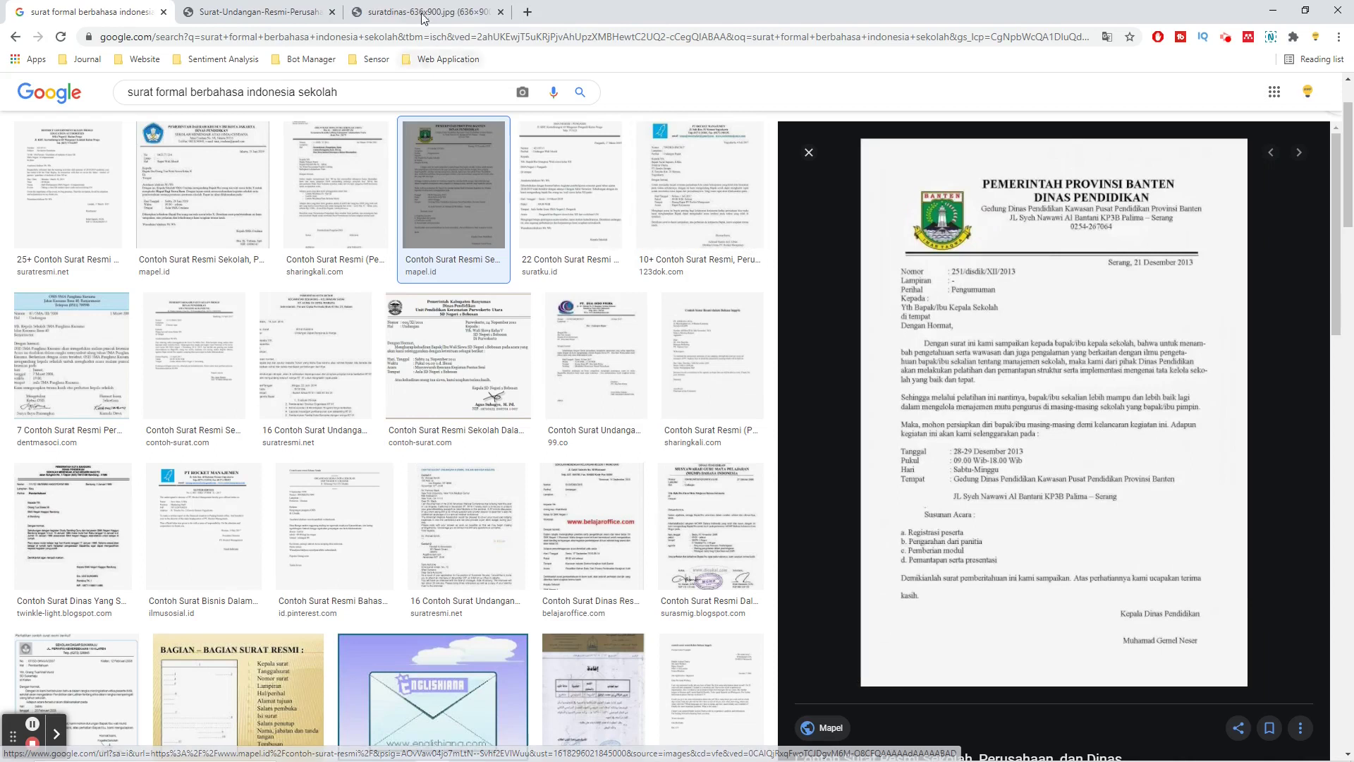
left_click(423, 12)
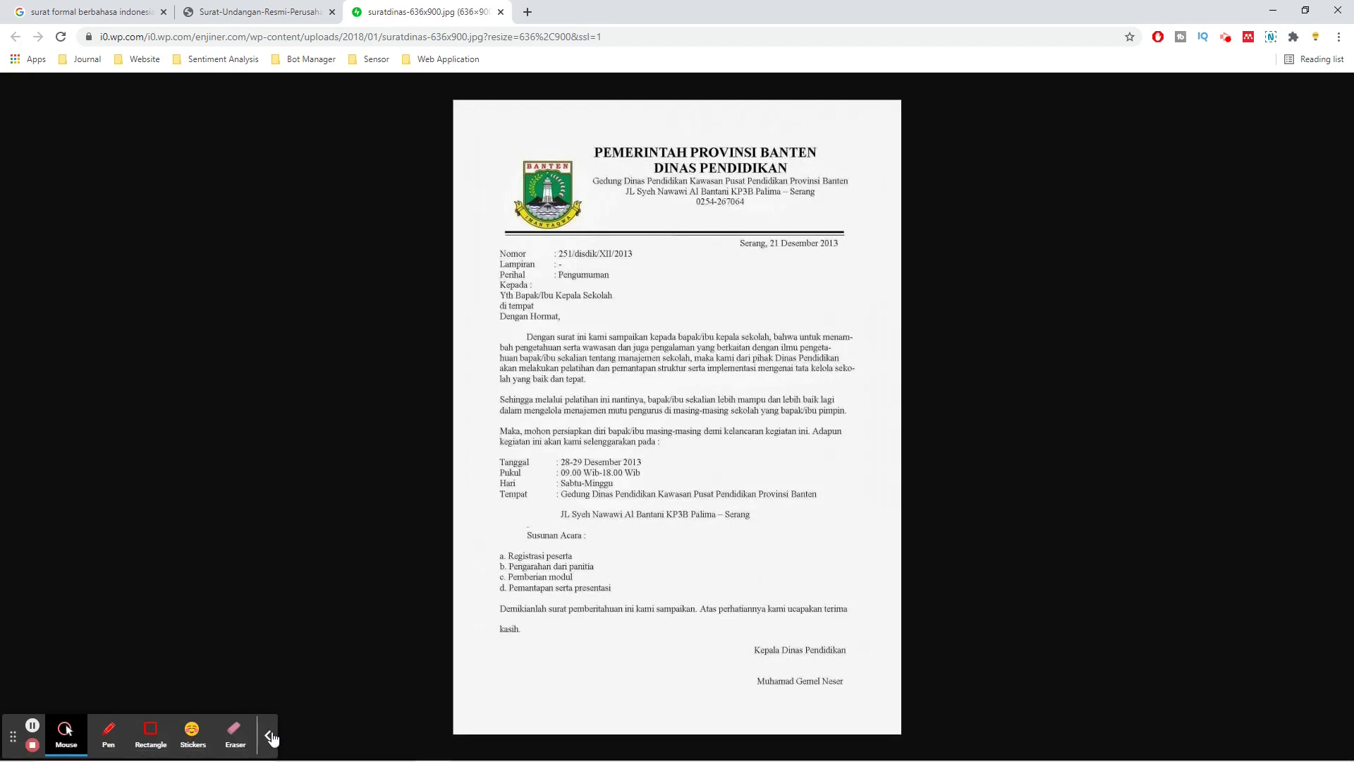
left_click(270, 736)
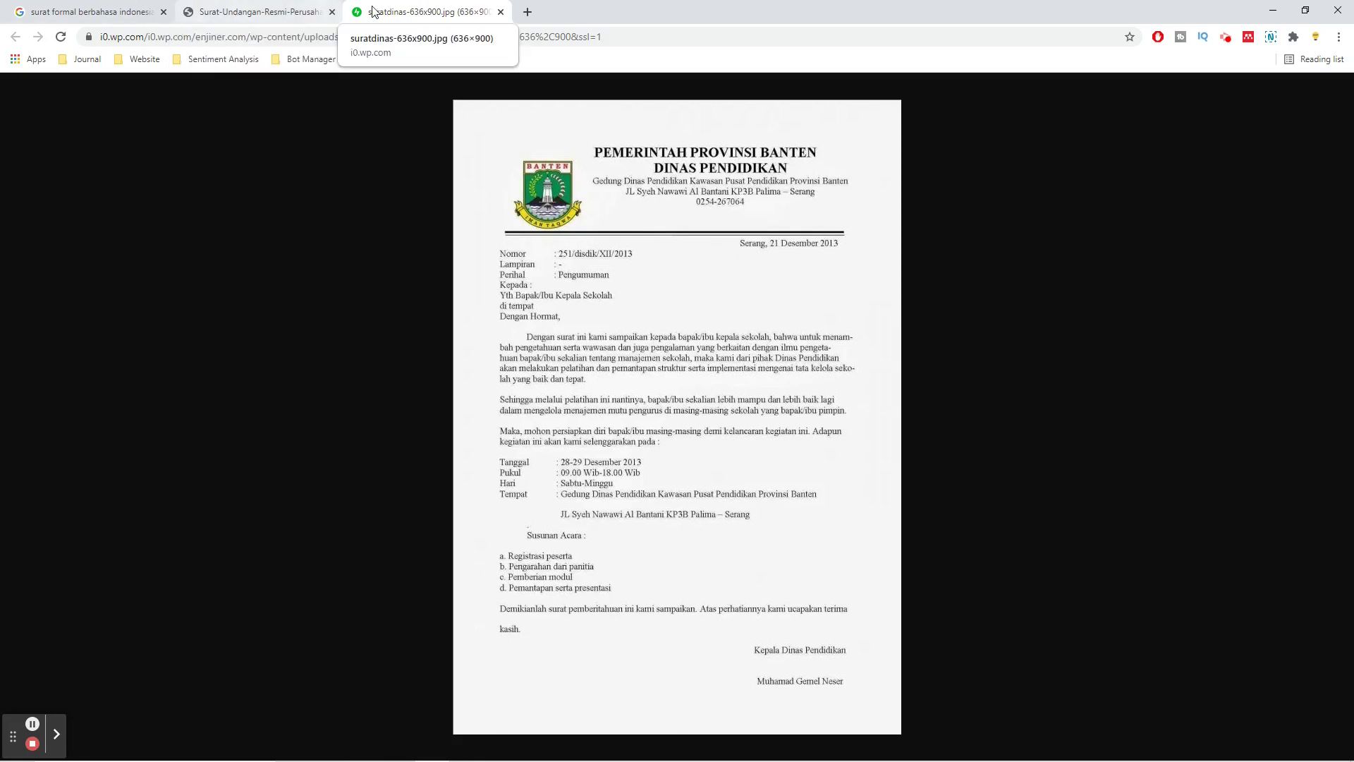
Step: Close both opened letter images and look through more sample letters in the results, previewing the SMA Cendana one
left_click(500, 12)
left_click(332, 12)
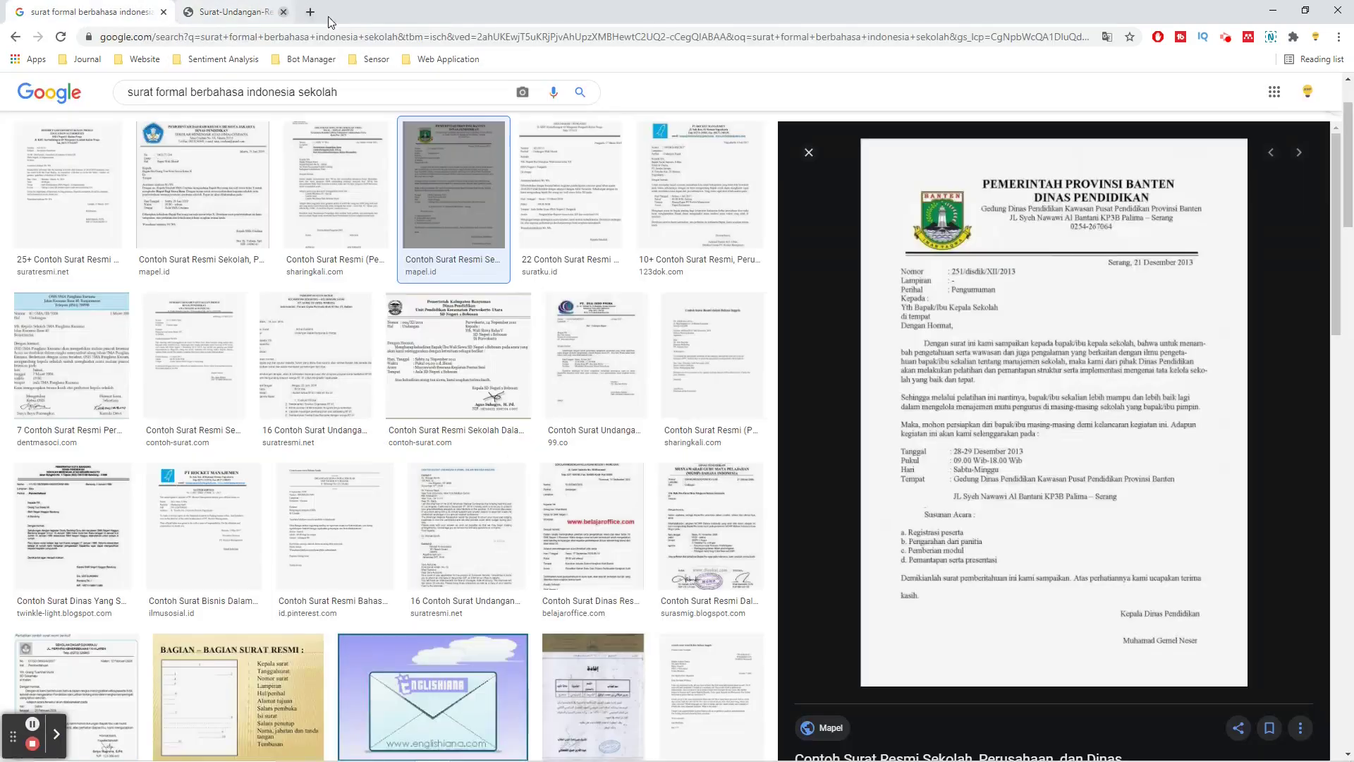
scroll(277, 264, "down", 4)
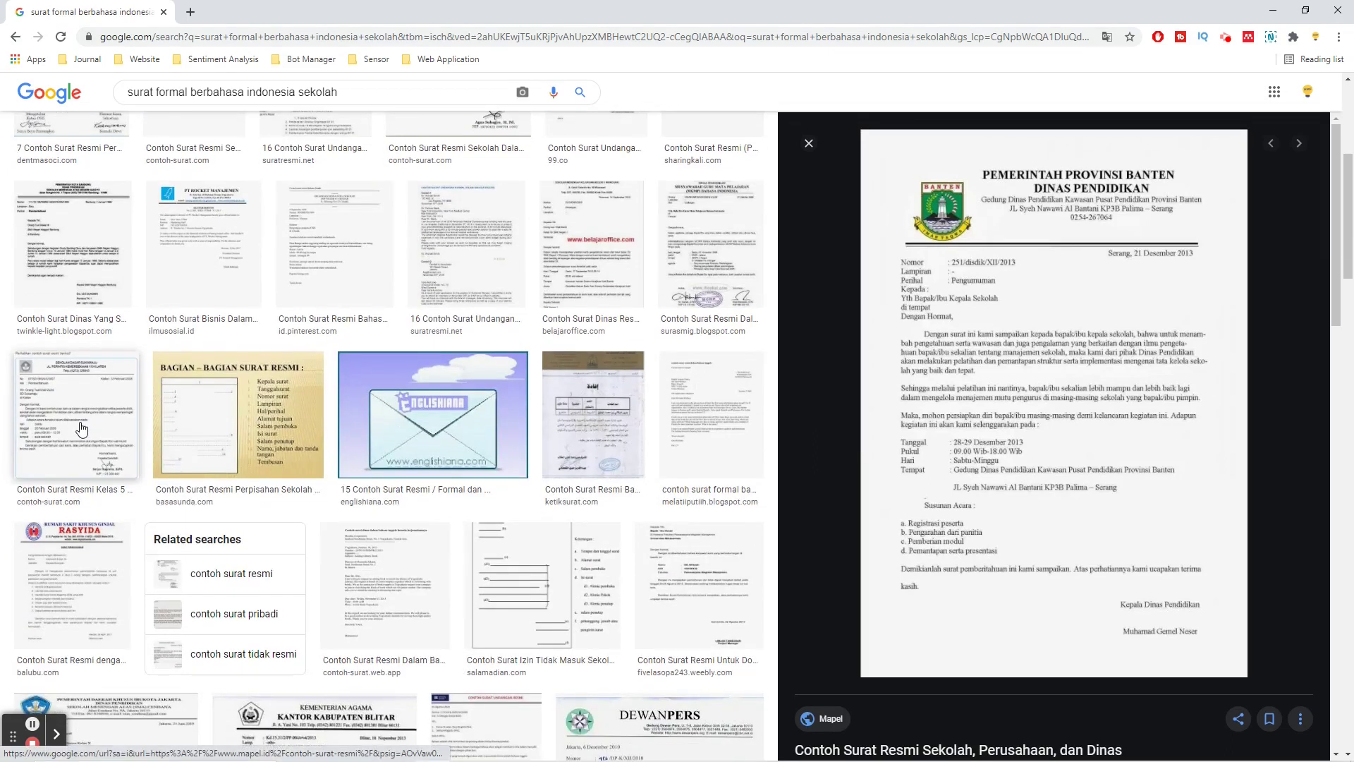
scroll(463, 414, "down", 4)
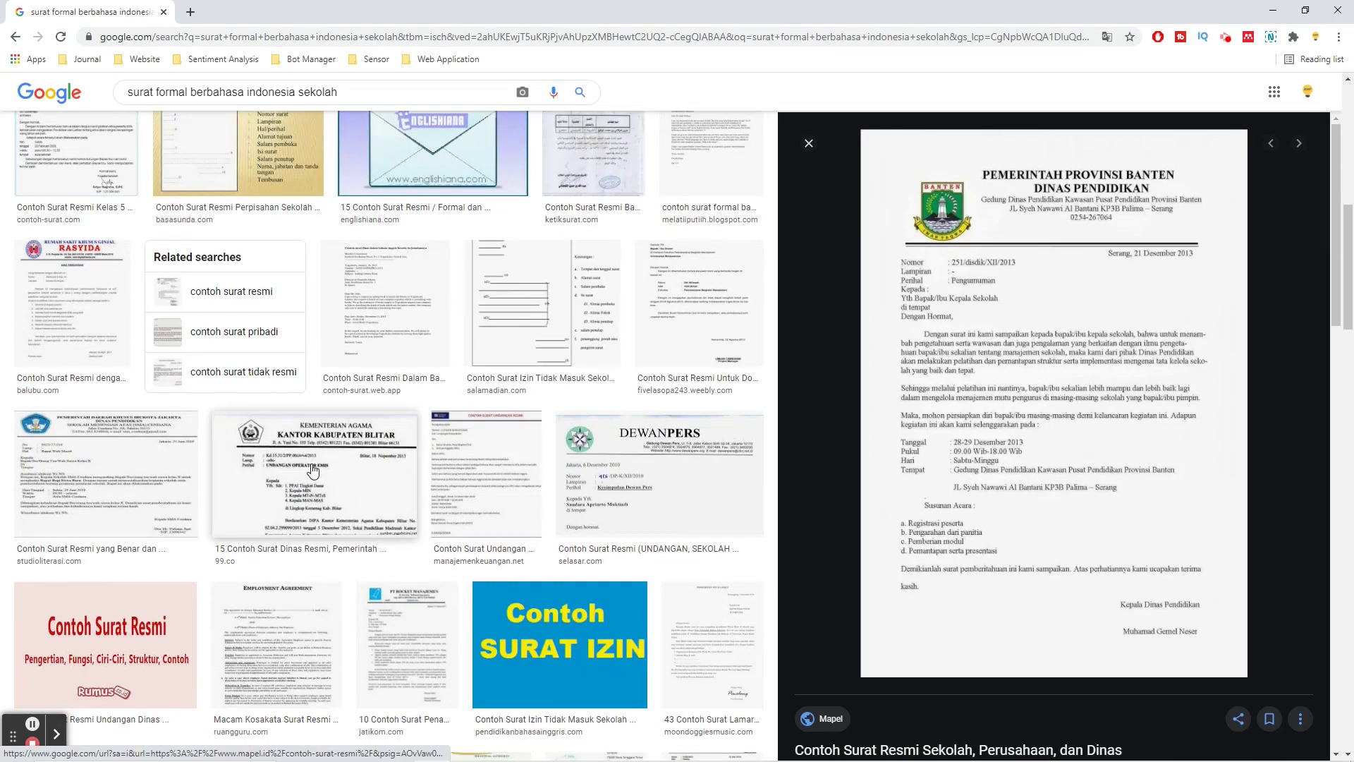
left_click(313, 469)
left_click(138, 493)
scroll(260, 490, "down", 3)
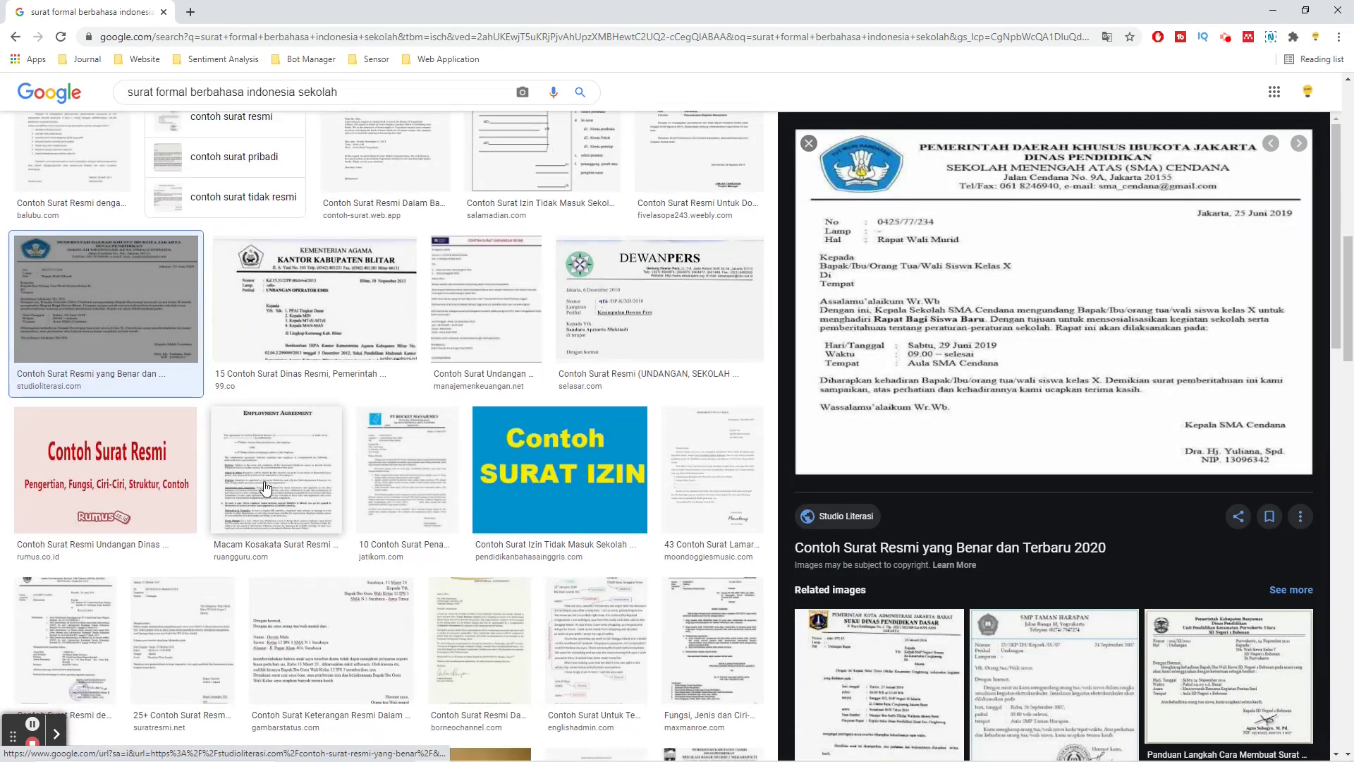
scroll(265, 486, "down", 2)
Step: Open the Kabupaten Boyolali Dinas Kesehatan letter image in a new tab and view it
left_click(64, 515)
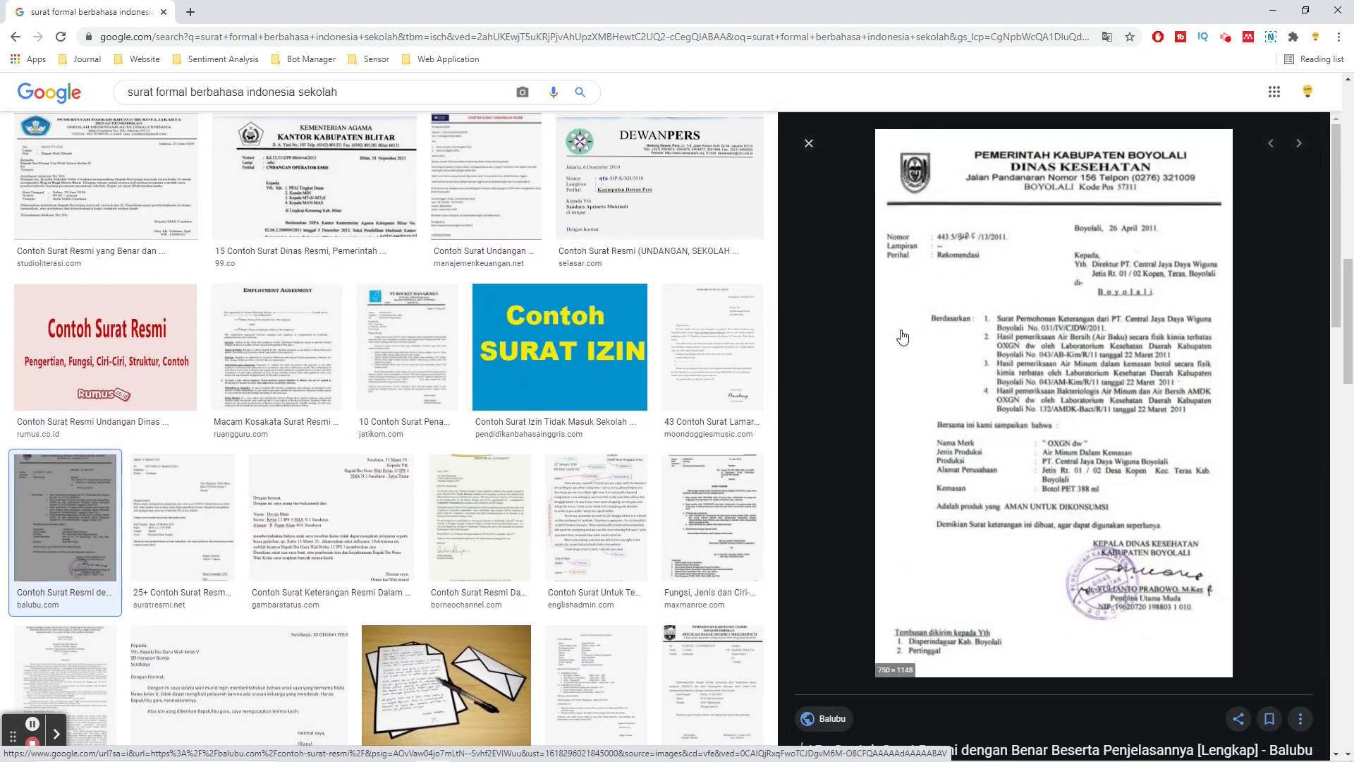
right_click(924, 331)
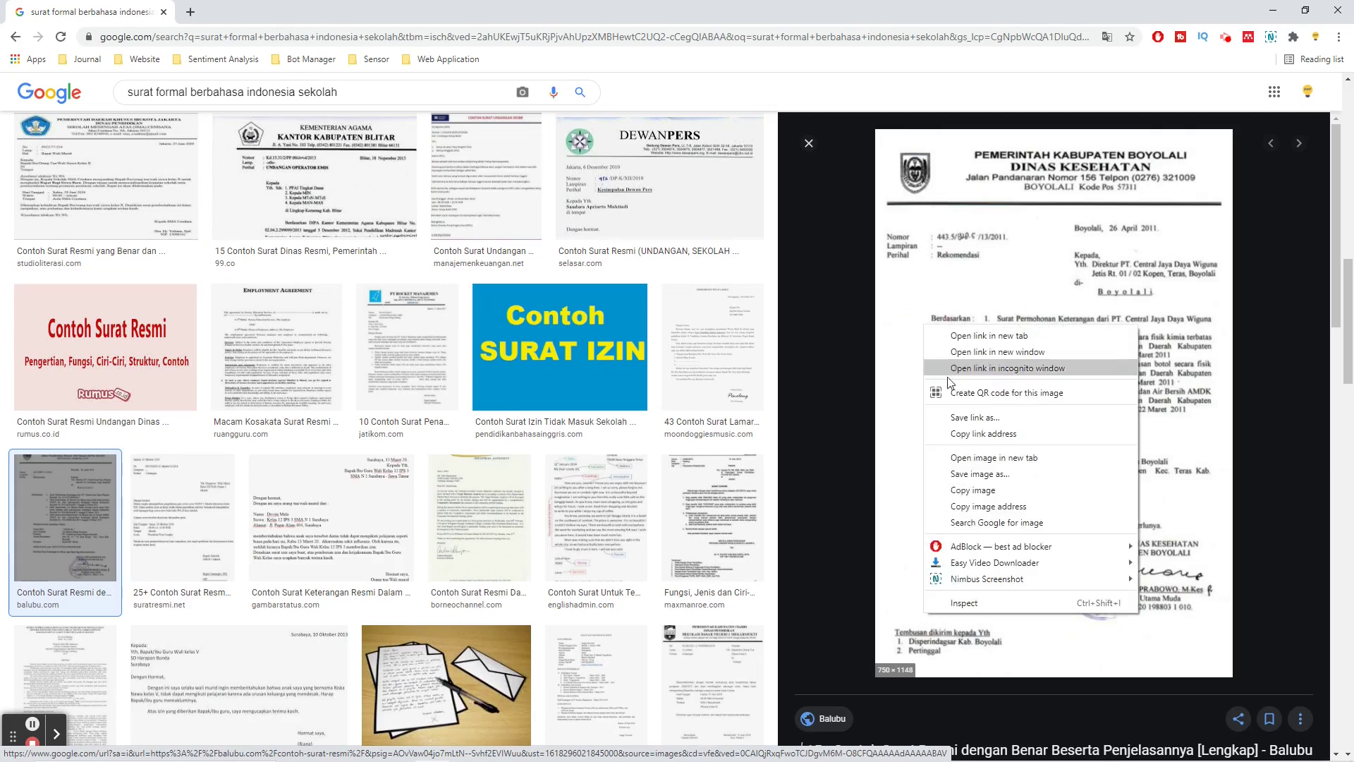
left_click(949, 456)
left_click(257, 12)
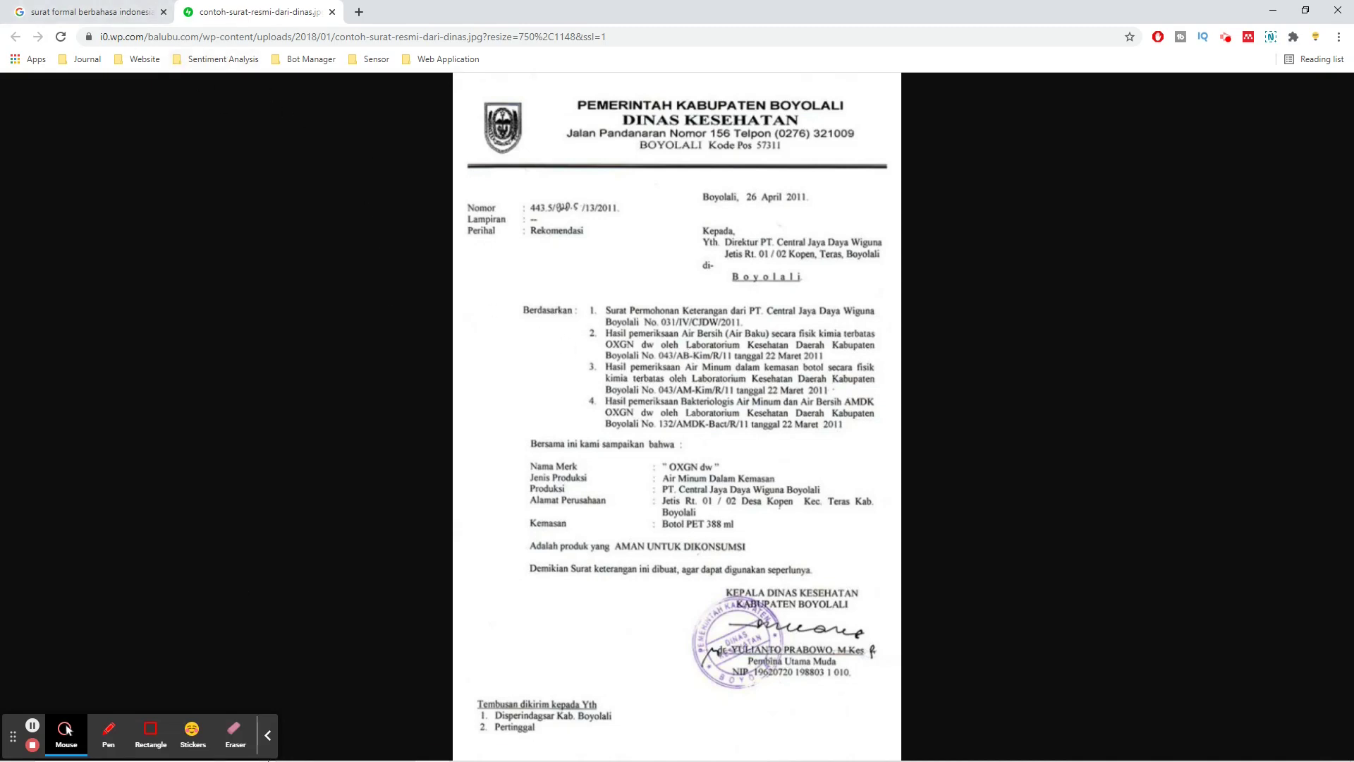
Step: Find the SMA Negeri 1 Jakarta invitation letter in the image results and open its image in a new tab for reading
left_click(88, 12)
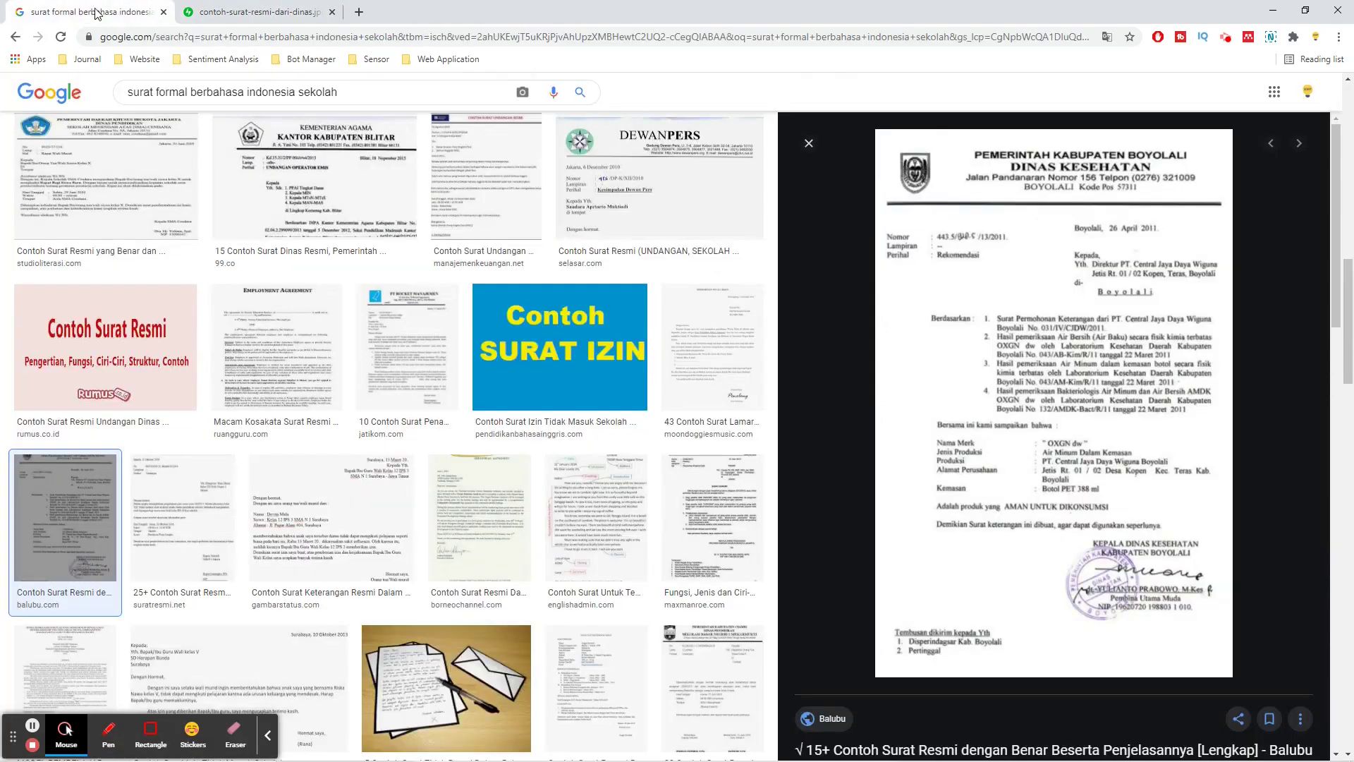
scroll(367, 367, "down", 2)
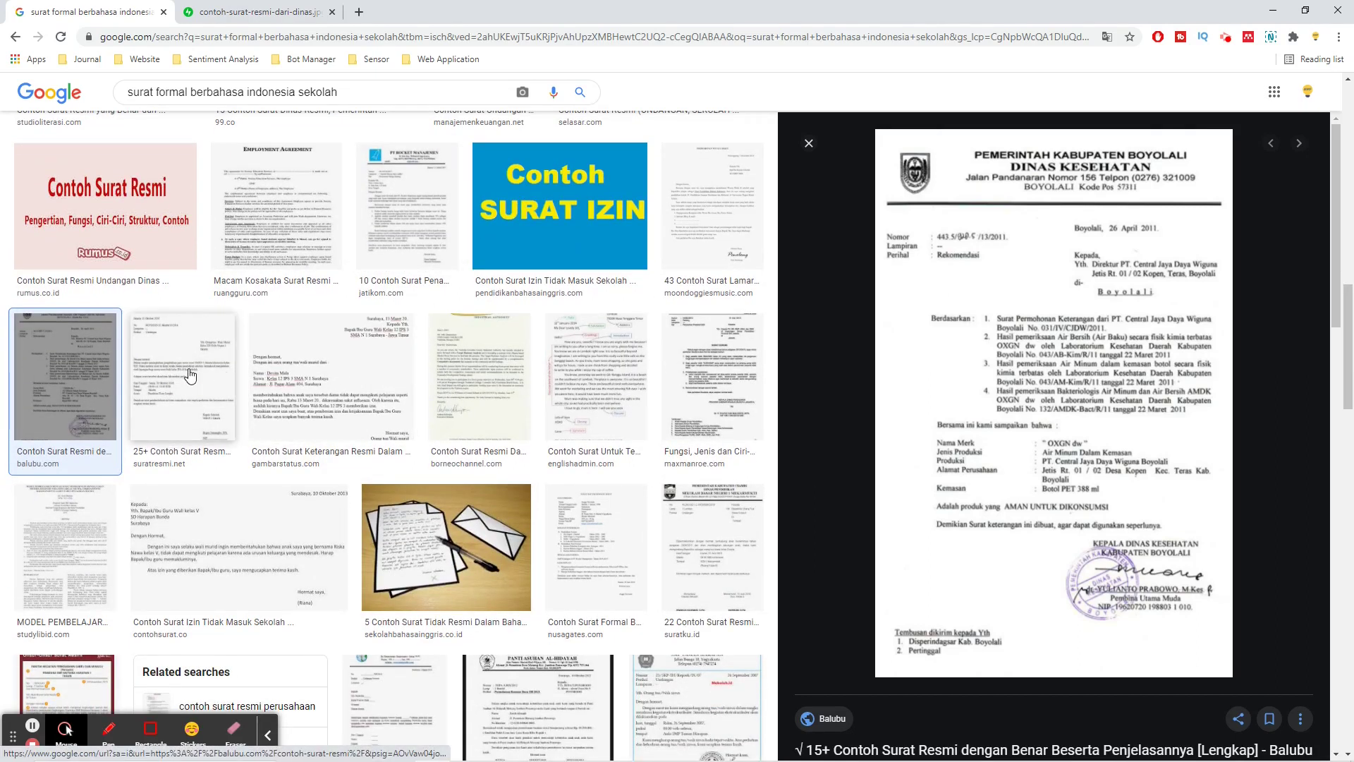
left_click(189, 376)
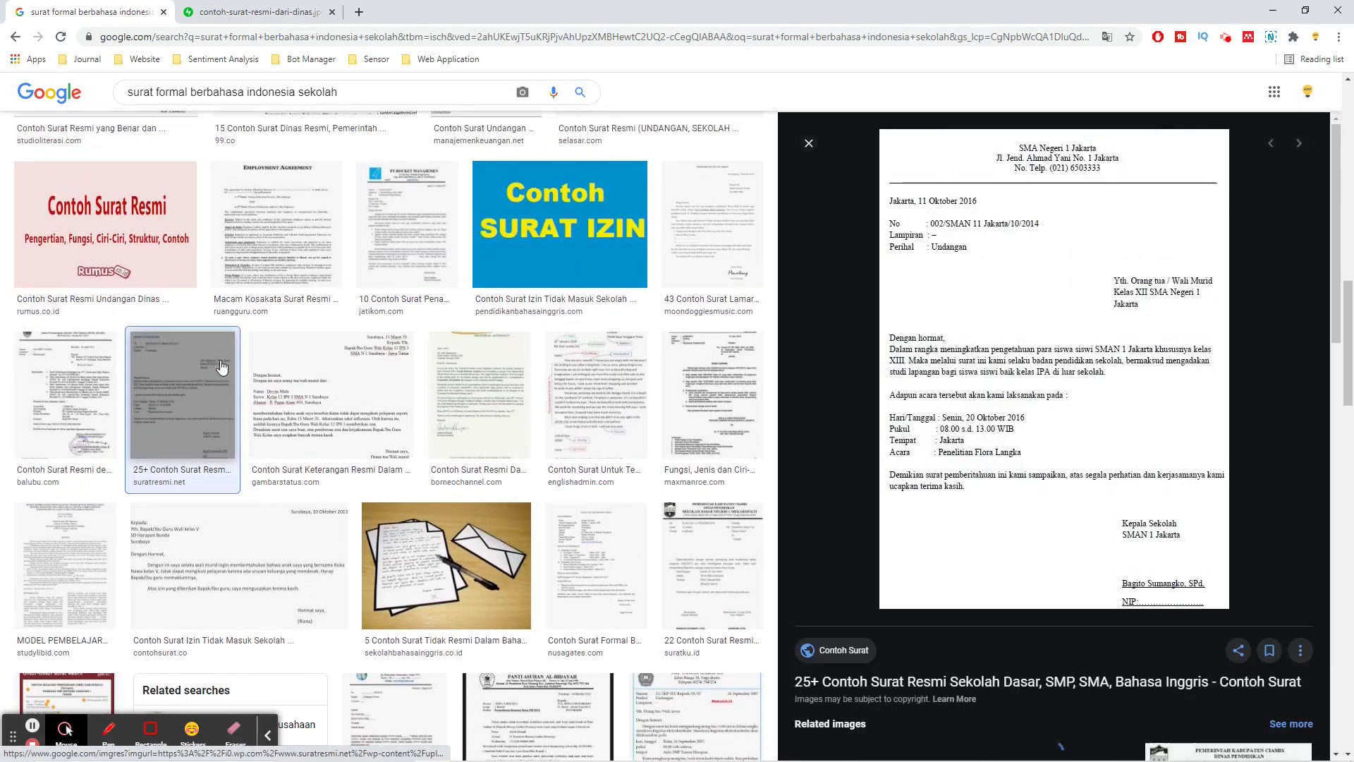
right_click(986, 320)
left_click(1024, 456)
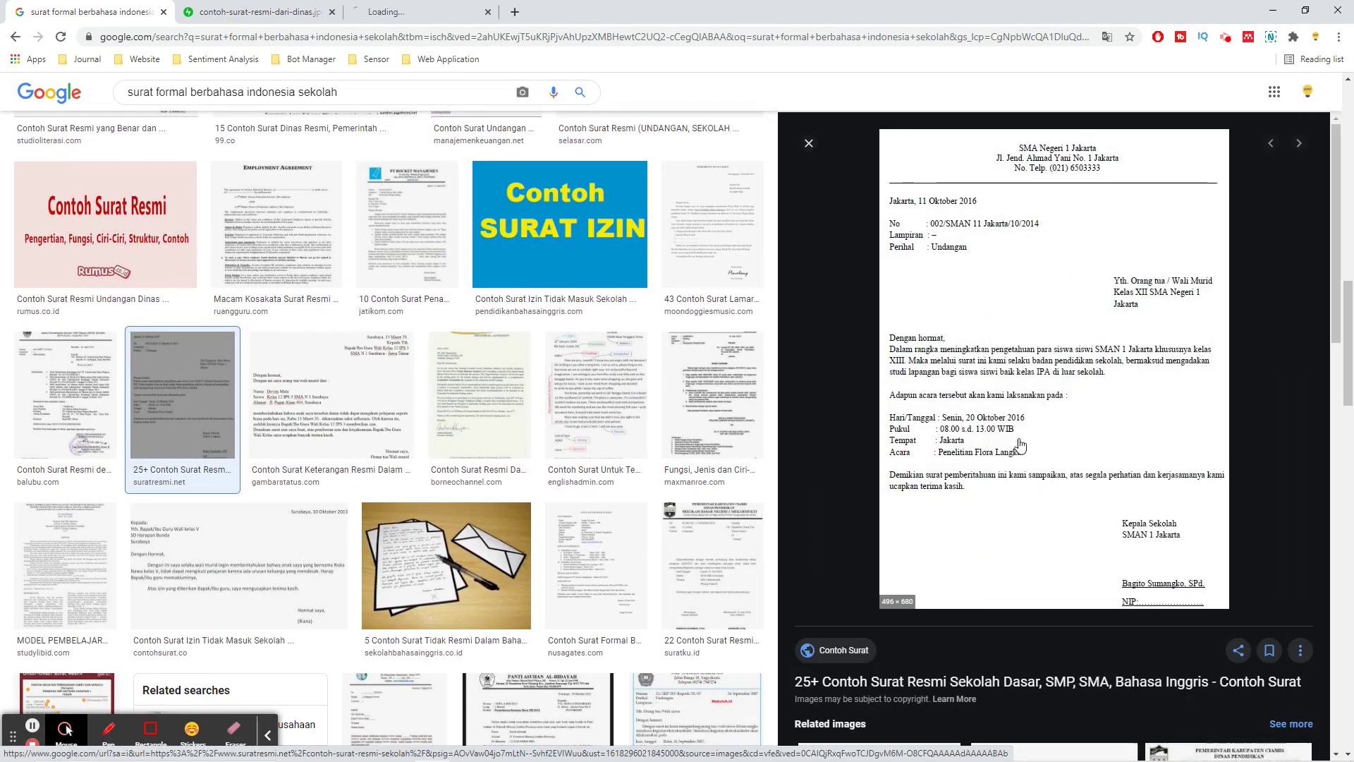
left_click(423, 12)
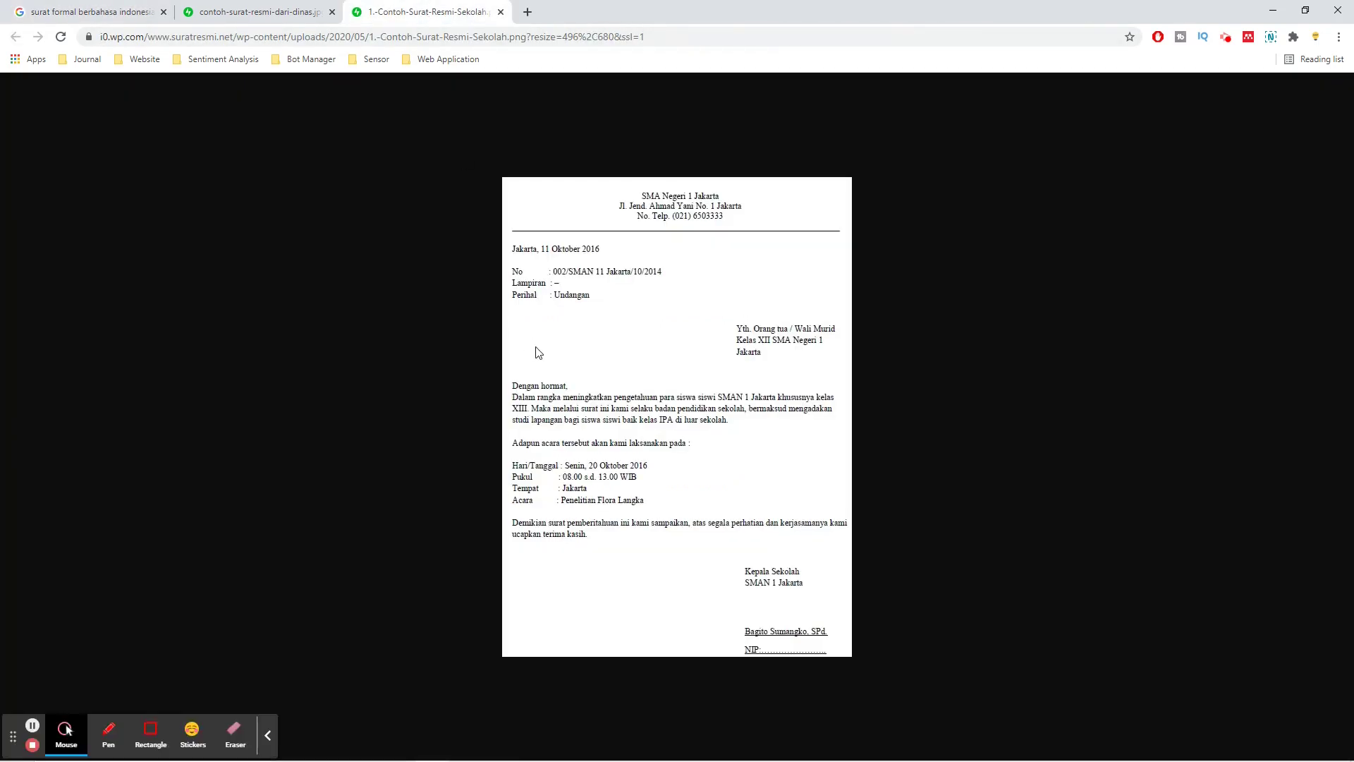
key("ctrl+plus")
key("ctrl+plus")
key("ctrl+plus")
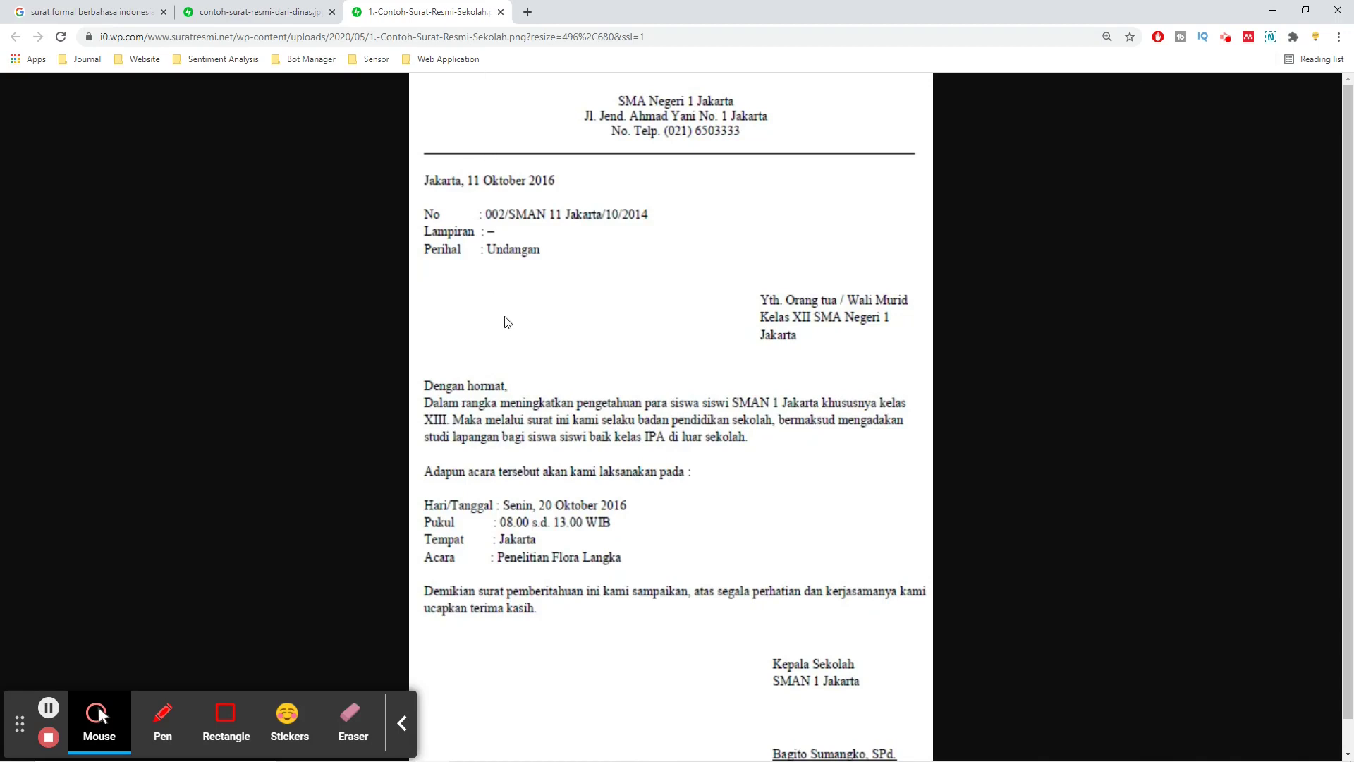
scroll(507, 322, "down", 1)
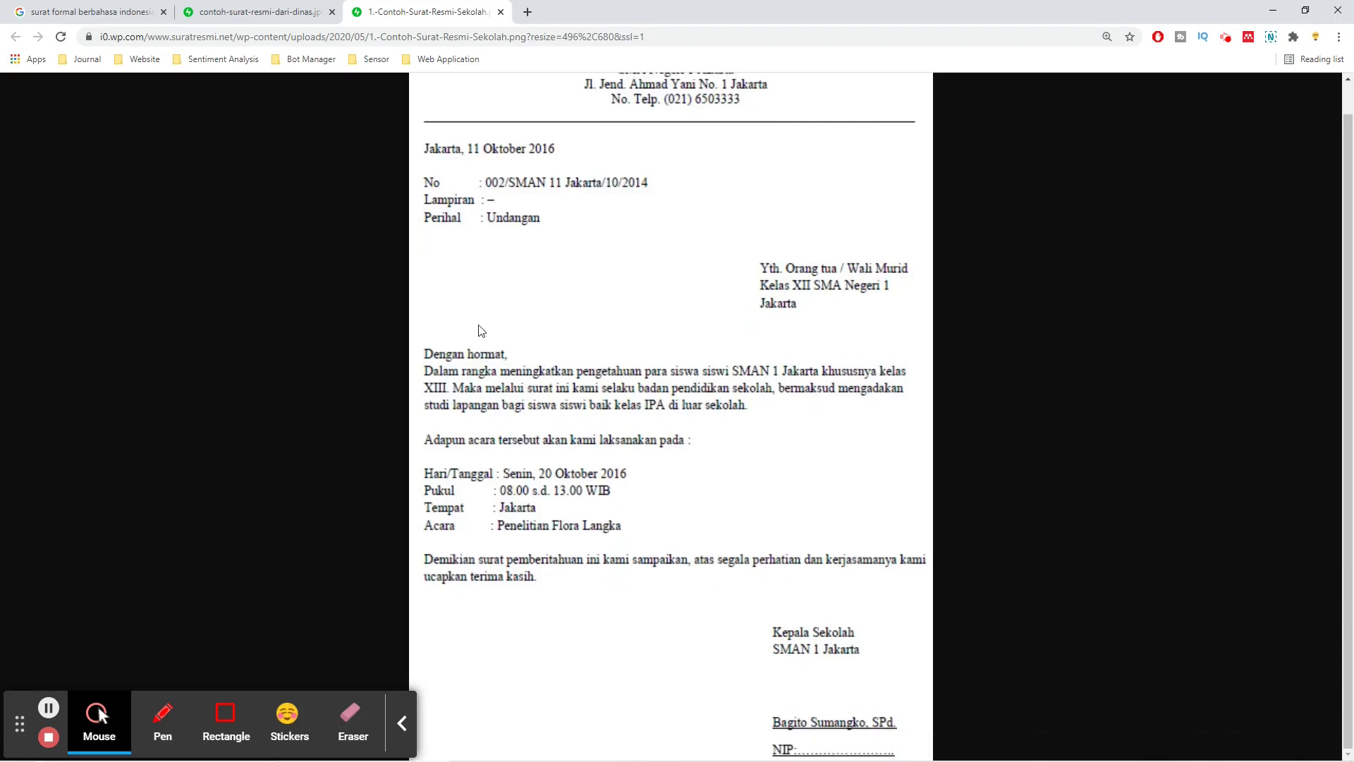
Step: Go back to the image results and preview the SMP Taman Harapan, Panti Asuhan Al-Hidayah and Kota Bandar Lampung letters
left_click(88, 12)
scroll(345, 430, "down", 5)
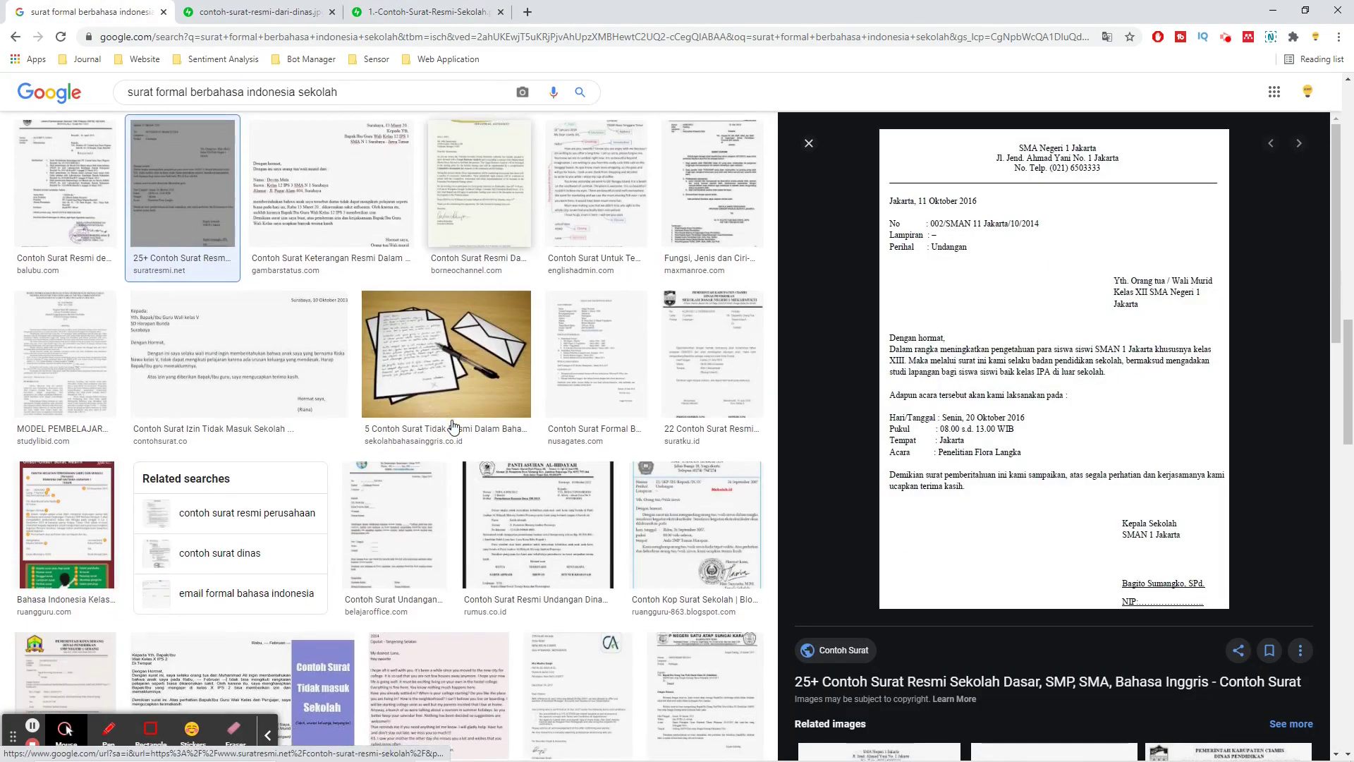
scroll(344, 430, "down", 3)
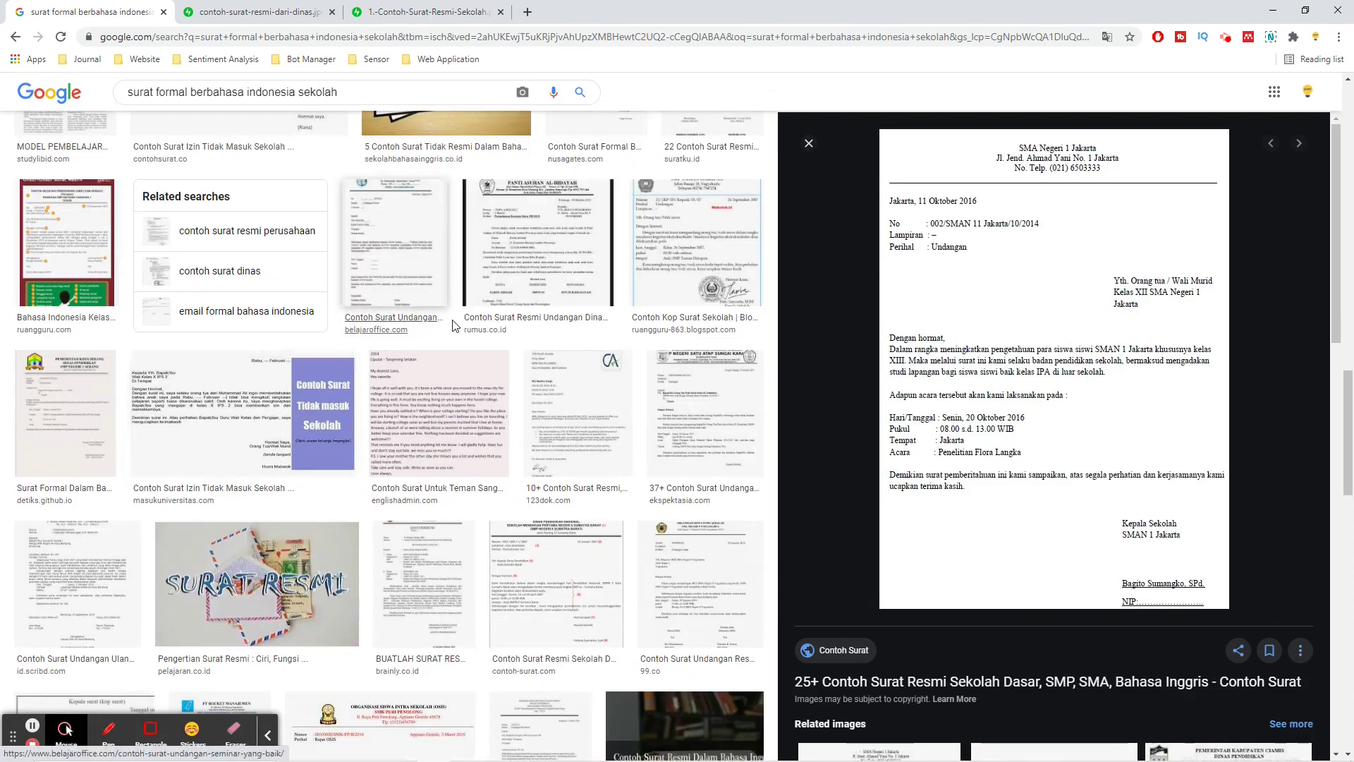
left_click(725, 266)
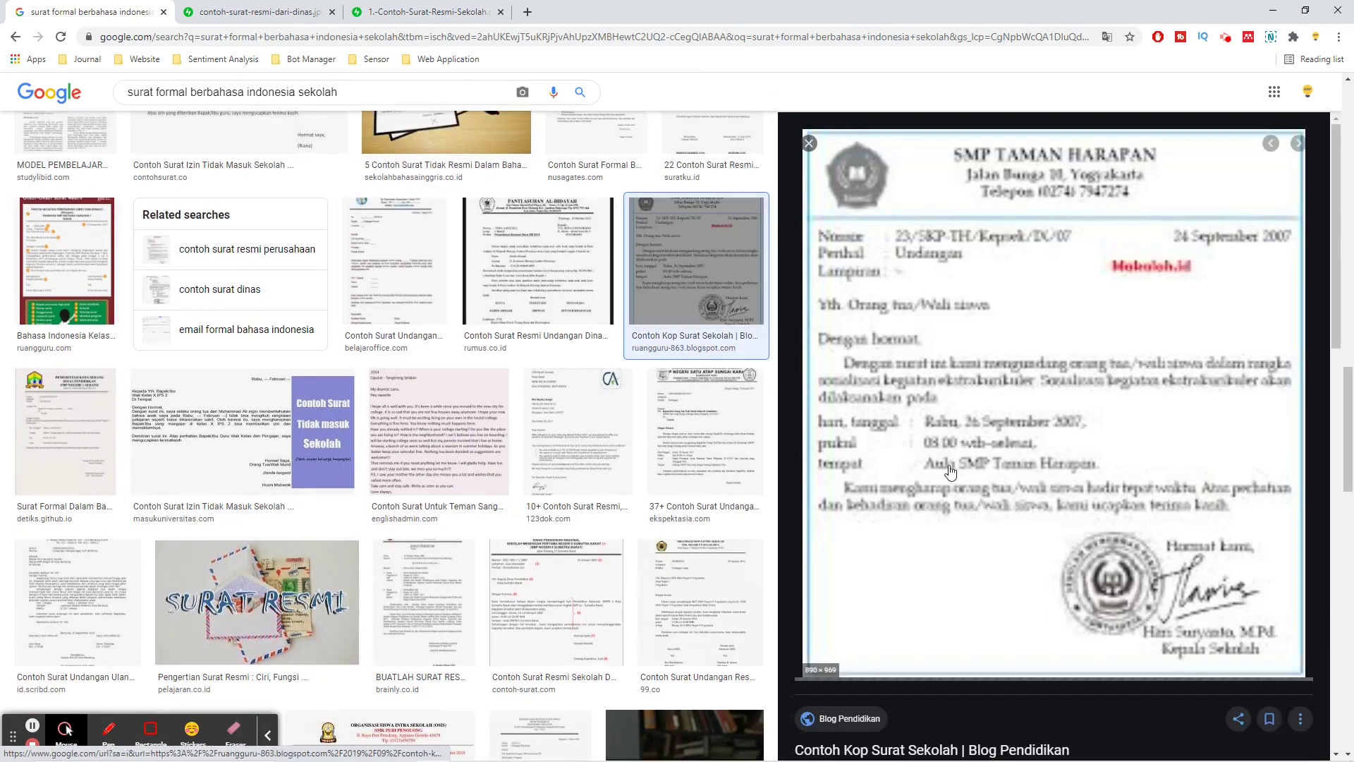
left_click(538, 266)
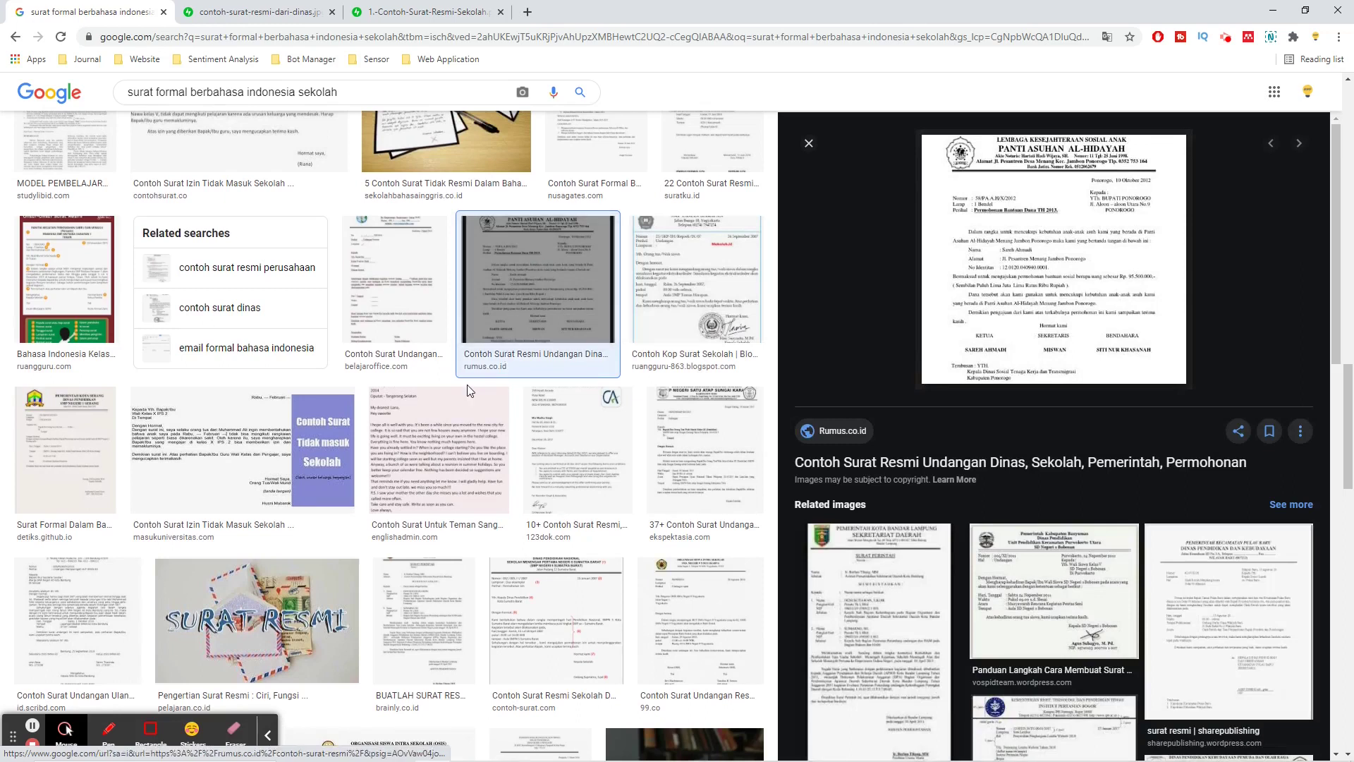
left_click(874, 698)
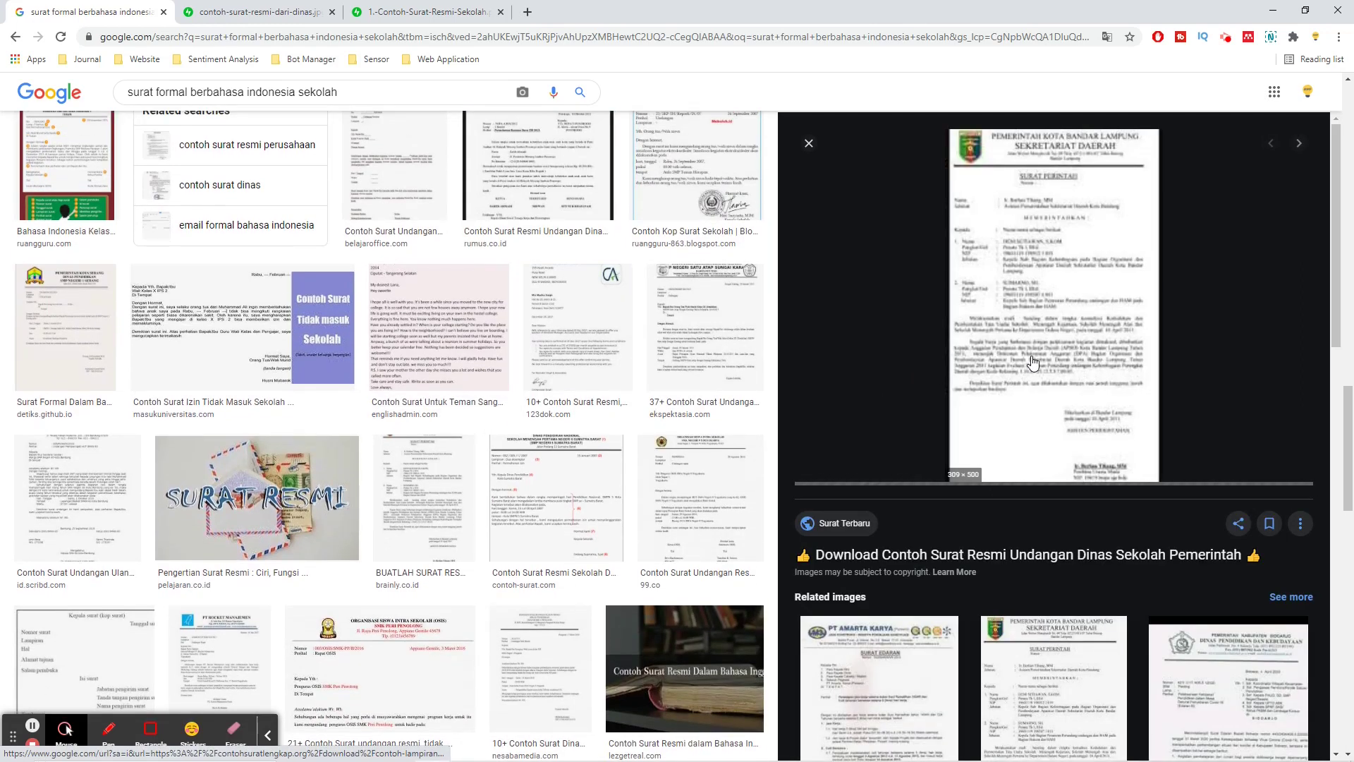
scroll(546, 395, "down", 2)
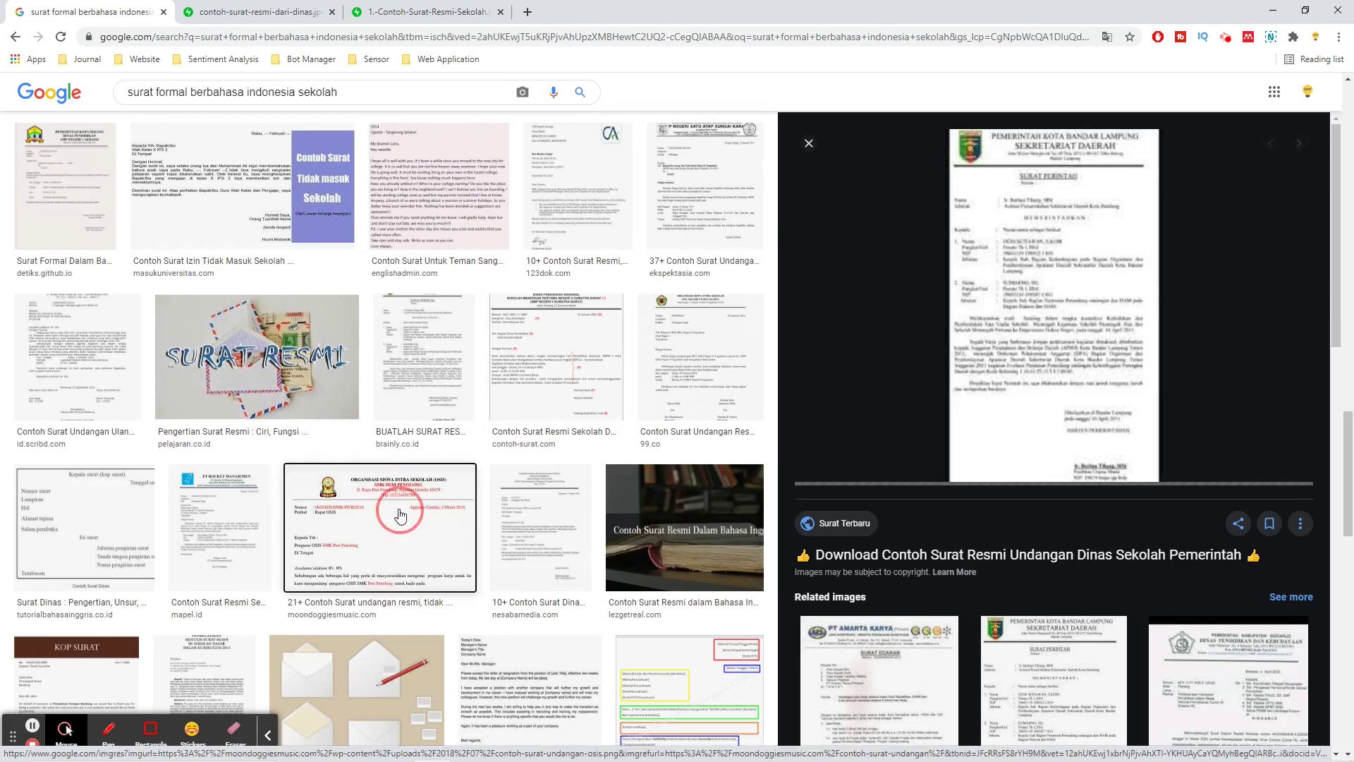
Step: Preview the OSIS SMK Peri Penolong meeting invitation and open its source page in a new tab
left_click(391, 486)
right_click(917, 321)
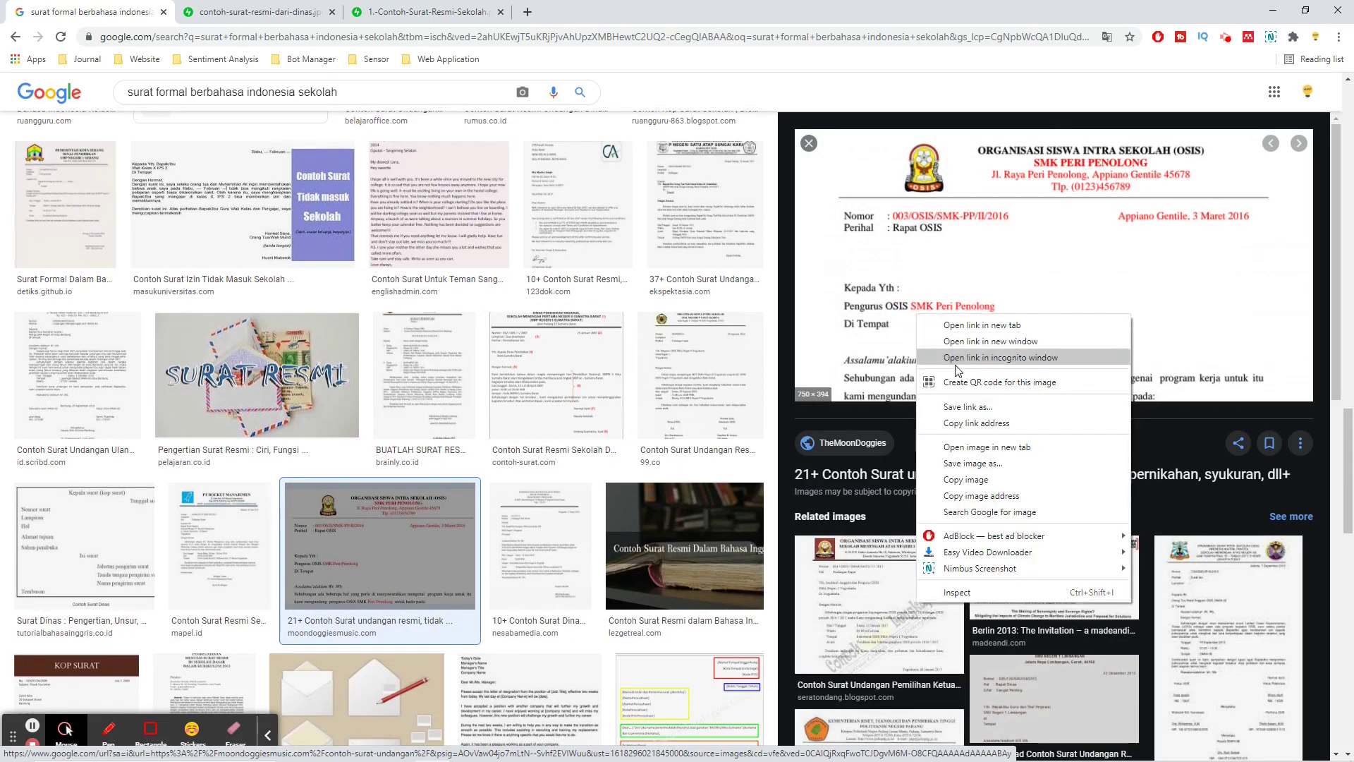
left_click(954, 322)
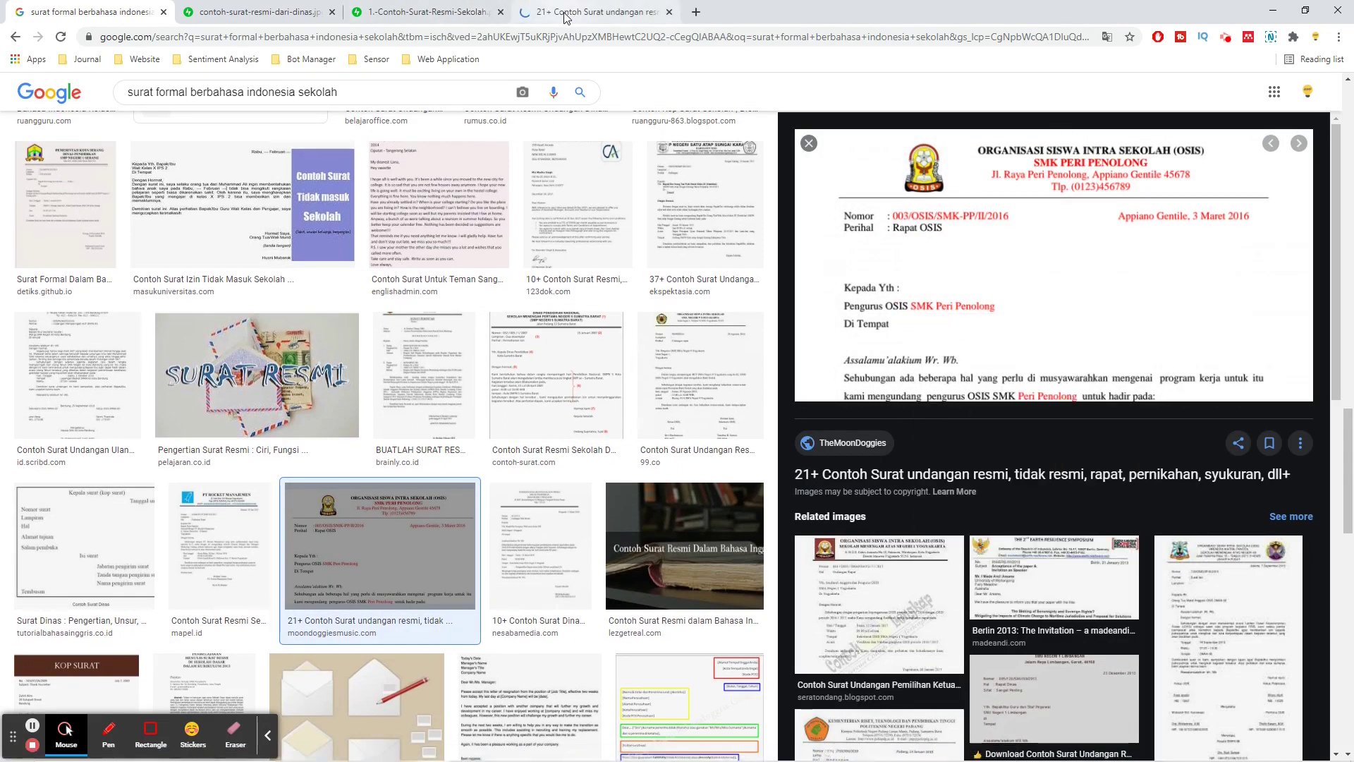
Step: Read the Contoh Surat Undangan OSIS example in the opened invitation letter article
left_click(563, 12)
scroll(518, 315, "down", 15)
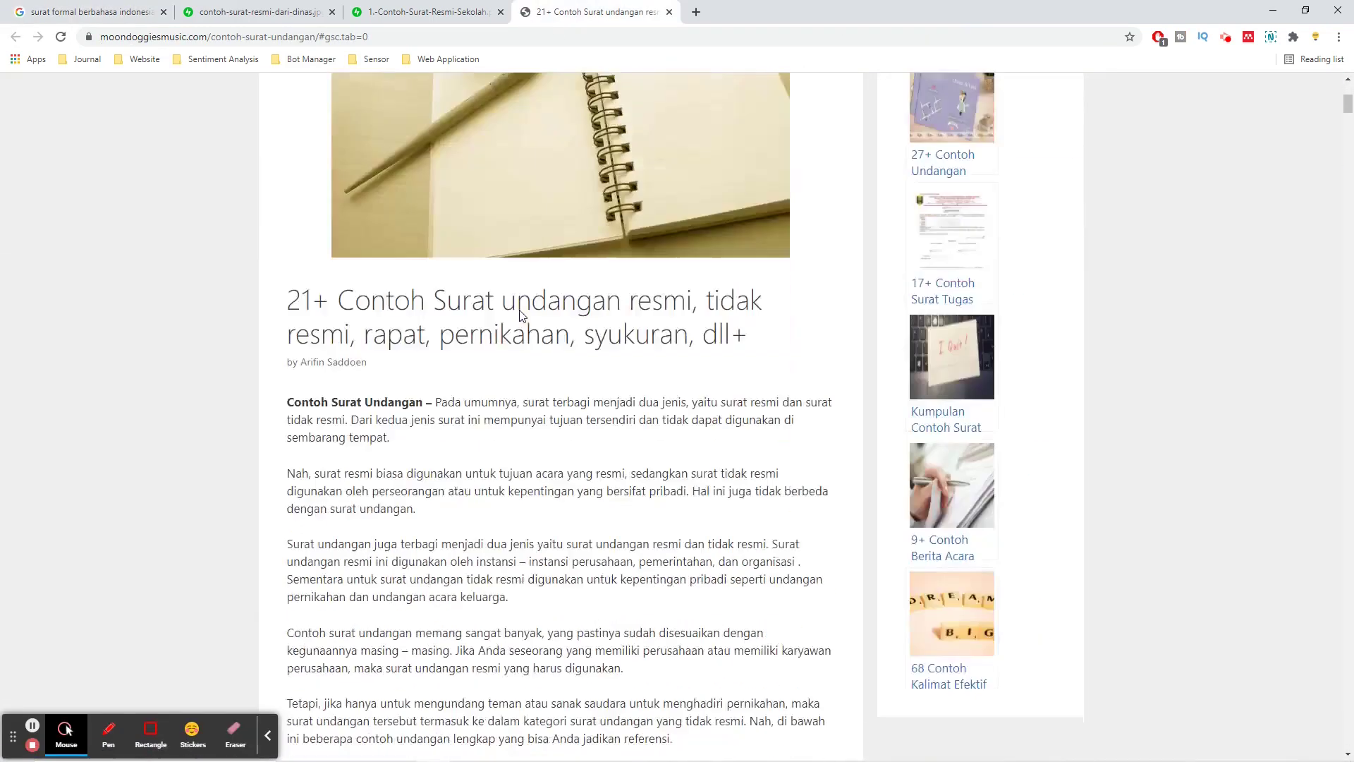
scroll(511, 356, "down", 1)
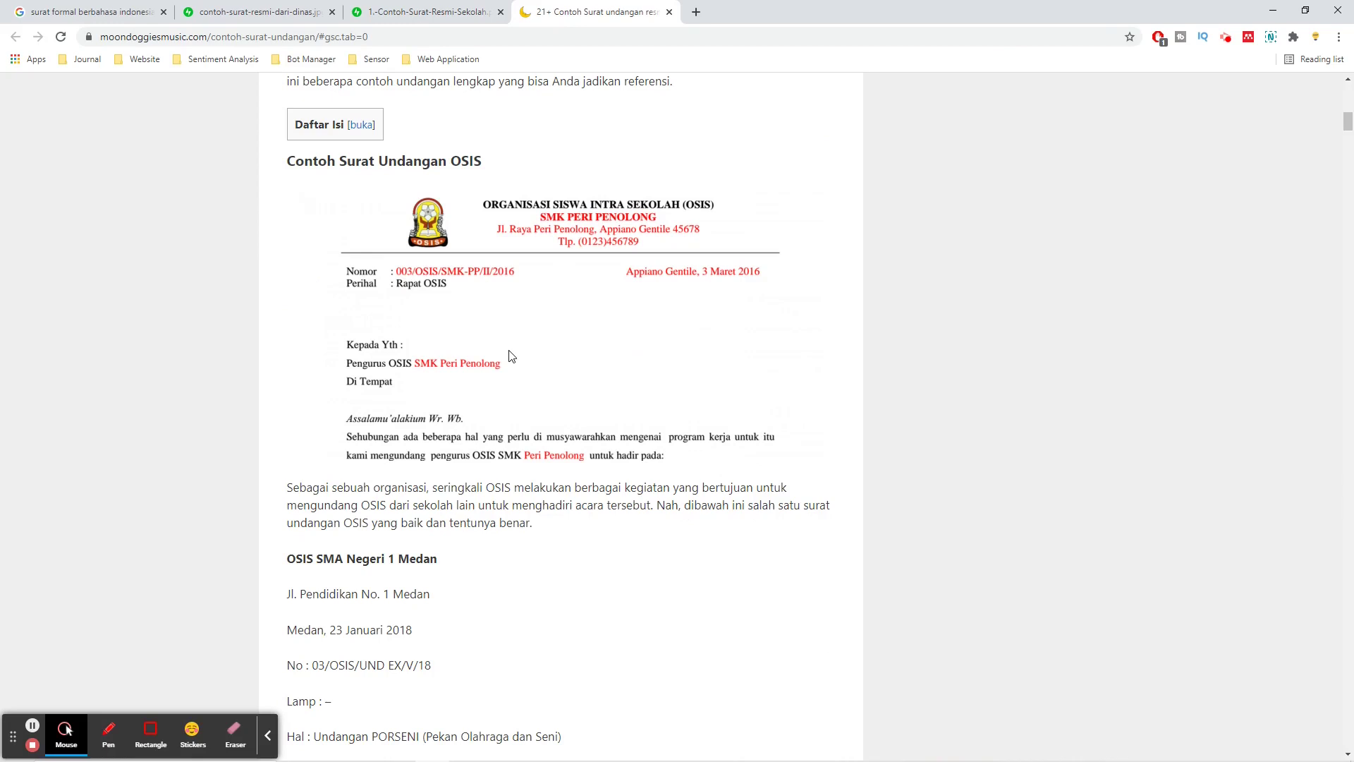
scroll(511, 356, "down", 1)
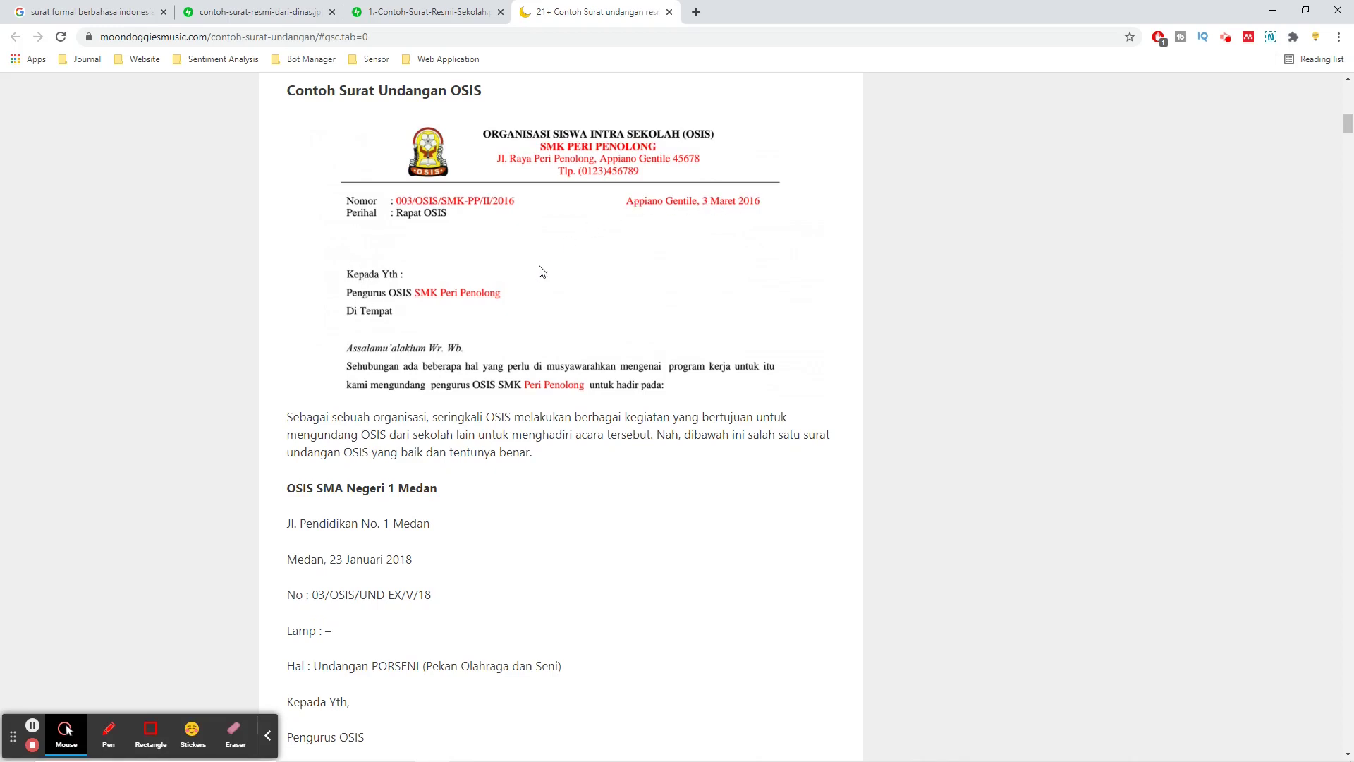
scroll(543, 273, "down", 12)
scroll(541, 272, "up", 10)
scroll(542, 272, "up", 3)
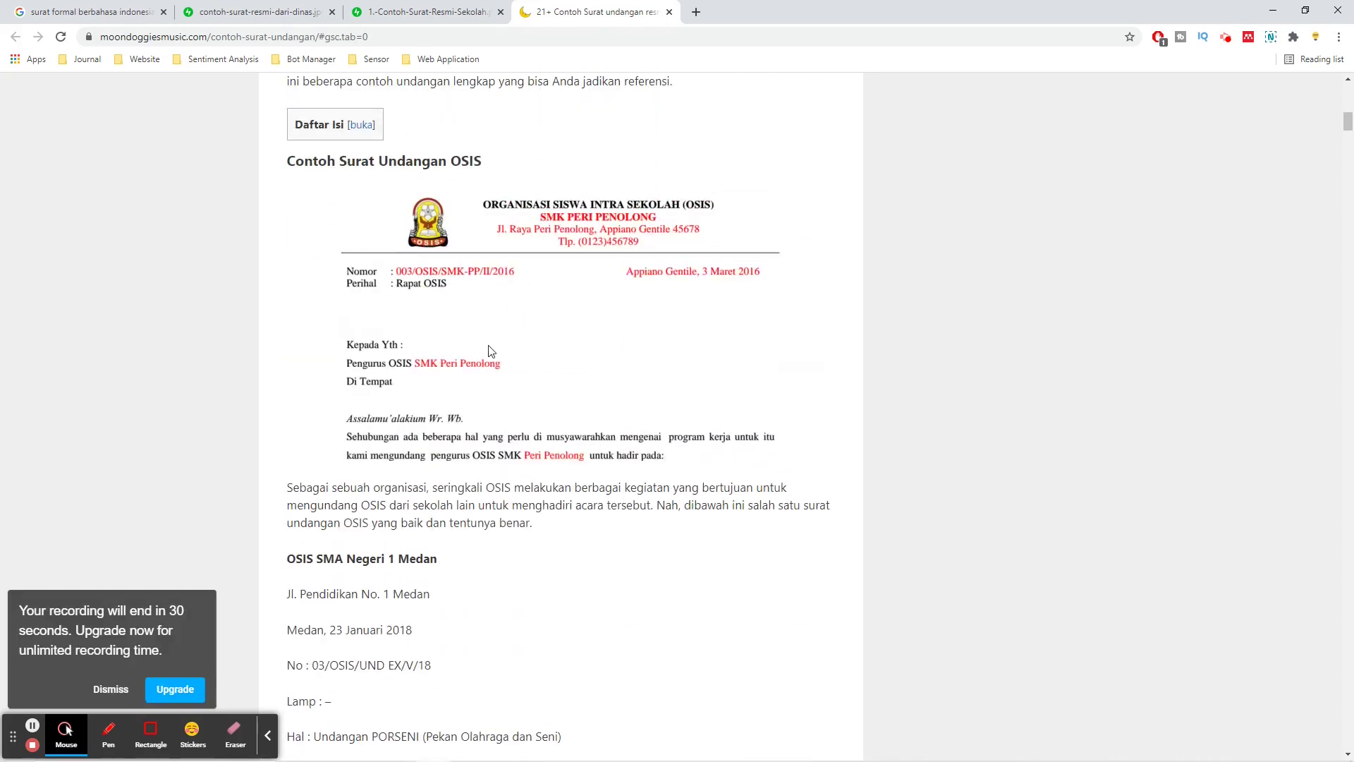
left_click(107, 689)
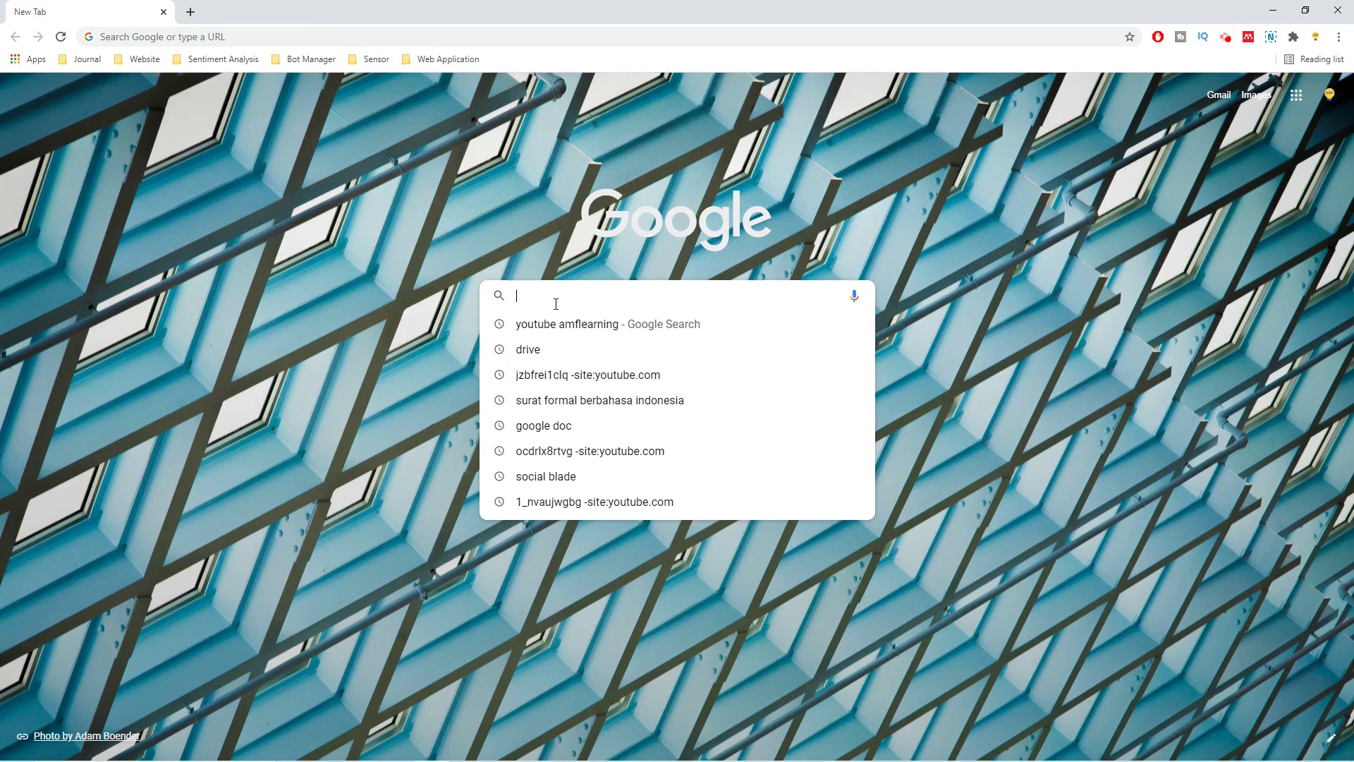
Step: Search Google for "surat informal berbahasa indonesia sekolah" and show the image results
type("surat")
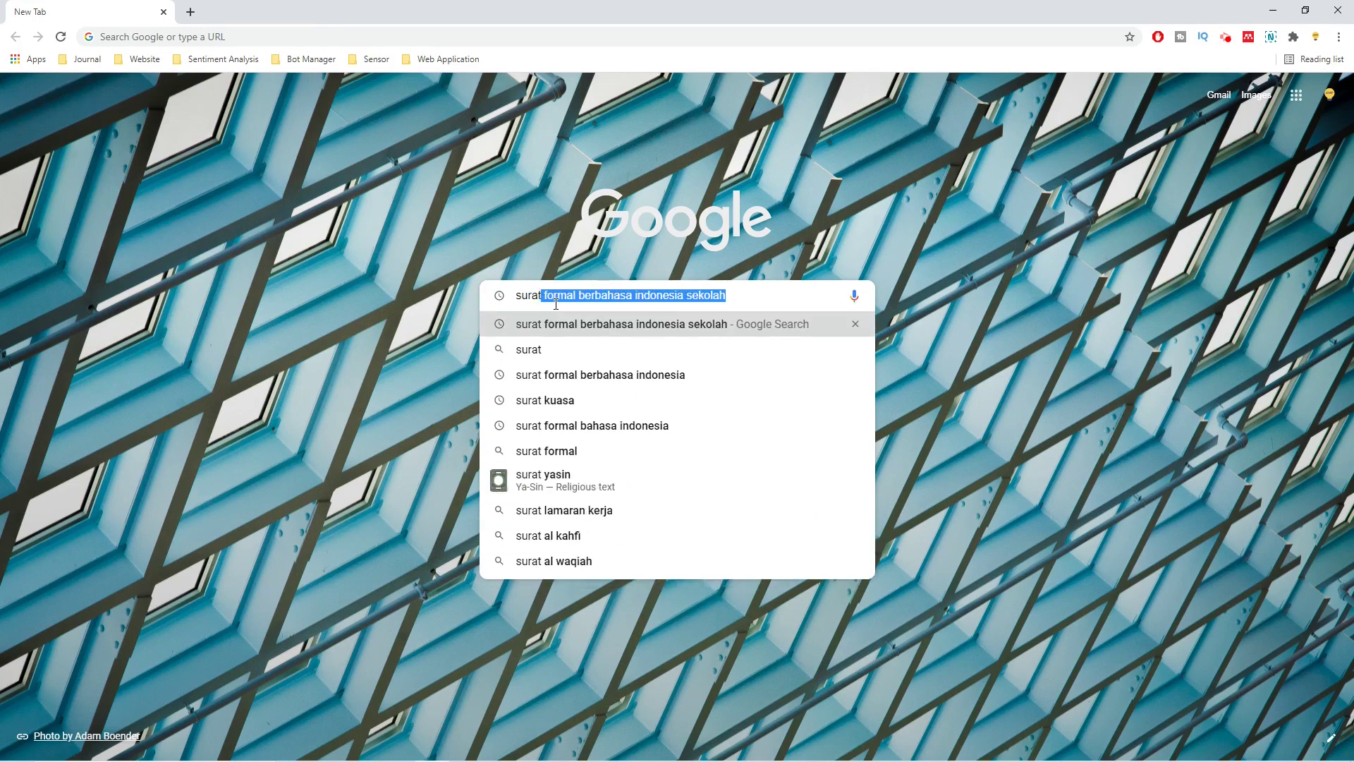
key("Right")
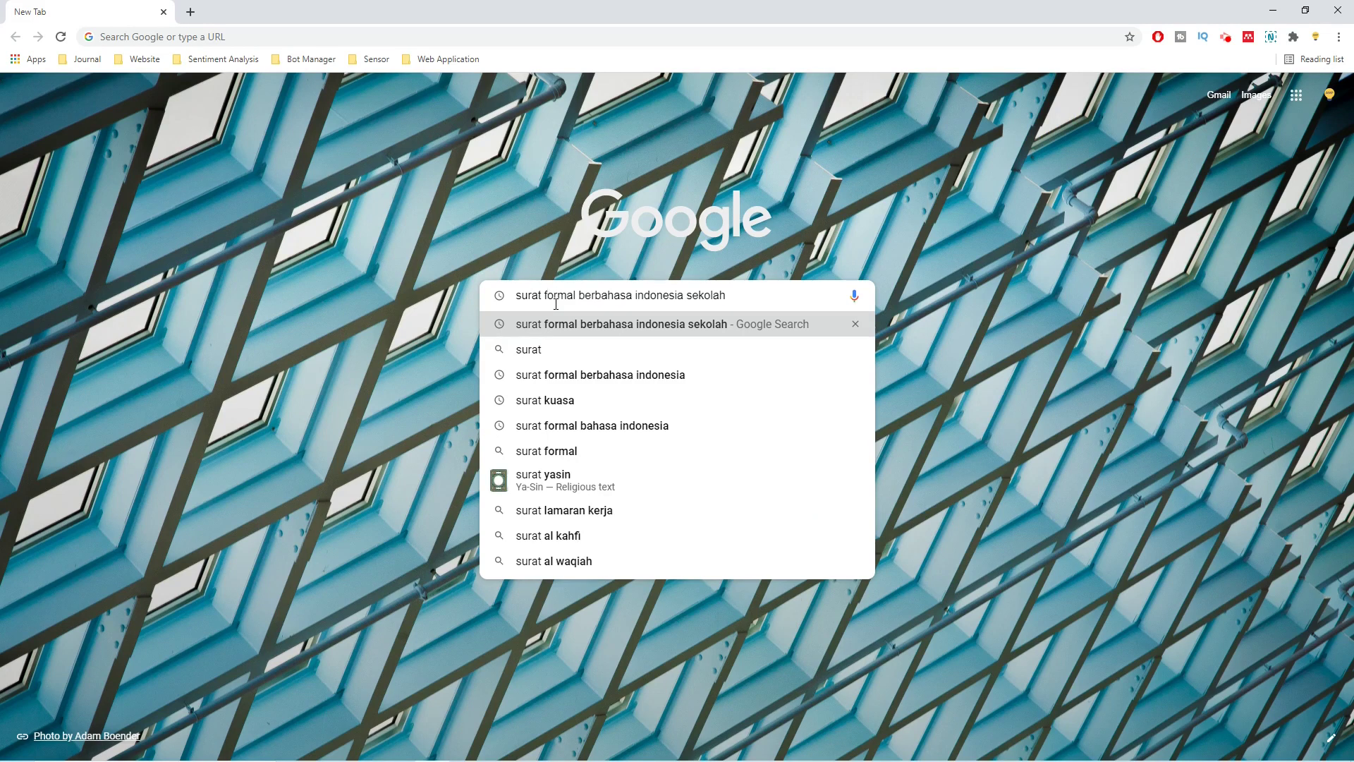
type("in")
key("BackSpace")
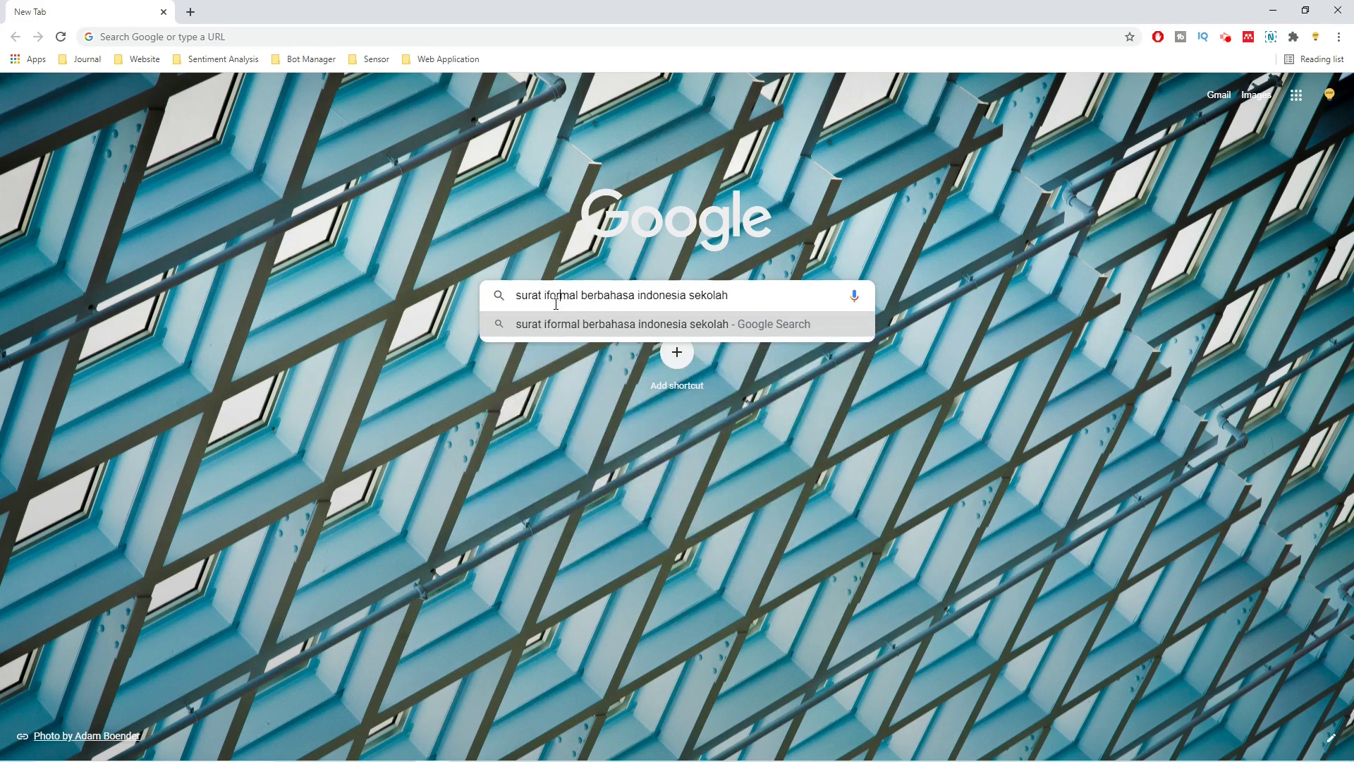
type("n")
key("Return")
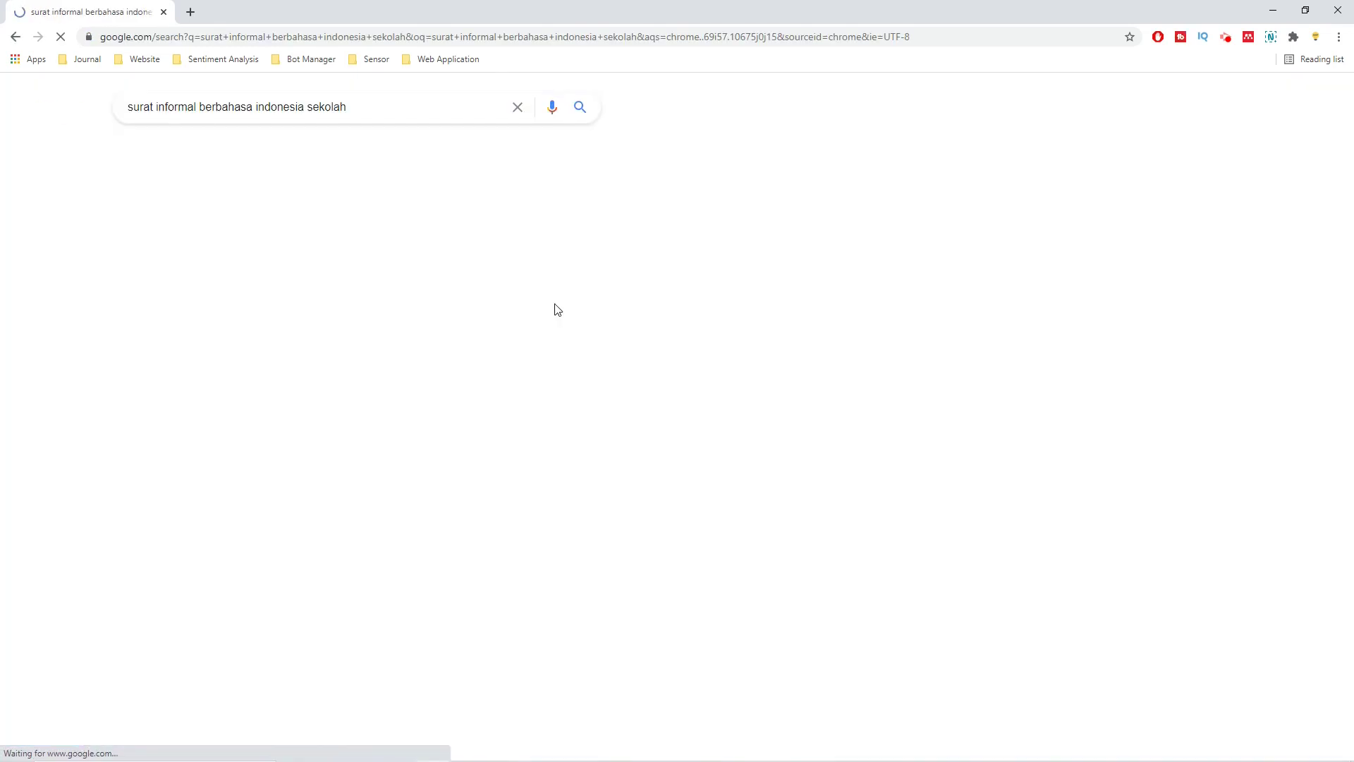
left_click(192, 148)
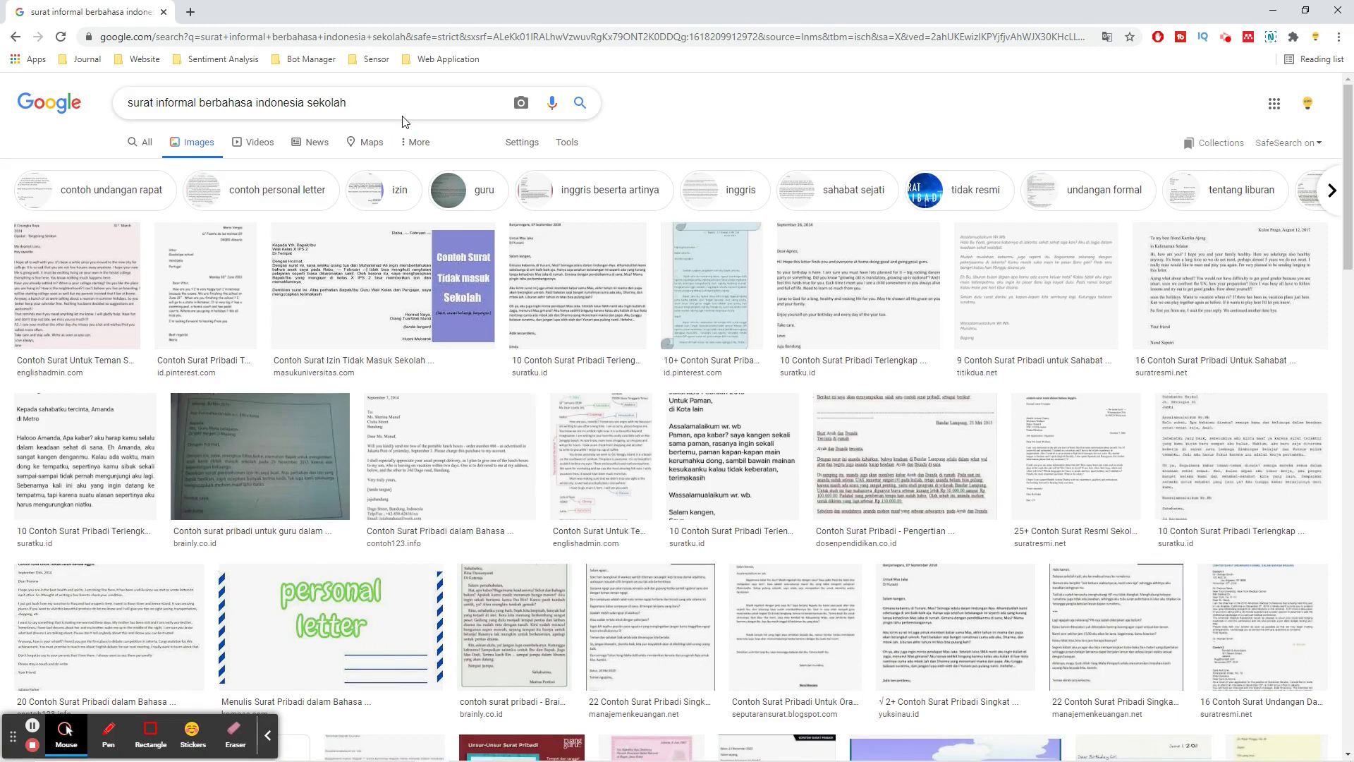
Step: Shorten the image search query to "surat informal berbahasa indonesia" and run it again
left_click(408, 111)
key("BackSpace")
key("BackSpace")
key("BackSpace")
key("BackSpace")
key("BackSpace")
key("BackSpace")
key("BackSpace")
key("BackSpace")
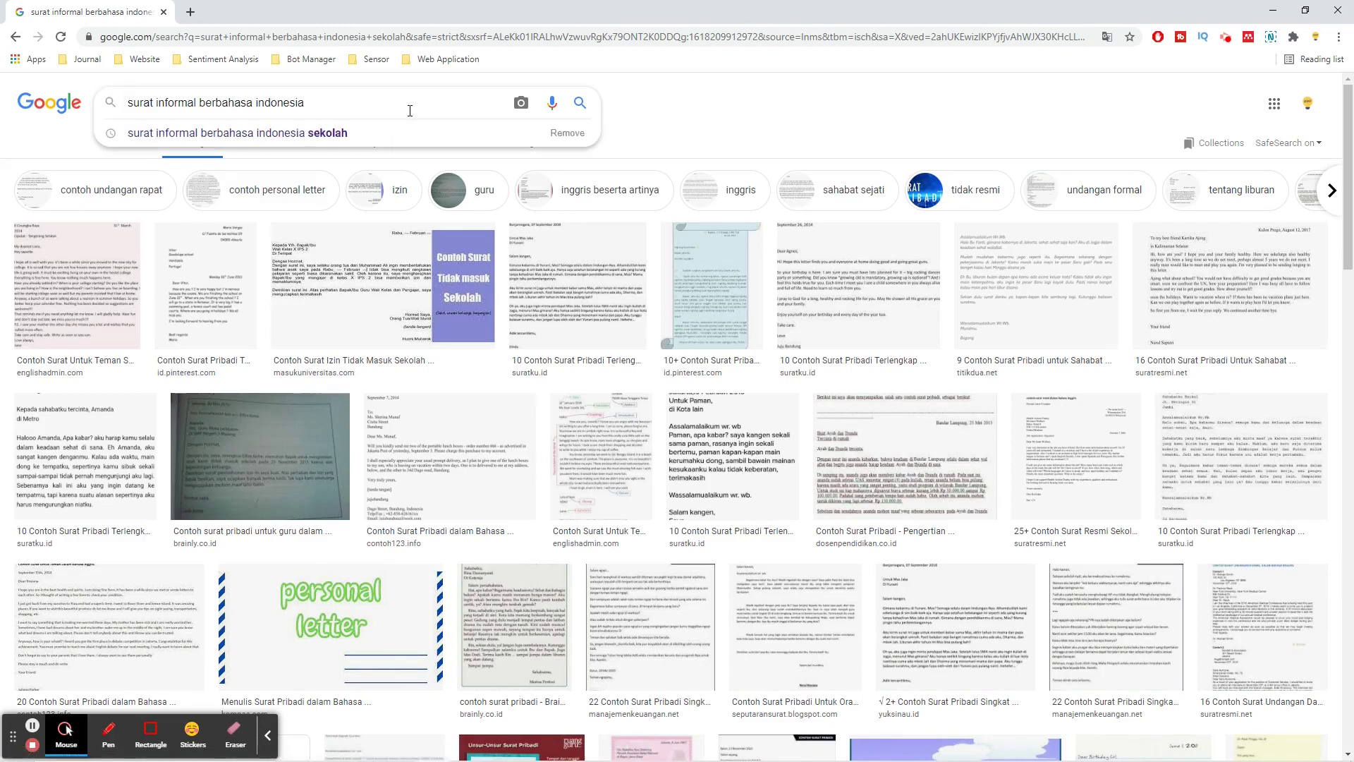
key("Return")
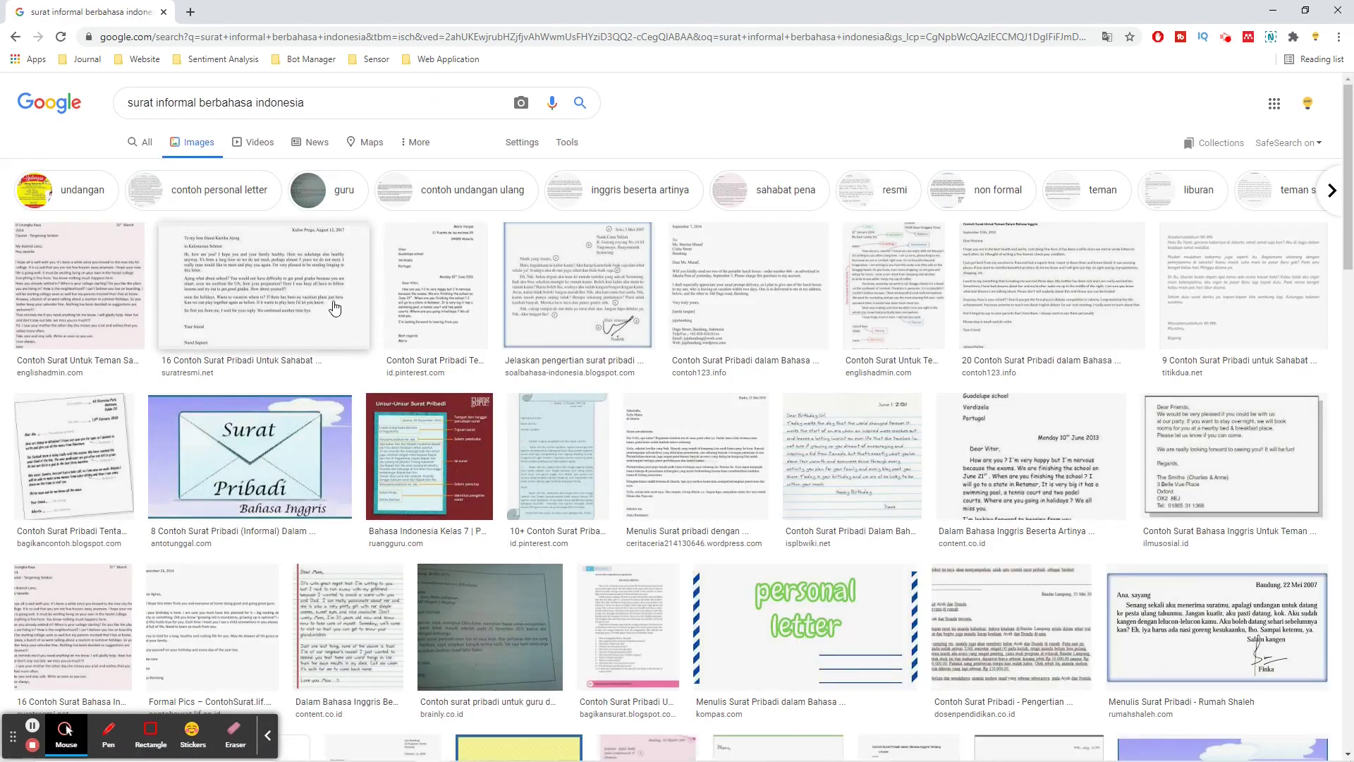
Step: Open the suratresmi.net pen-pal letter image, dated August 12, 2017, in a new tab and view it
left_click(296, 319)
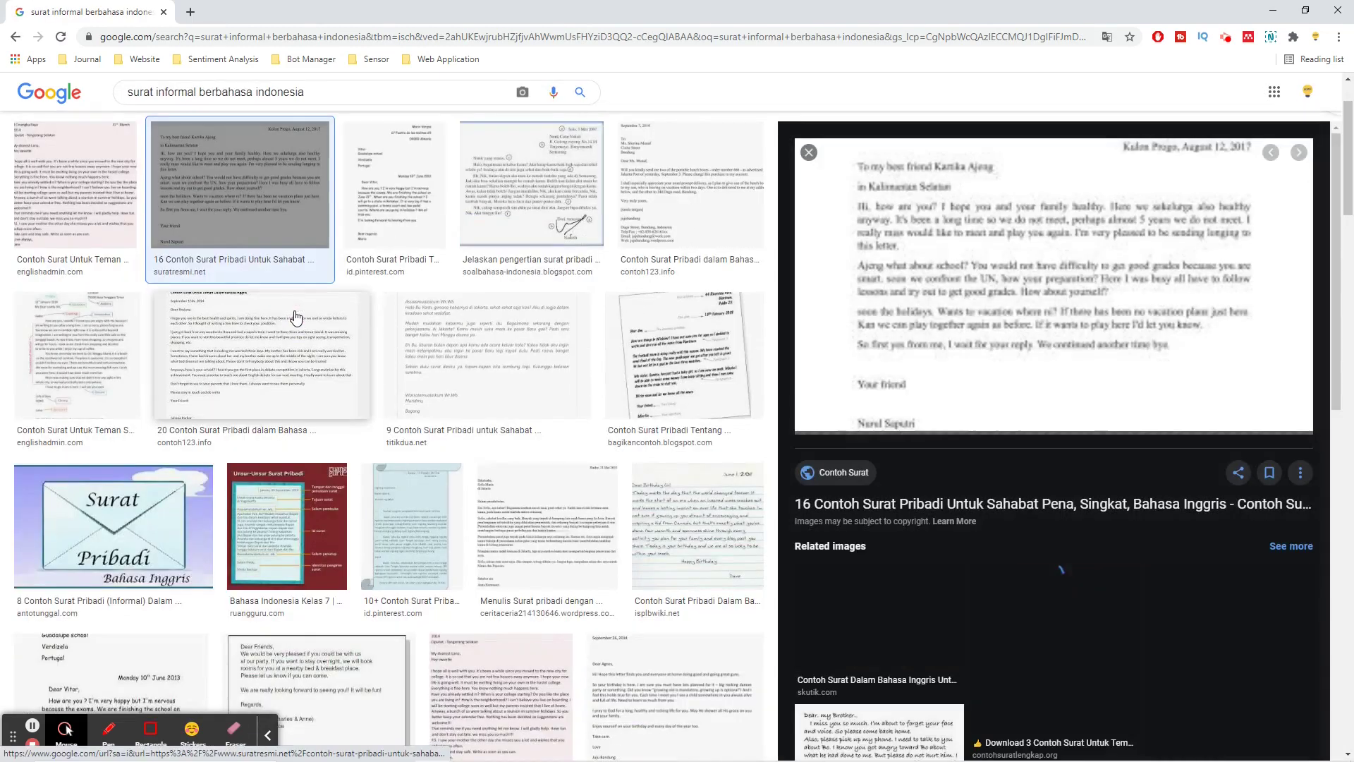
right_click(908, 285)
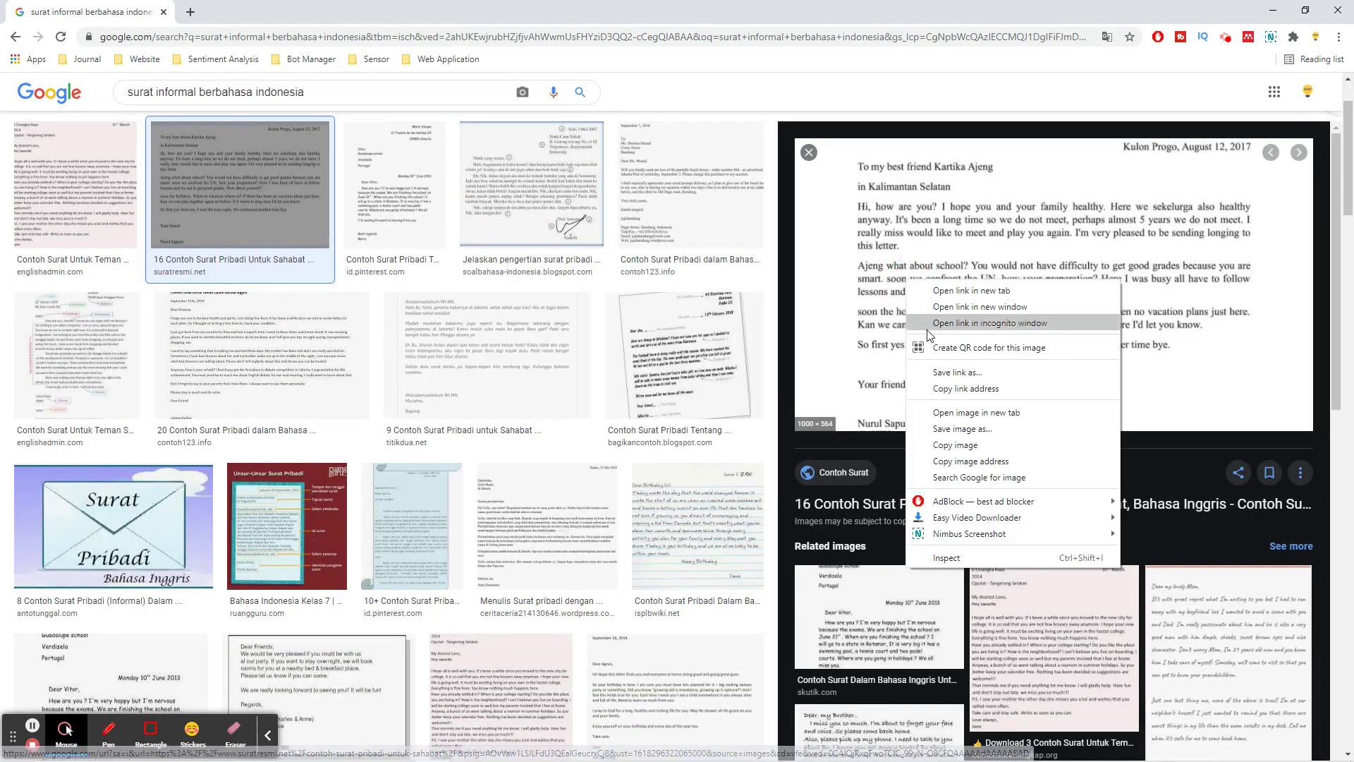
left_click(945, 413)
left_click(240, 20)
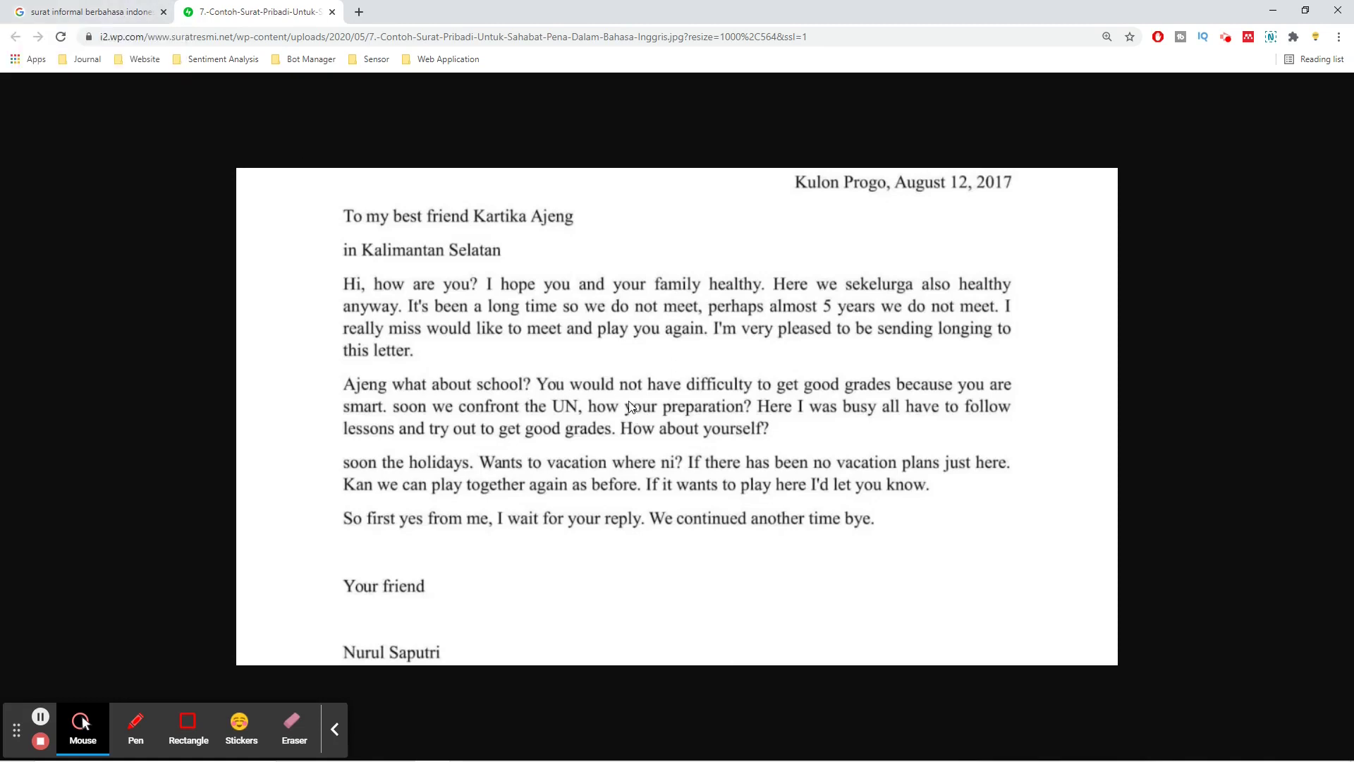
Step: Return to the image results, preview the Pinterest personal letter, and open the soalbahasa-indonesia.blogspot.com letter image in a new tab
left_click(102, 11)
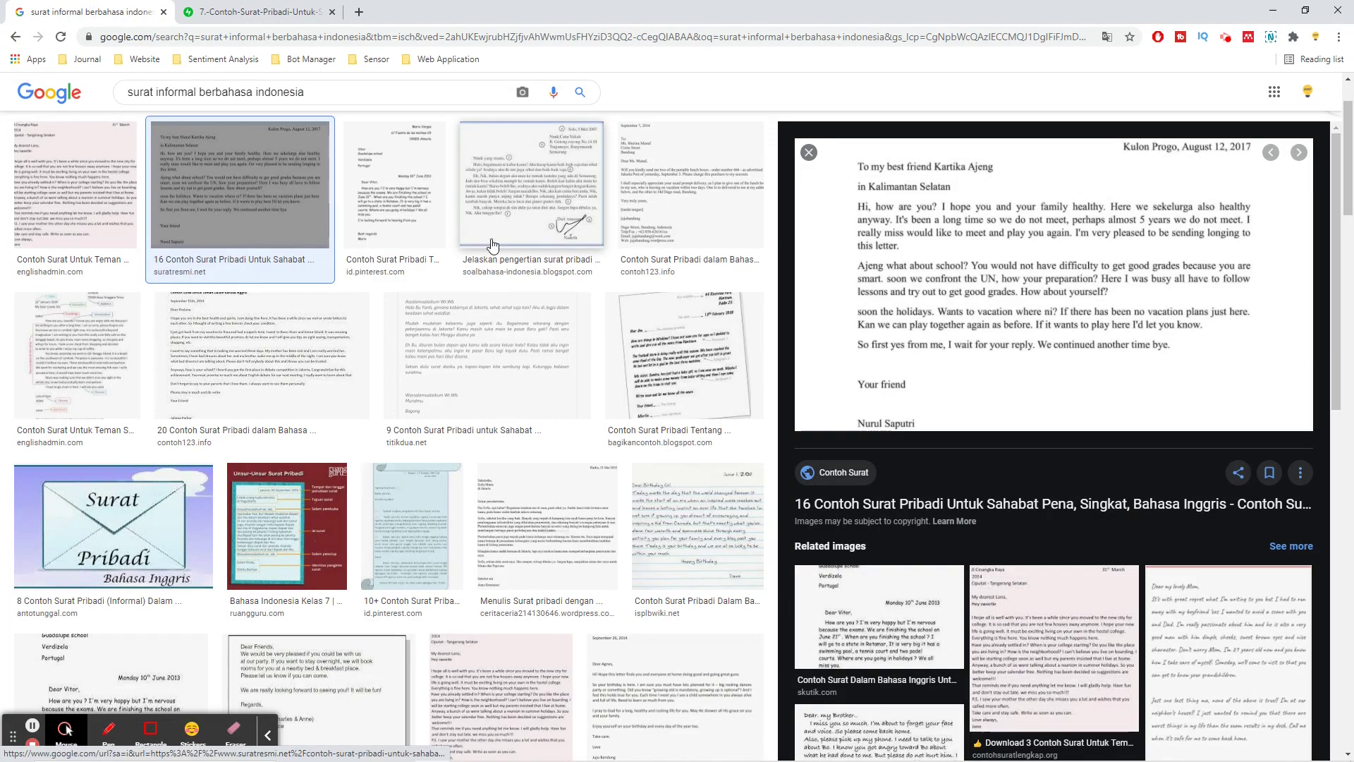
left_click(409, 206)
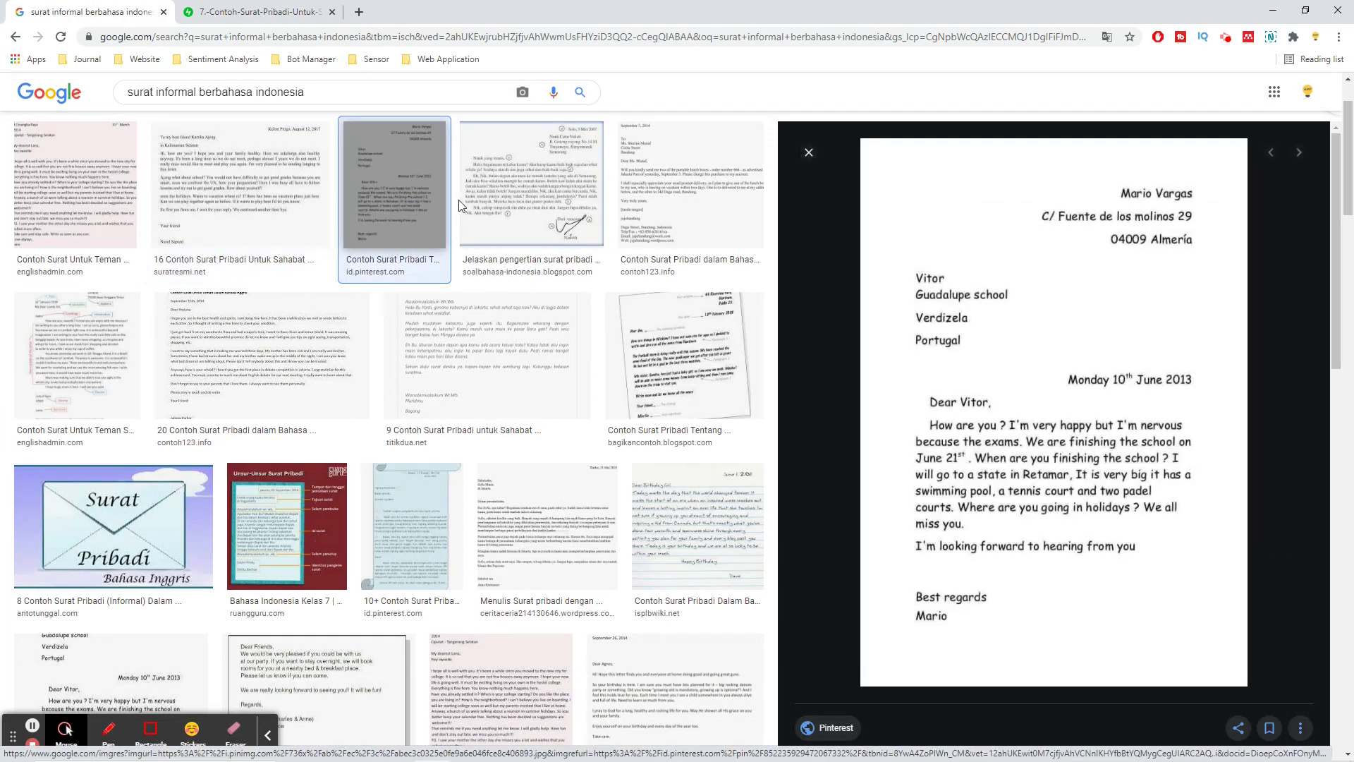
left_click(558, 216)
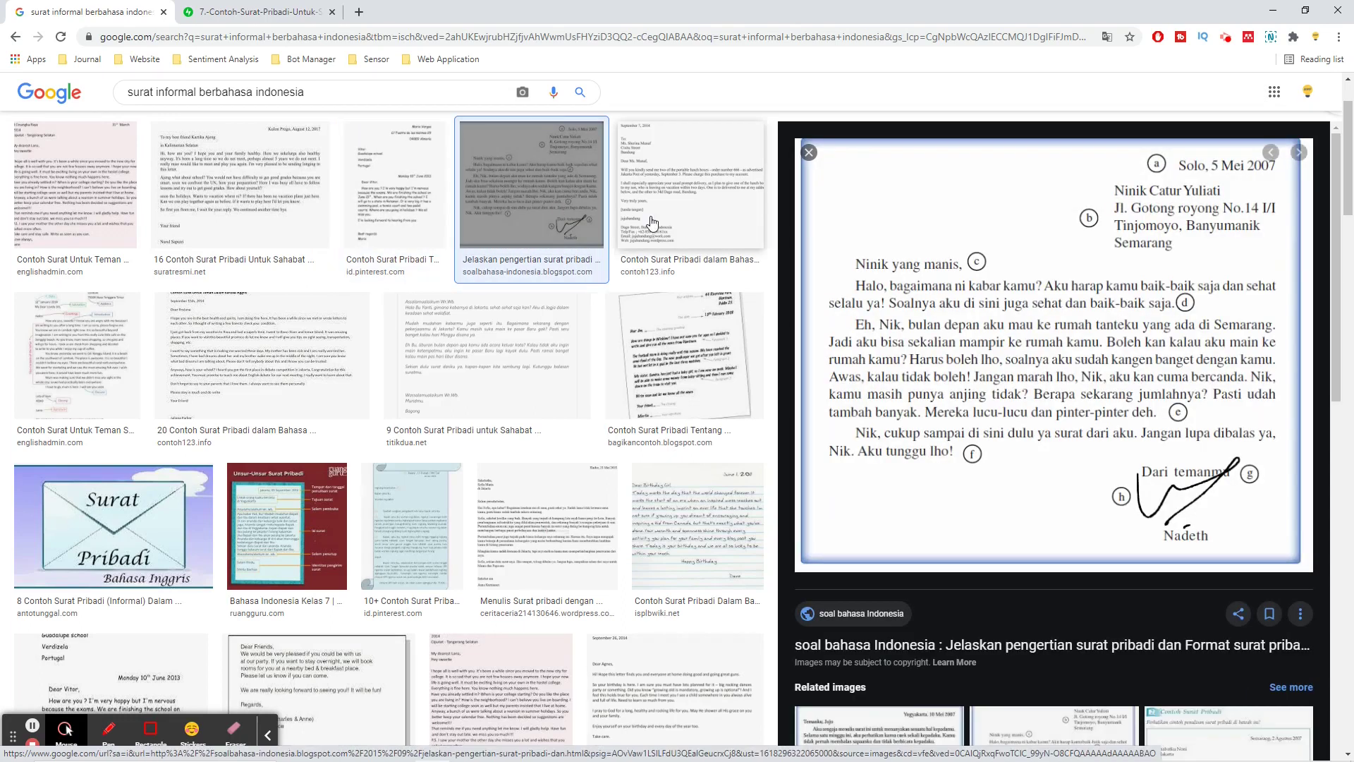
left_click(559, 221)
right_click(955, 384)
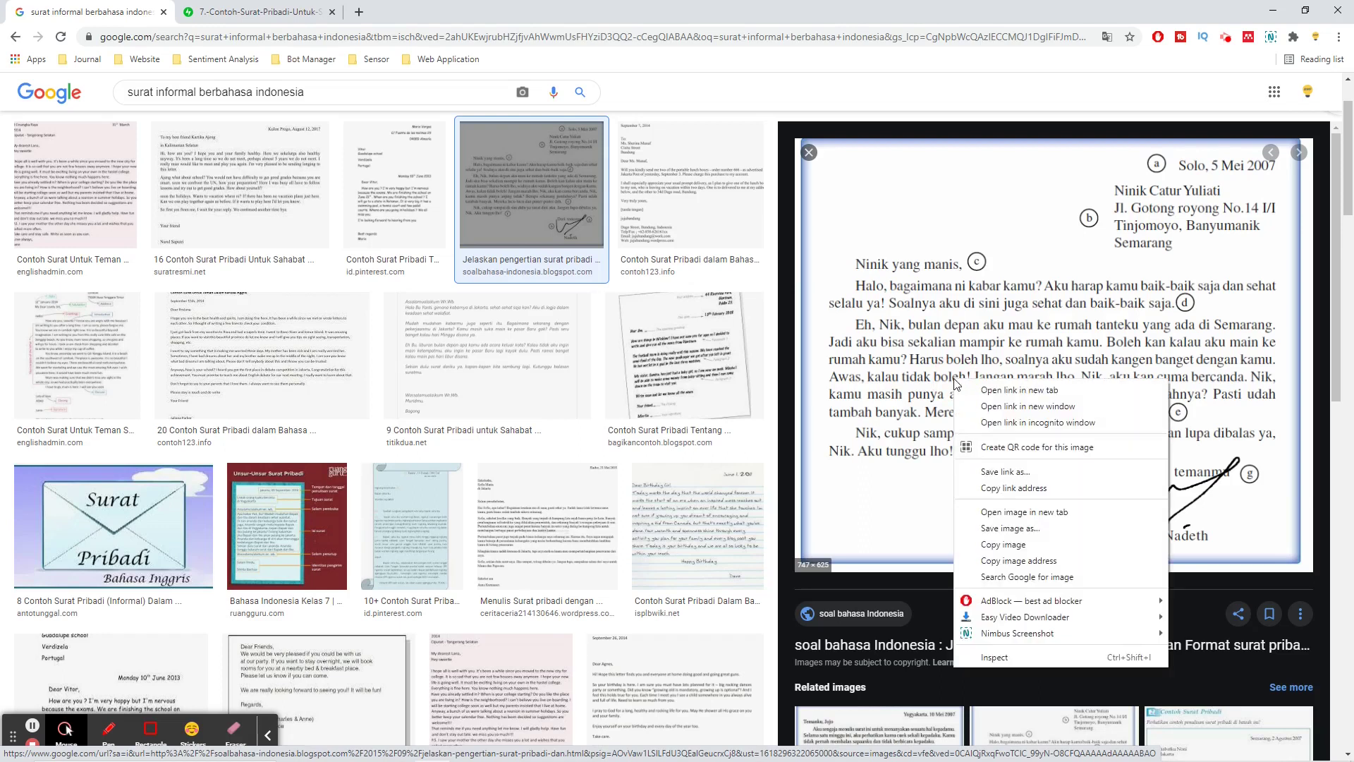
left_click(1018, 513)
left_click(409, 11)
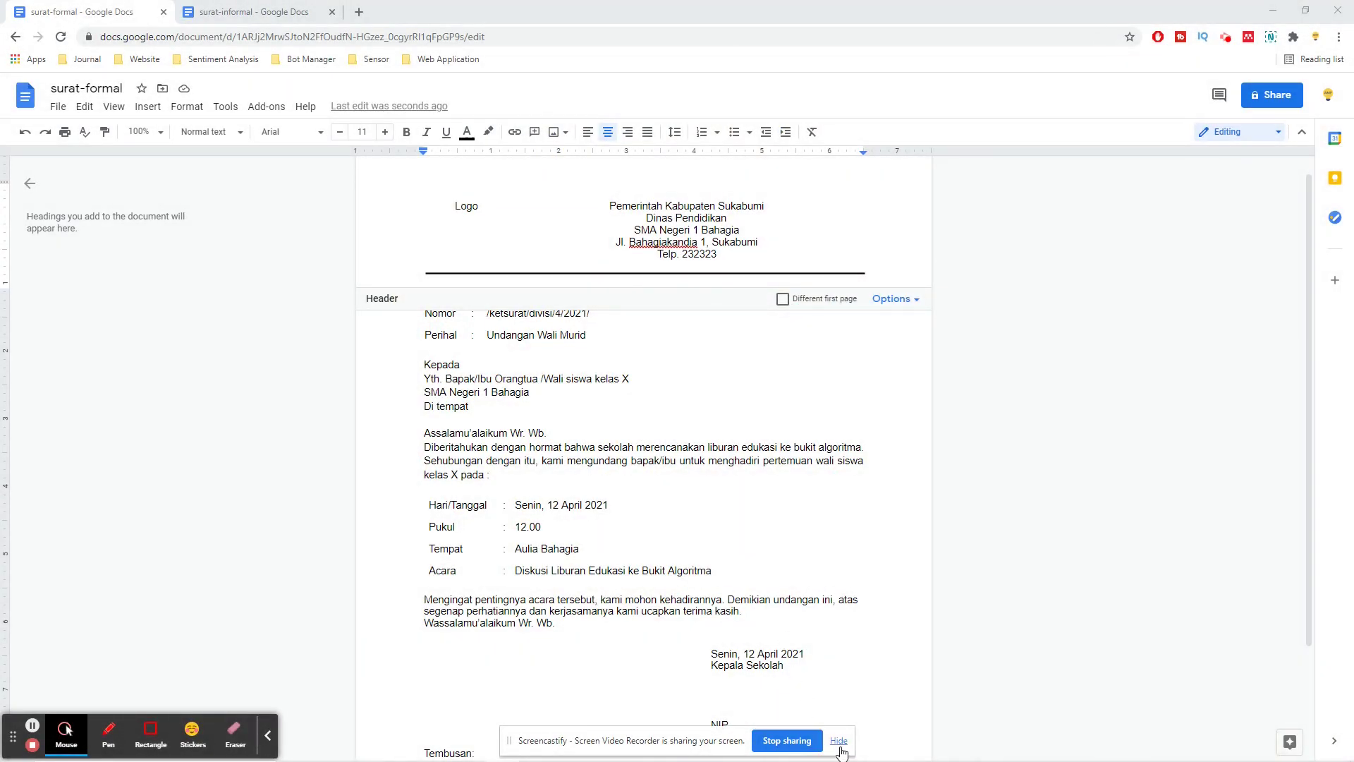
Step: Examine the logo, institution name and address in the letterhead of the surat-formal document in Google Docs
left_click(839, 740)
left_click(269, 732)
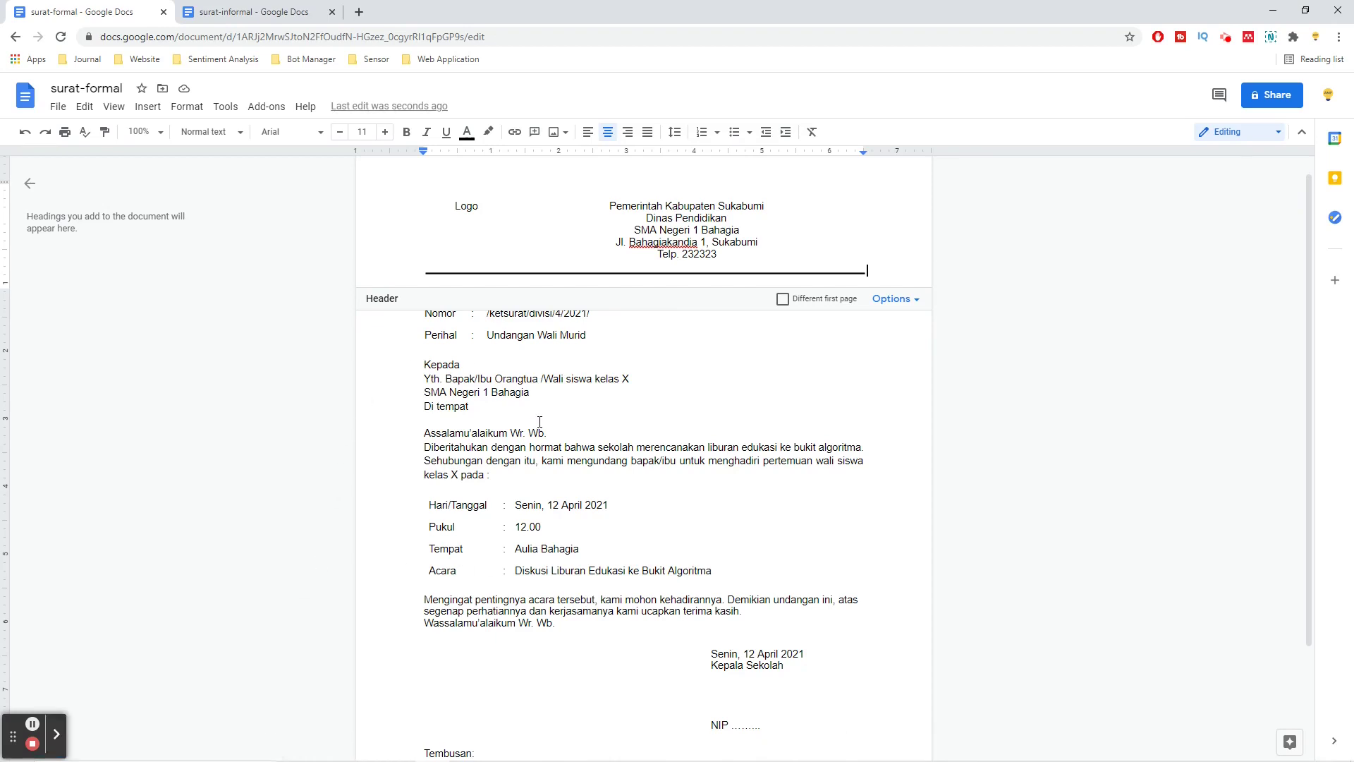
left_click(536, 390)
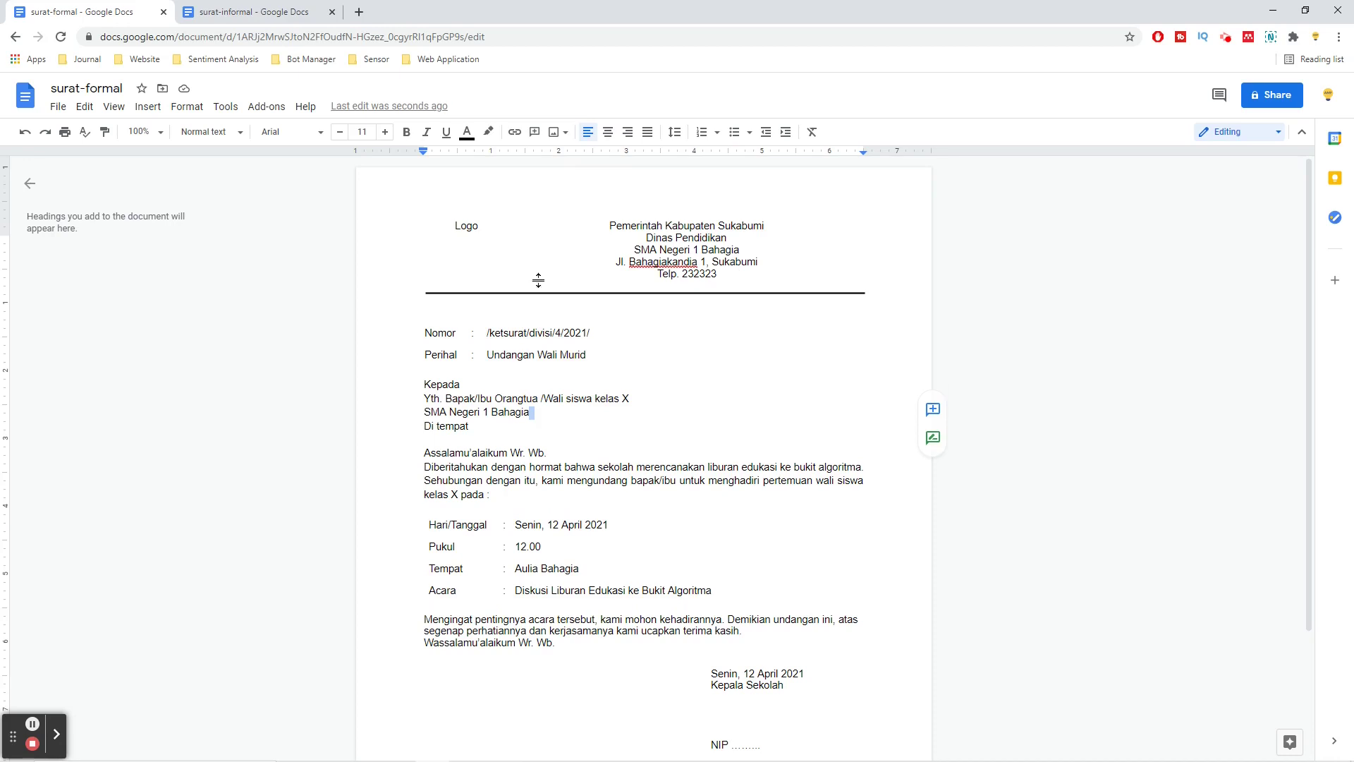
key("ctrl+Home")
left_click(624, 222)
left_click(611, 226)
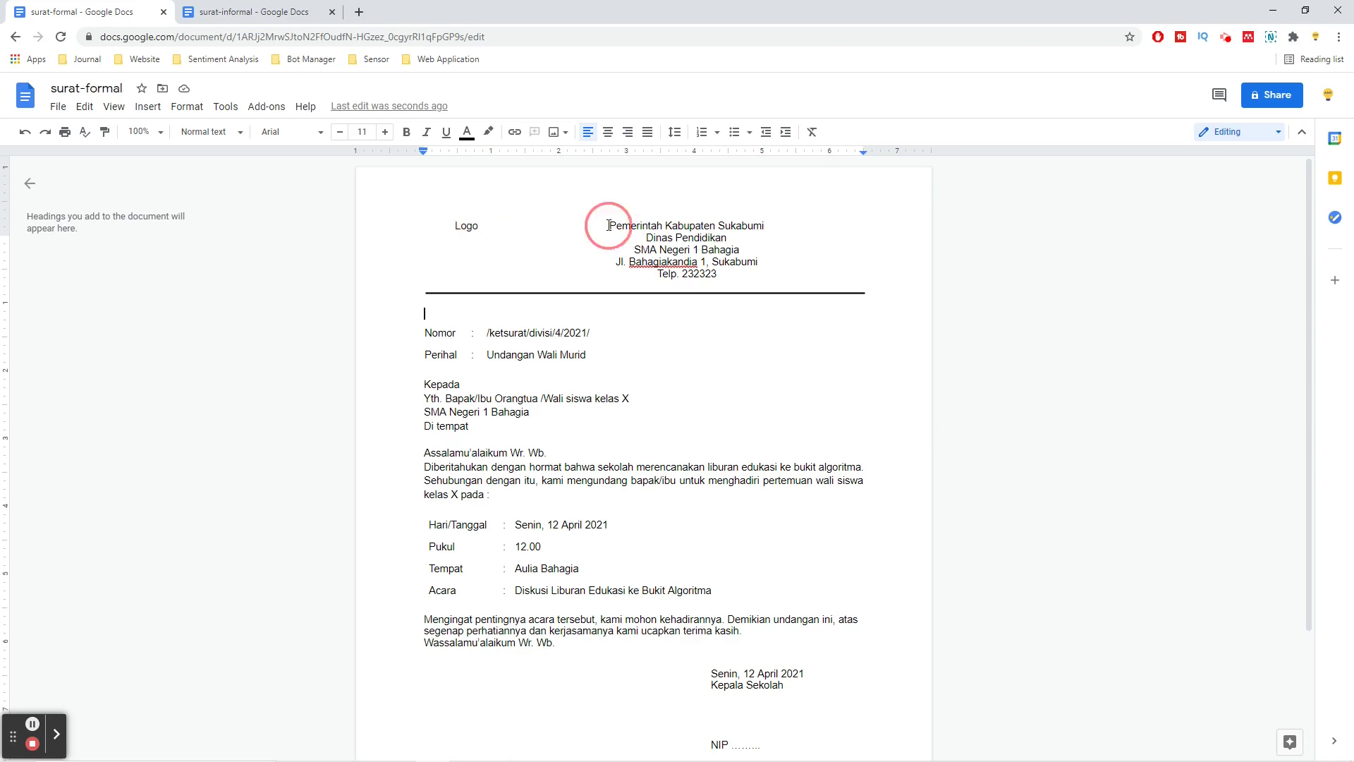
left_click(709, 238)
left_click_drag(609, 225, 754, 231)
left_click(716, 238)
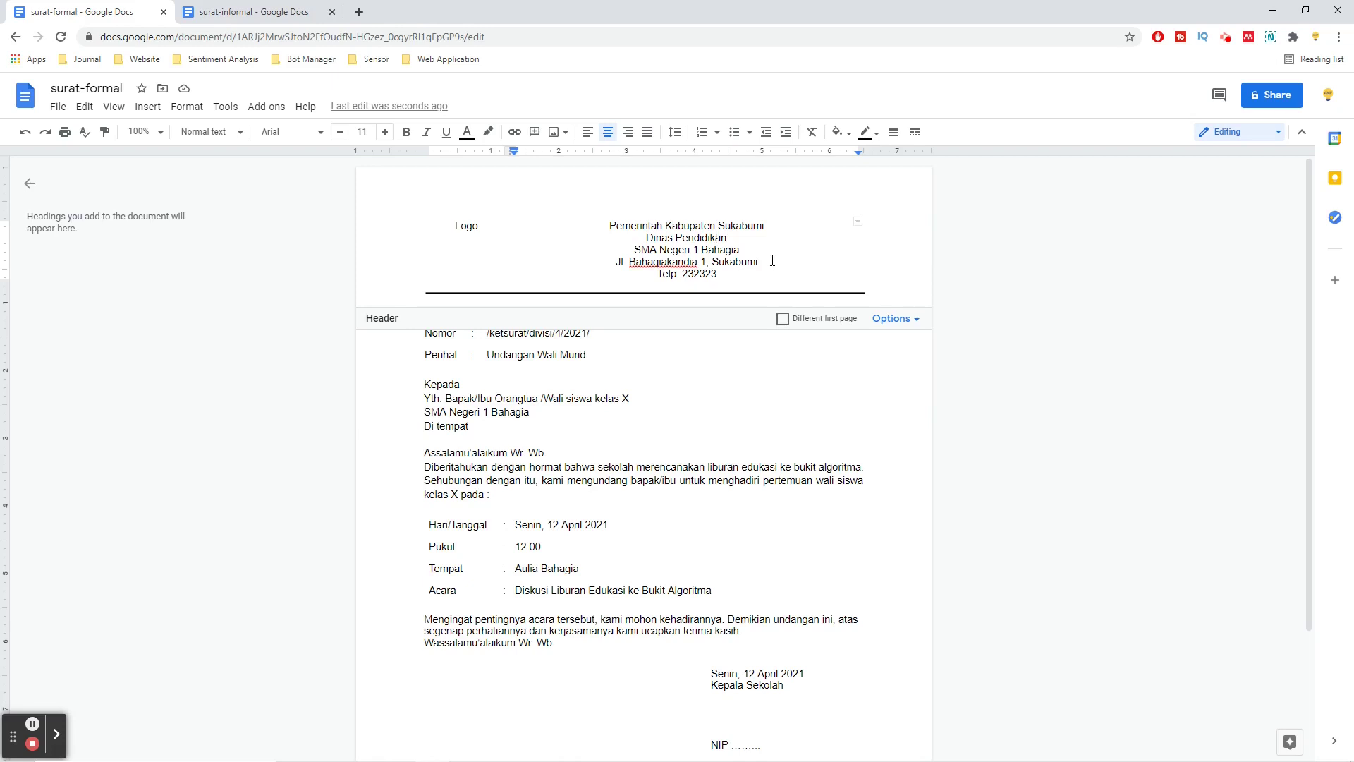
left_click(636, 361)
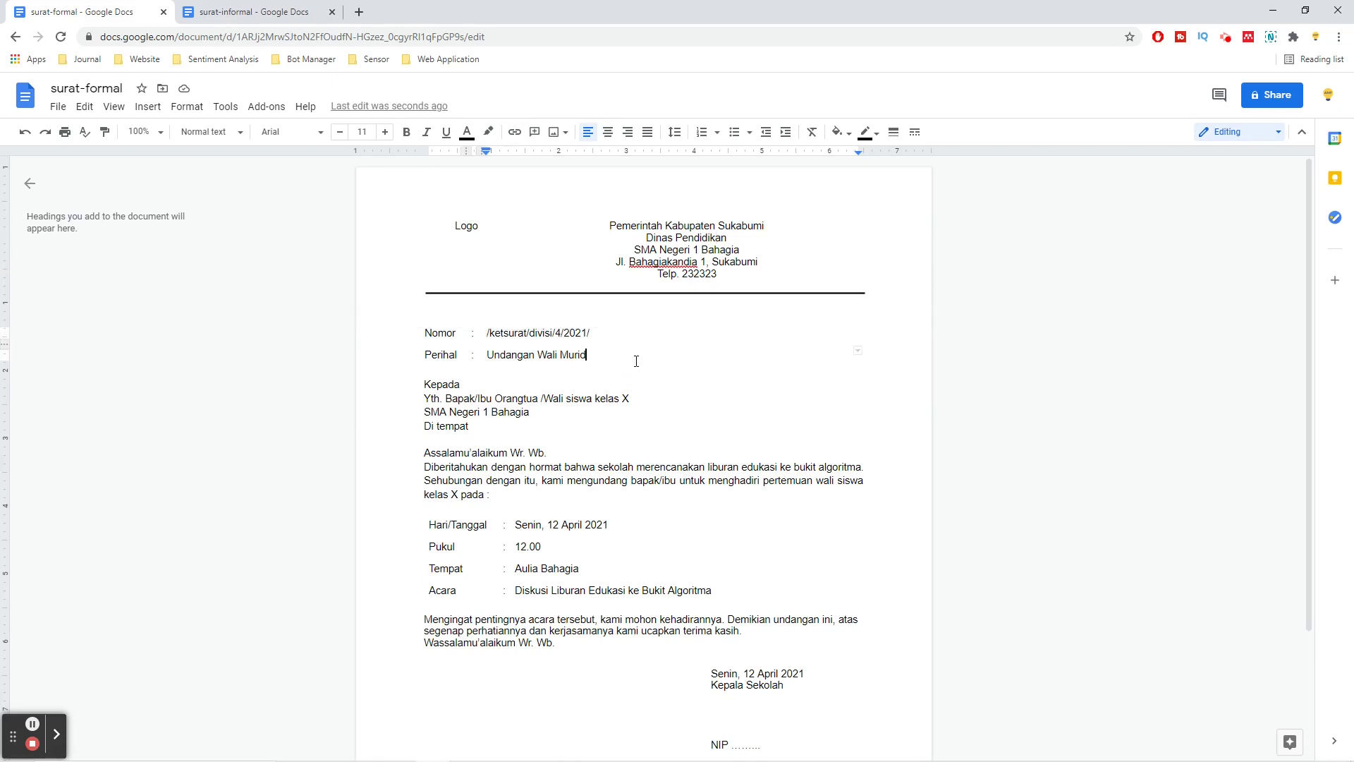
Step: Examine the Nomor and Perihal rows beneath the letterhead, including the format of the letter number
left_click(446, 333)
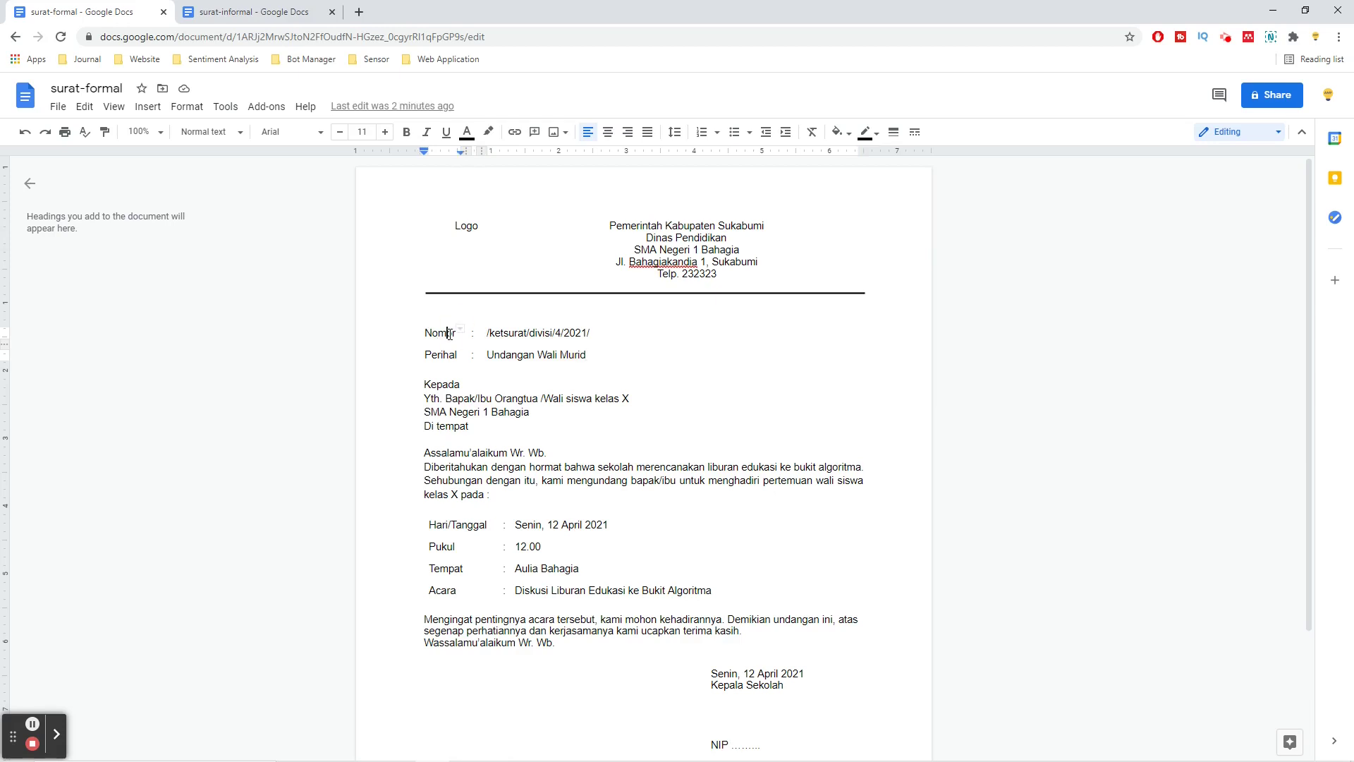
left_click(506, 333)
left_click_drag(489, 332, 574, 332)
left_click(583, 332)
left_click(442, 355)
left_click(447, 356)
left_click(599, 335)
left_click(146, 109)
mouse_move(200, 156)
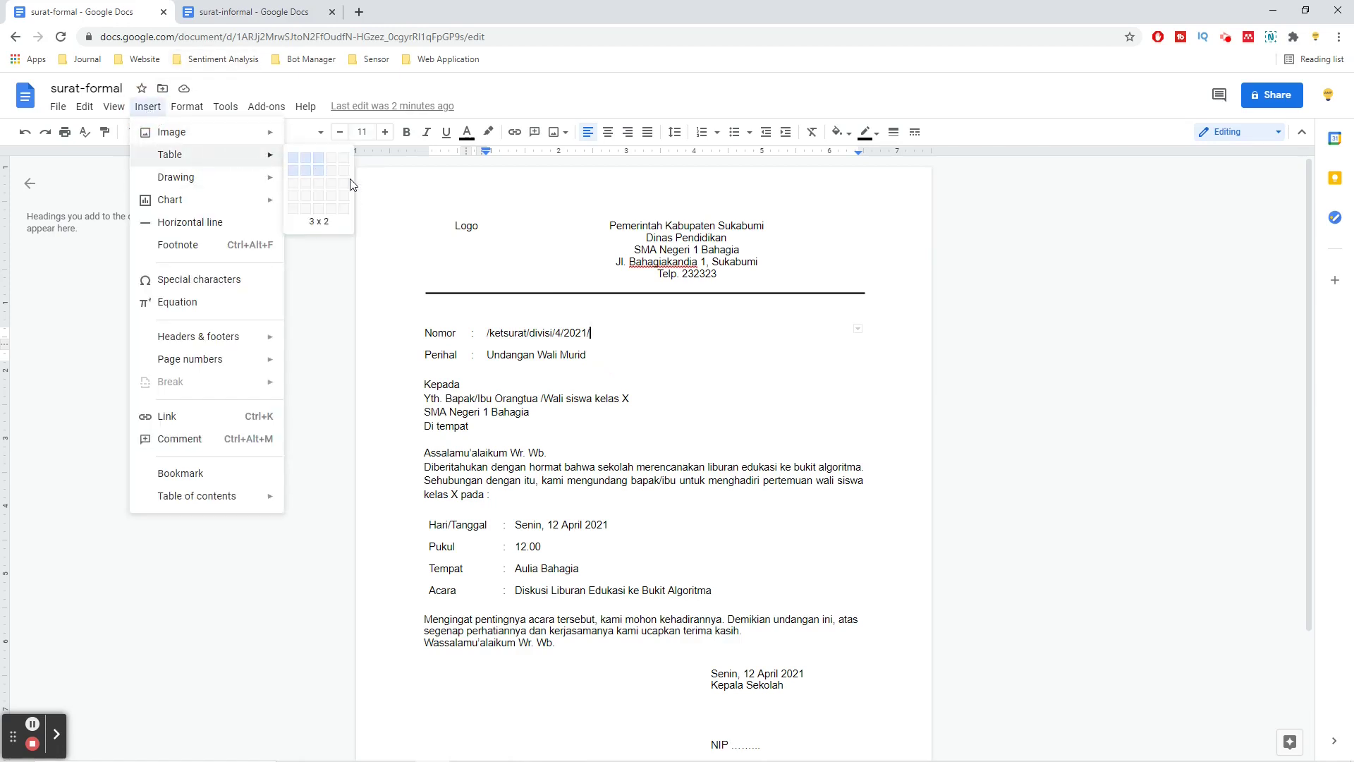
left_click(594, 338)
Step: Insert a table row below the Nomor row and label it "Lampiran"
right_click(592, 340)
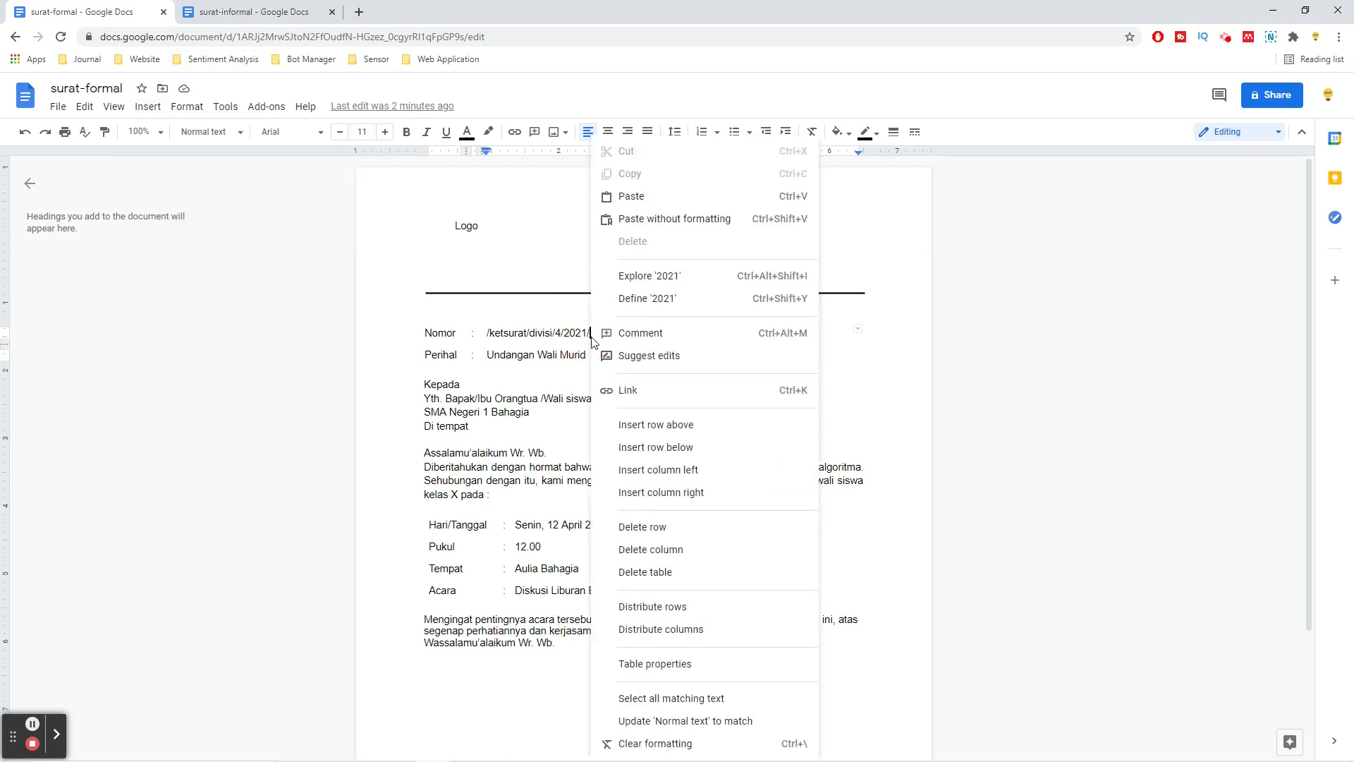
left_click(638, 448)
left_click(431, 355)
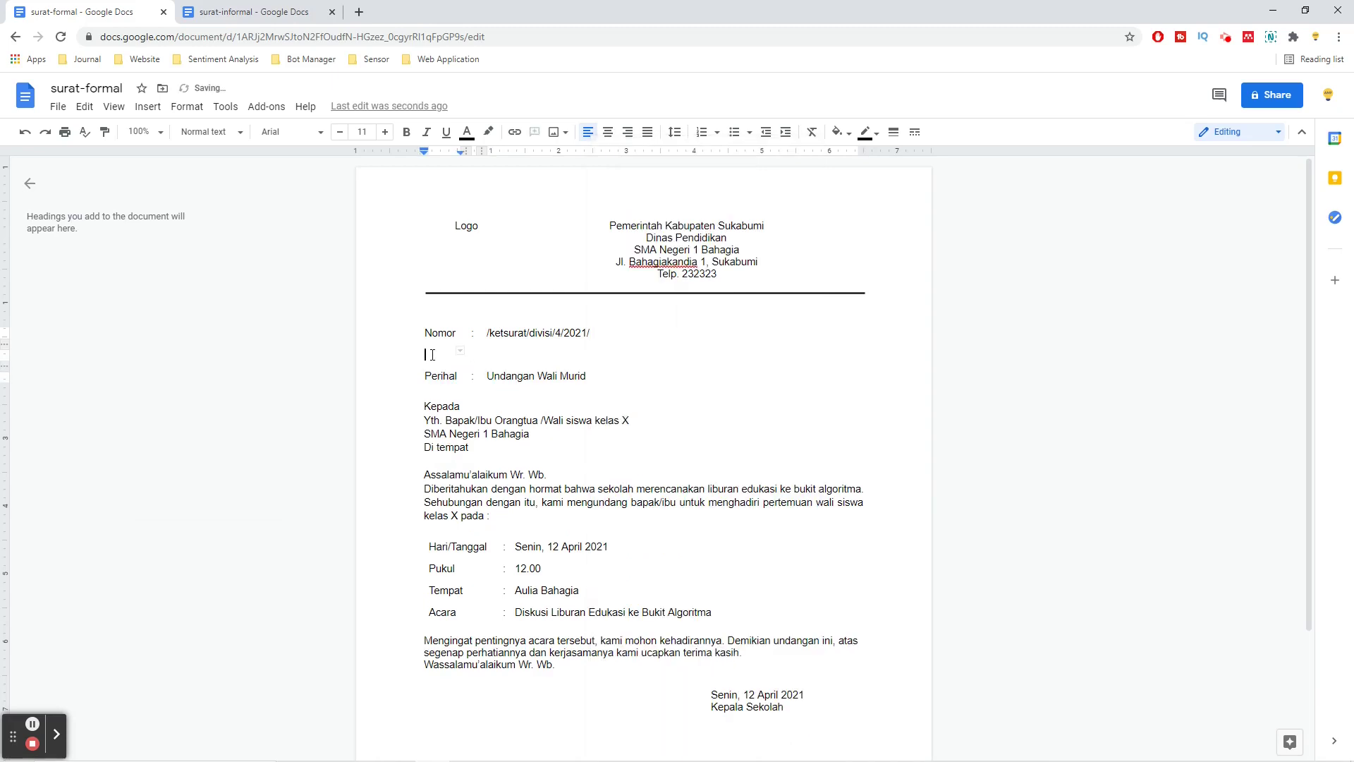
type("Lampiran")
Step: Widen the label column slightly and complete the Lampiran row with a colon and "-" as its value
left_click_drag(465, 328, 493, 333)
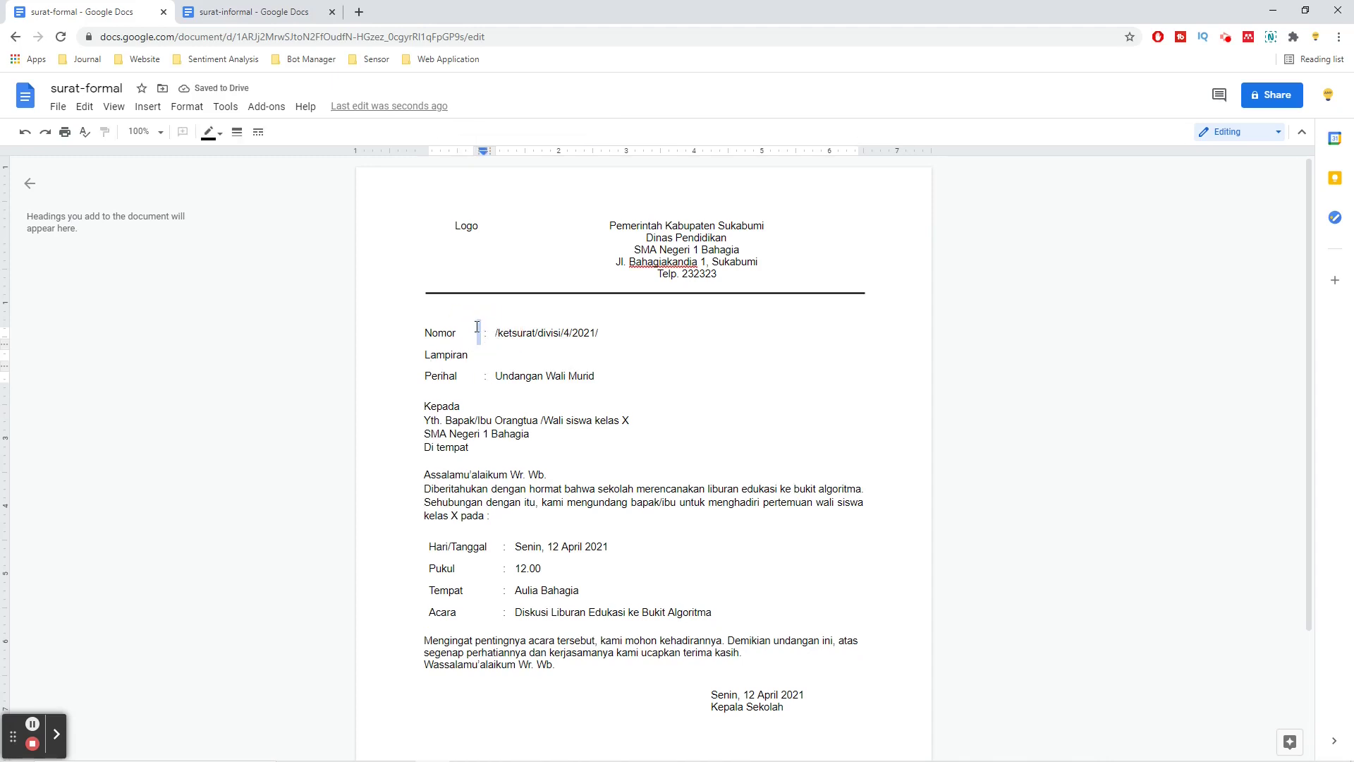
left_click(496, 354)
left_click(486, 356)
type(":")
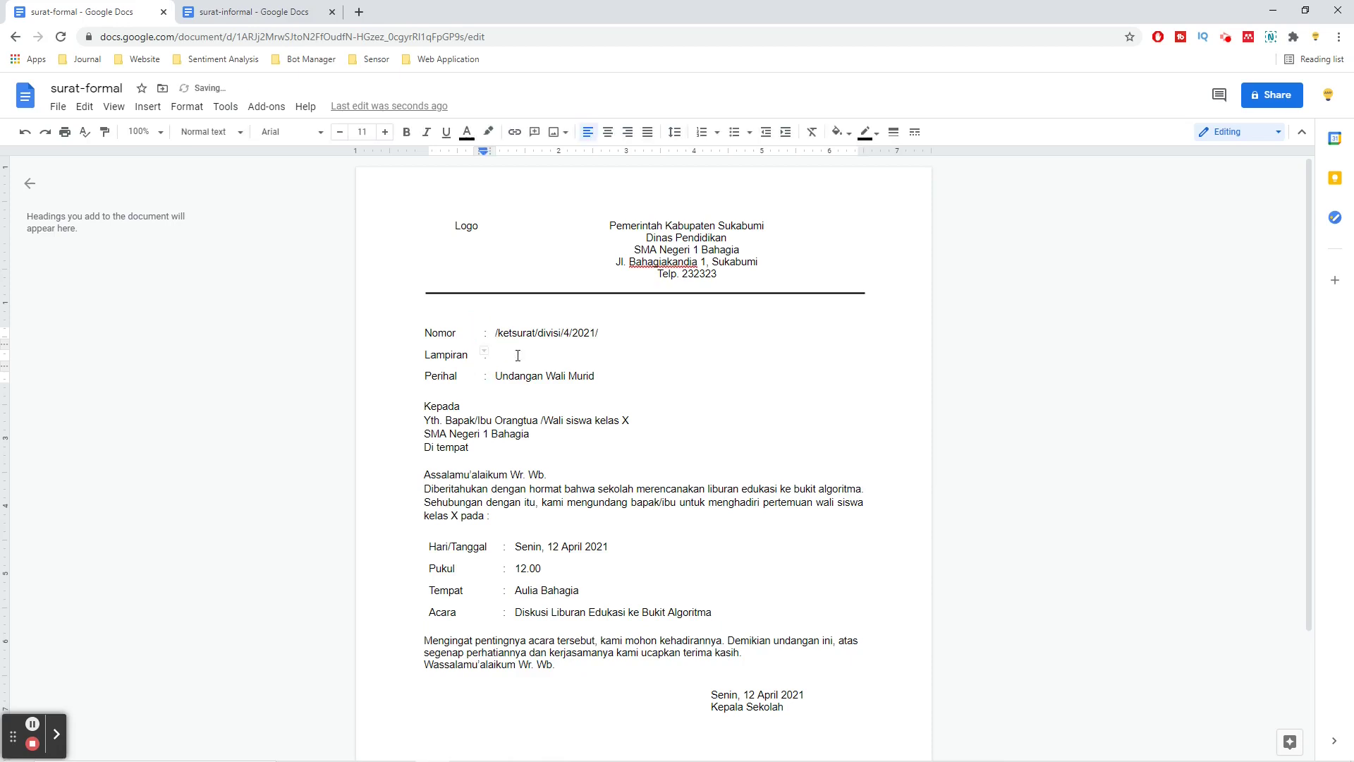
key("Tab")
left_click(517, 355)
key("BackSpace")
type("-")
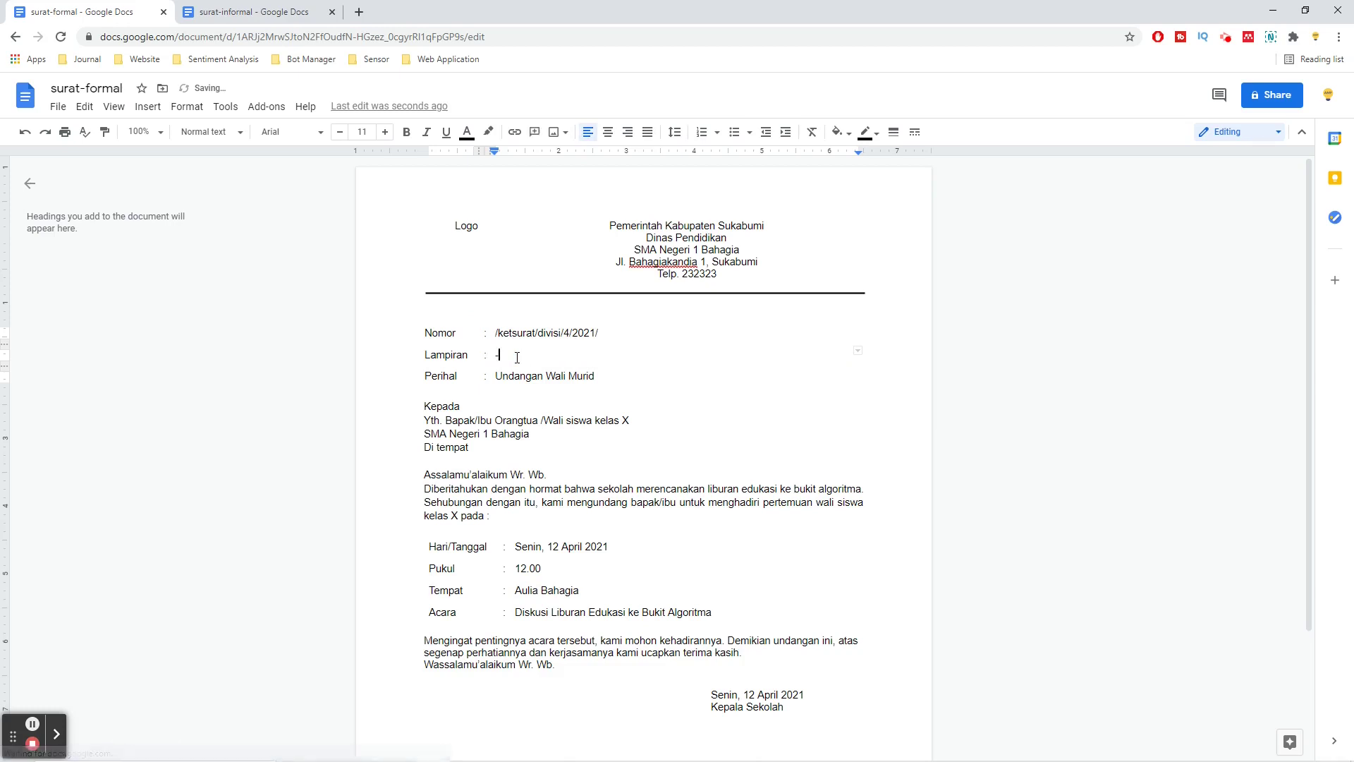
Step: Examine the blank line under the letterhead and the date above Kepala Sekolah in the signature block
left_click(789, 312)
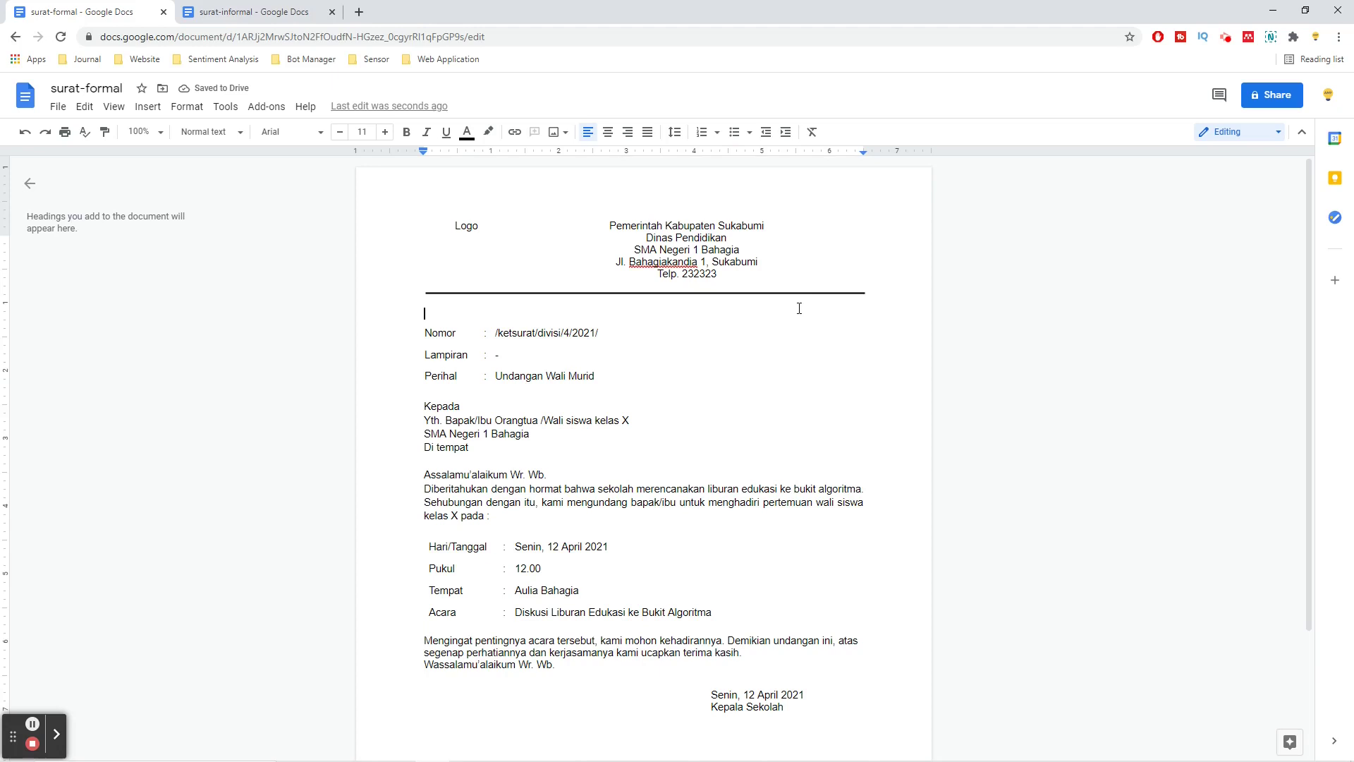
left_click(831, 308)
scroll(801, 375, "down", 2)
left_click(713, 553)
left_click_drag(723, 550, 804, 553)
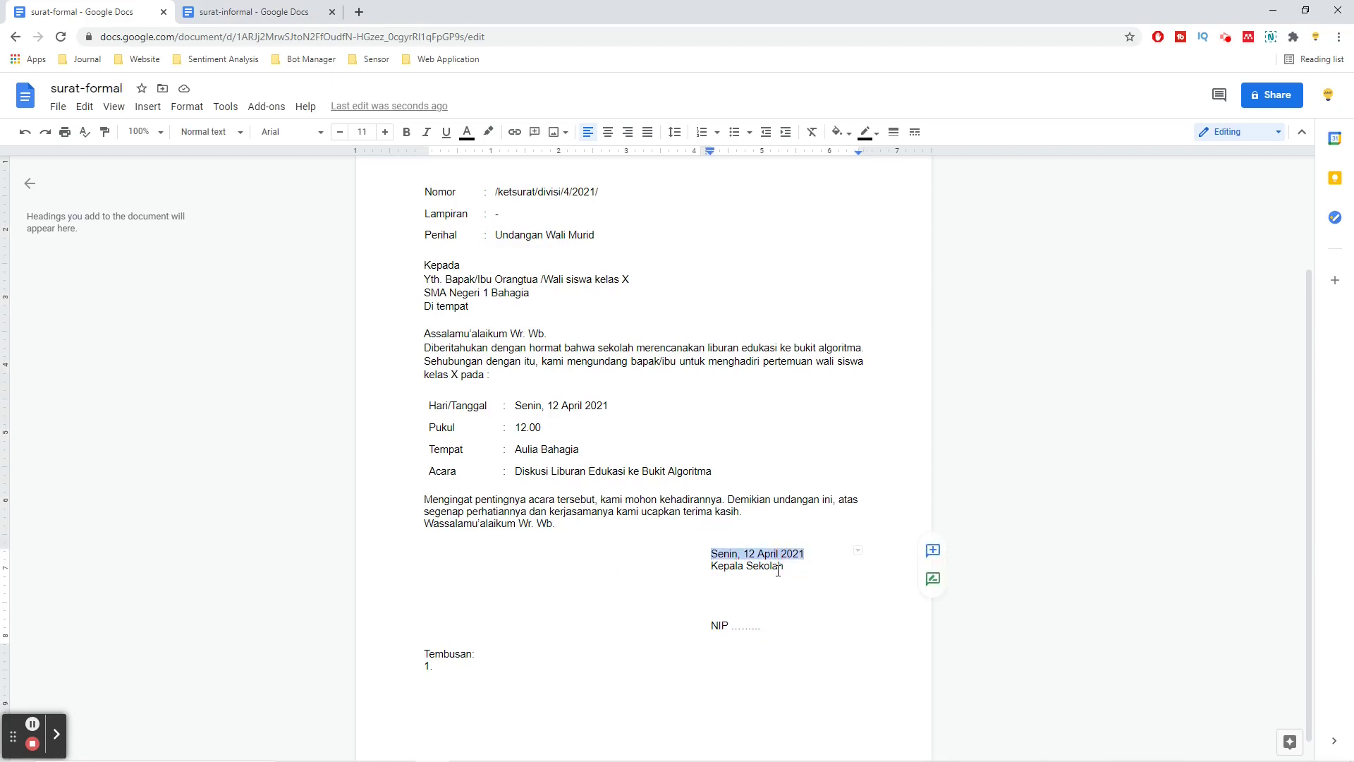
left_click(750, 575)
scroll(667, 520, "up", 2)
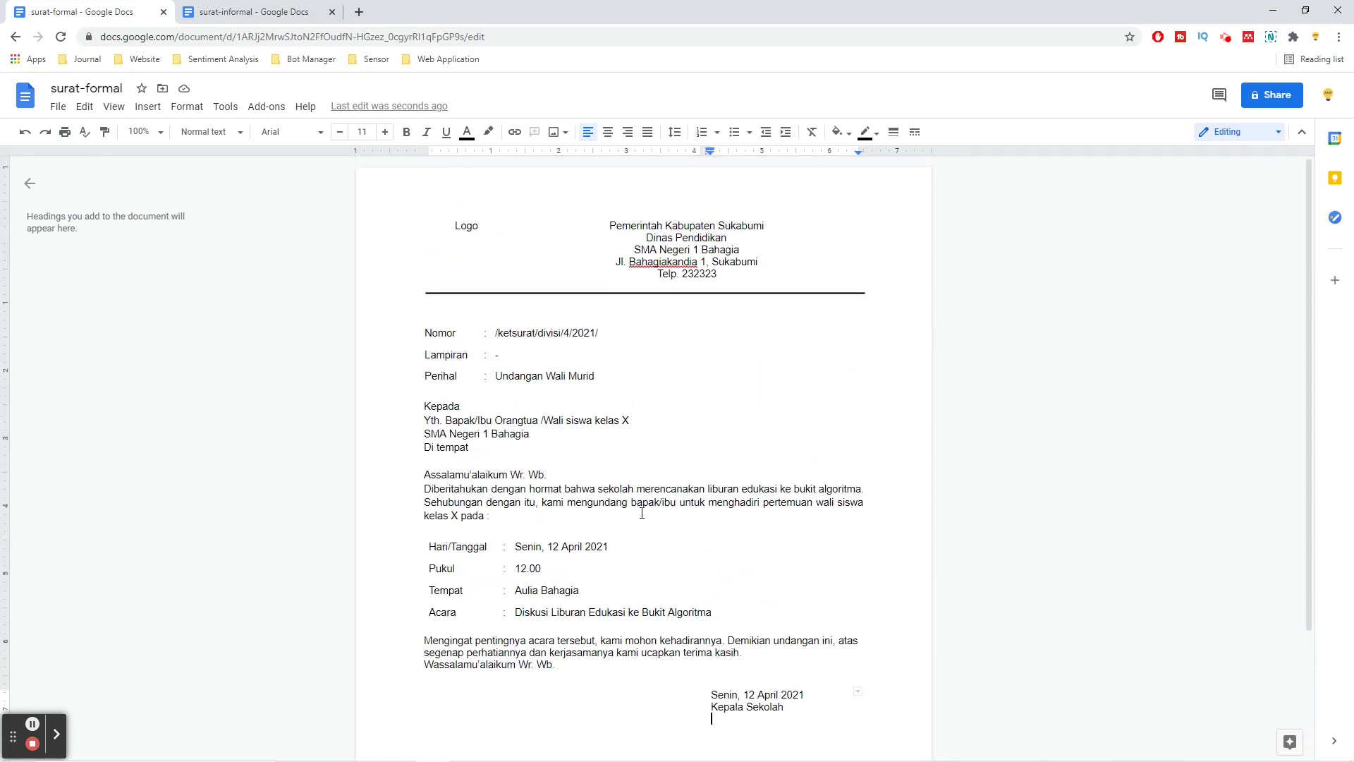
Step: Examine the recipient block from Kepada to Di tempat, including the Yth. line addressed to parents of class X students
scroll(649, 536, "down", 1)
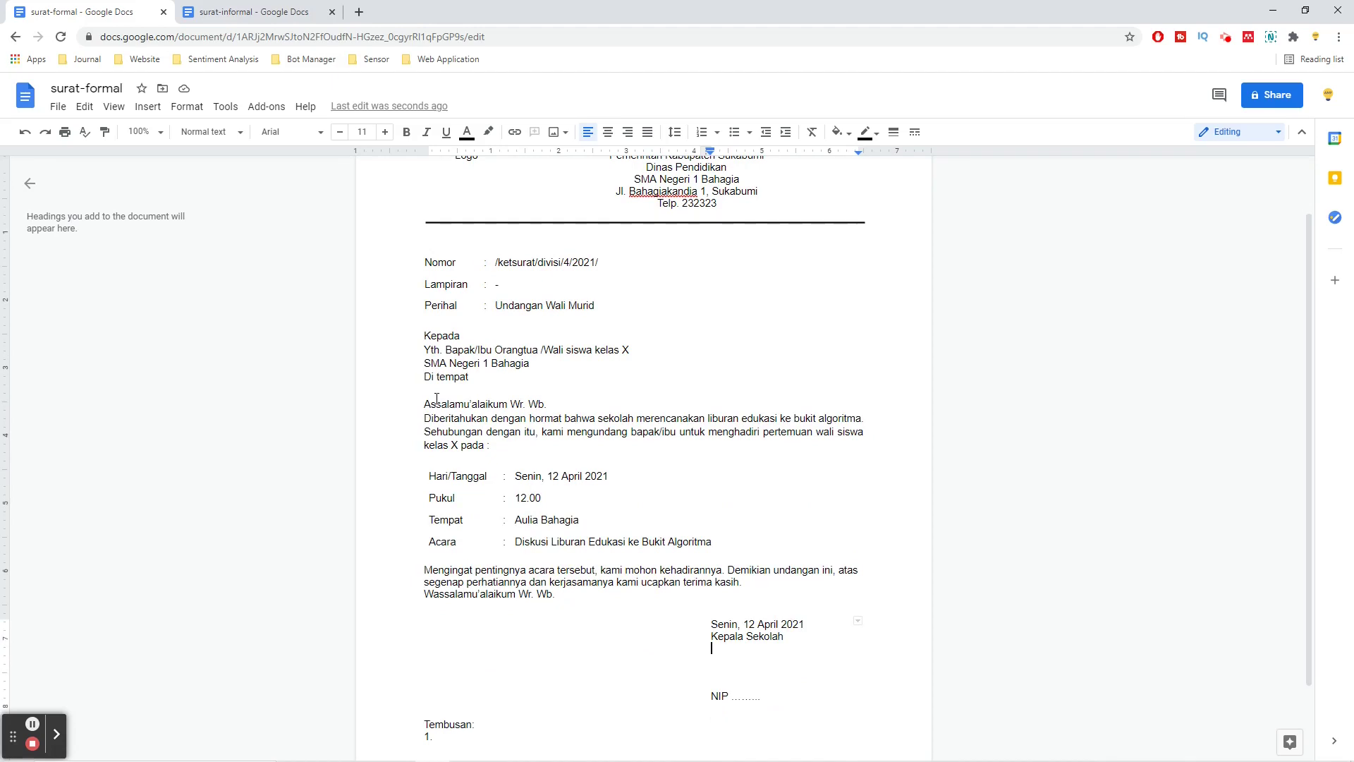
left_click_drag(427, 334, 469, 378)
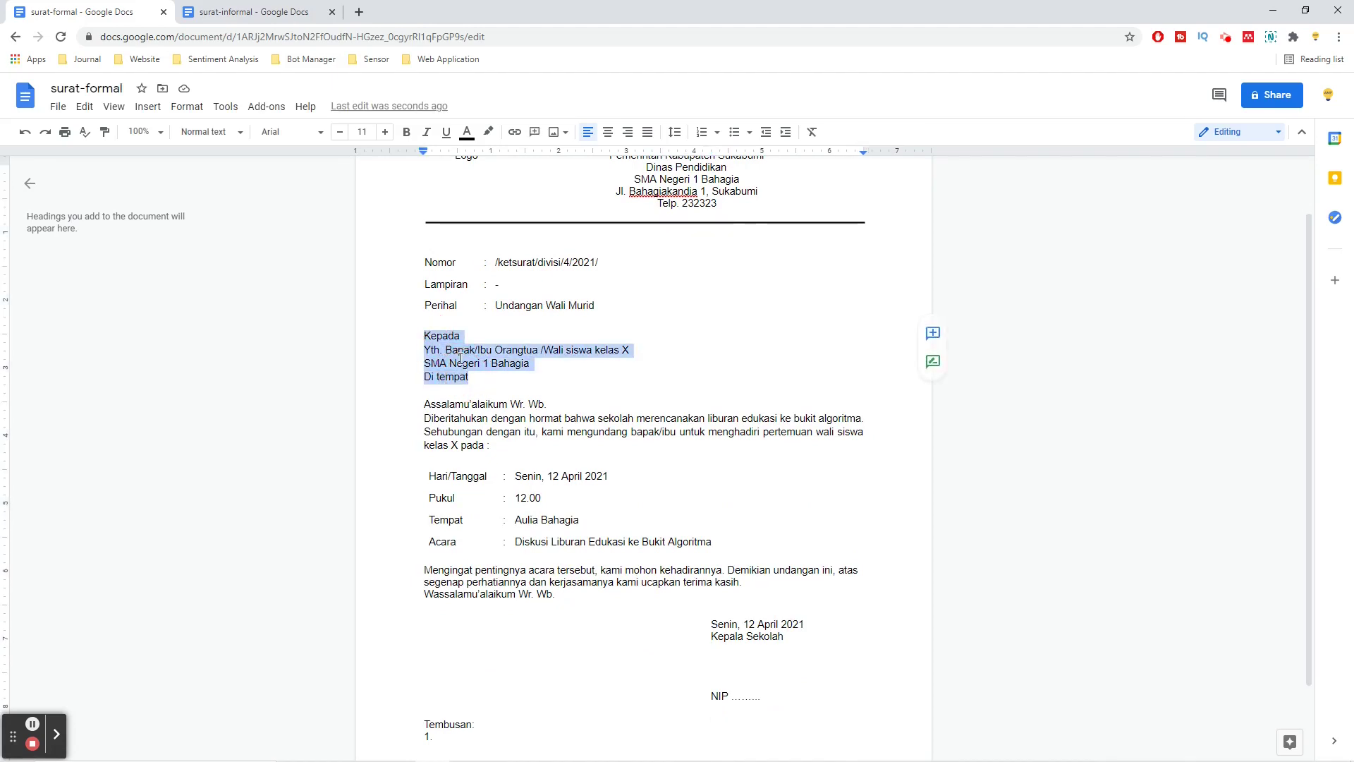
left_click(448, 350)
left_click_drag(446, 349, 543, 350)
left_click(502, 350)
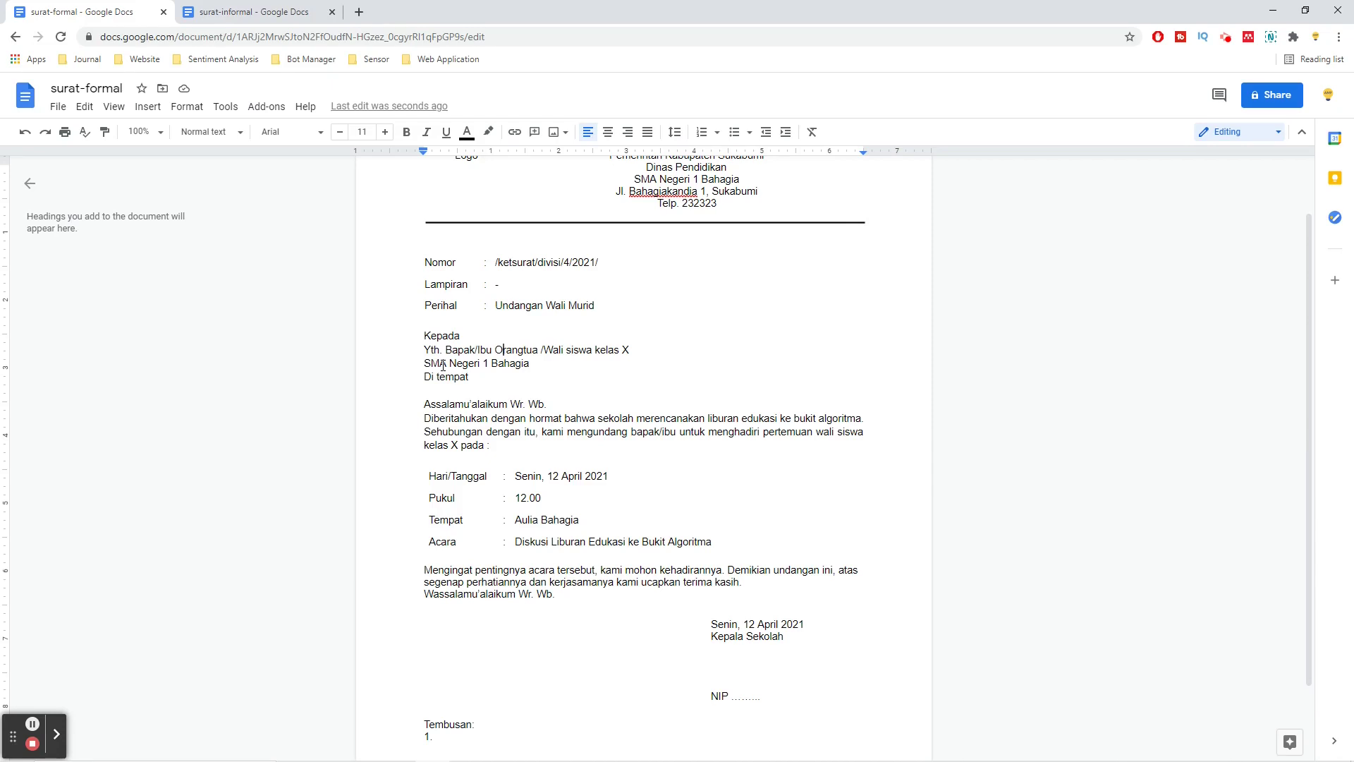
left_click_drag(447, 349, 577, 351)
left_click(608, 349)
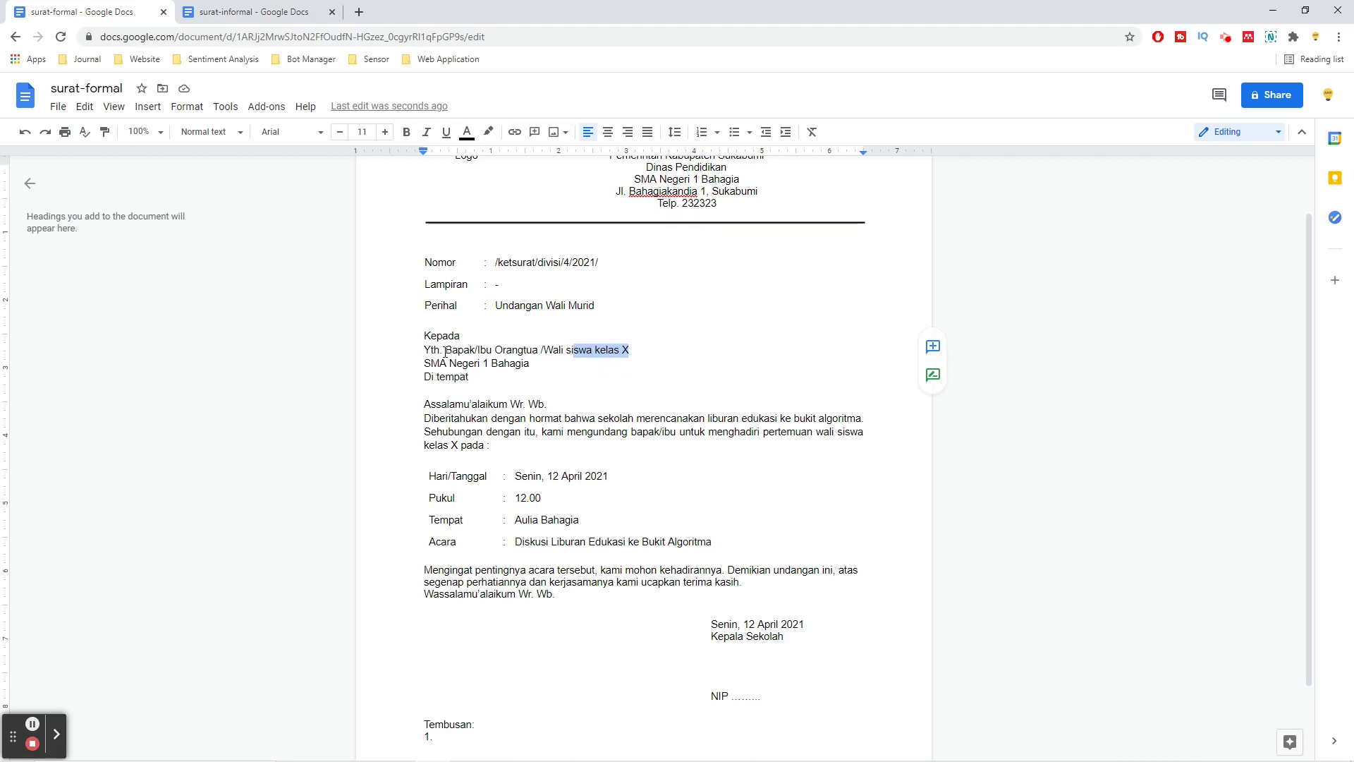
mouse_move(431, 364)
left_mouse_down()
mouse_move(471, 379)
mouse_move(423, 380)
left_mouse_up()
left_click(470, 378)
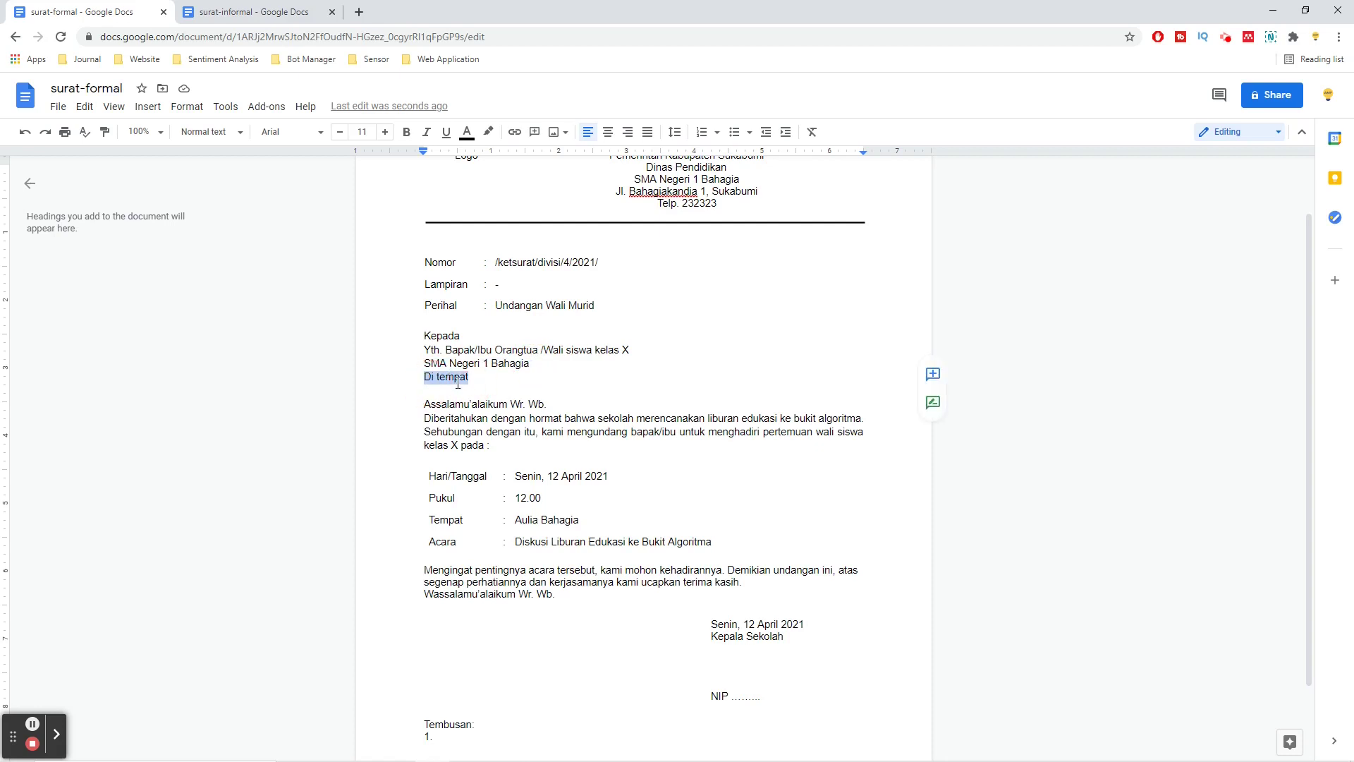
left_click(460, 386)
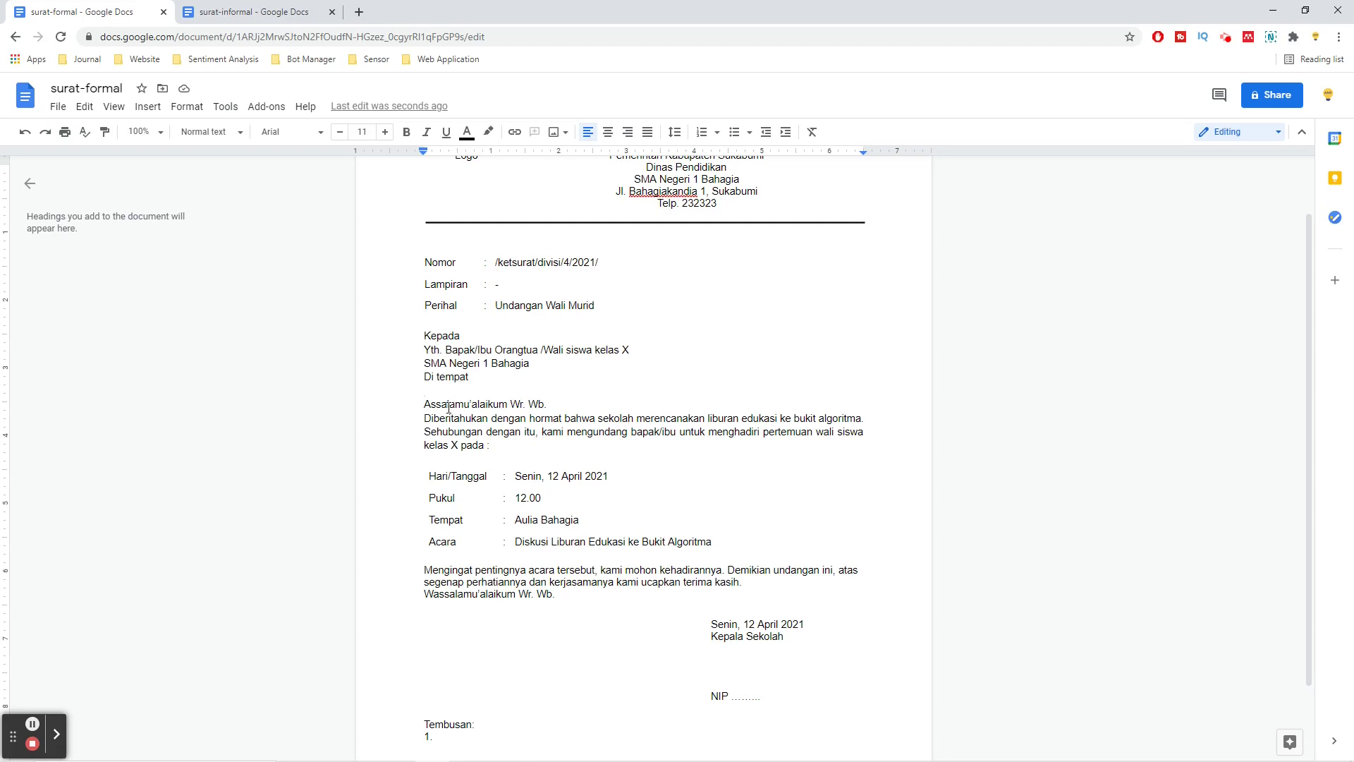
Step: Examine the opening greeting and the introductory paragraph of the invitation
left_click(450, 404)
left_click_drag(425, 404, 556, 405)
left_click(522, 430)
left_click_drag(426, 420, 608, 438)
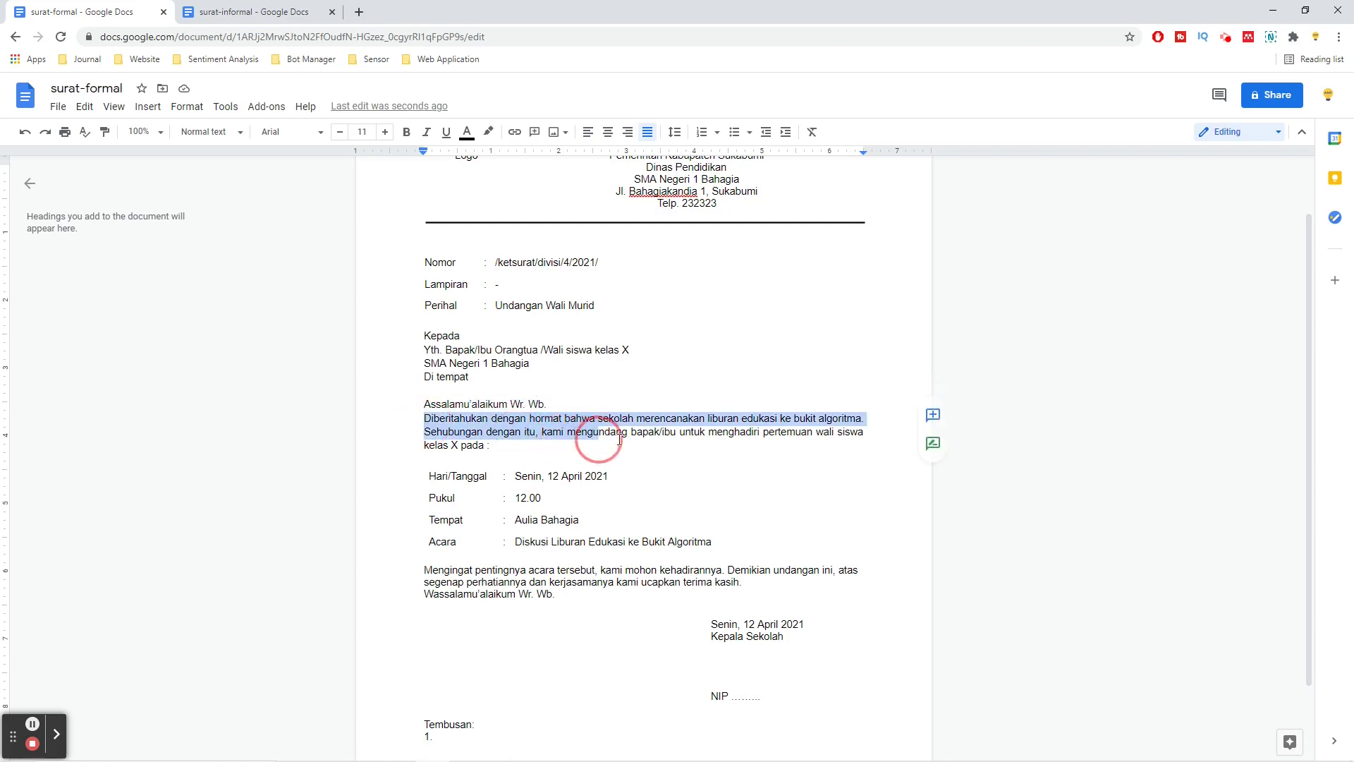
Step: Shift the label column of the event details table slightly inward and relabel the Pukul row as "Waktu"
left_click(428, 476)
left_click_drag(427, 476, 431, 476)
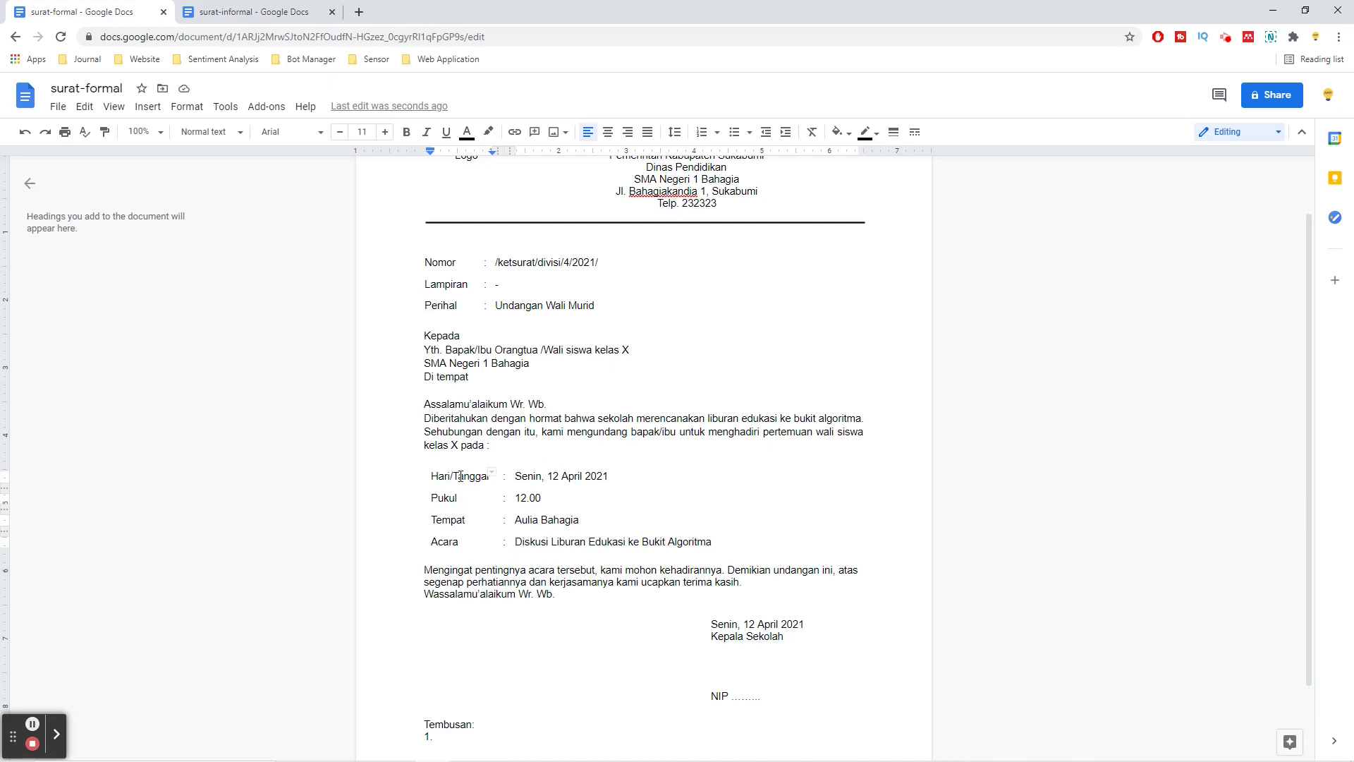
left_click(462, 500)
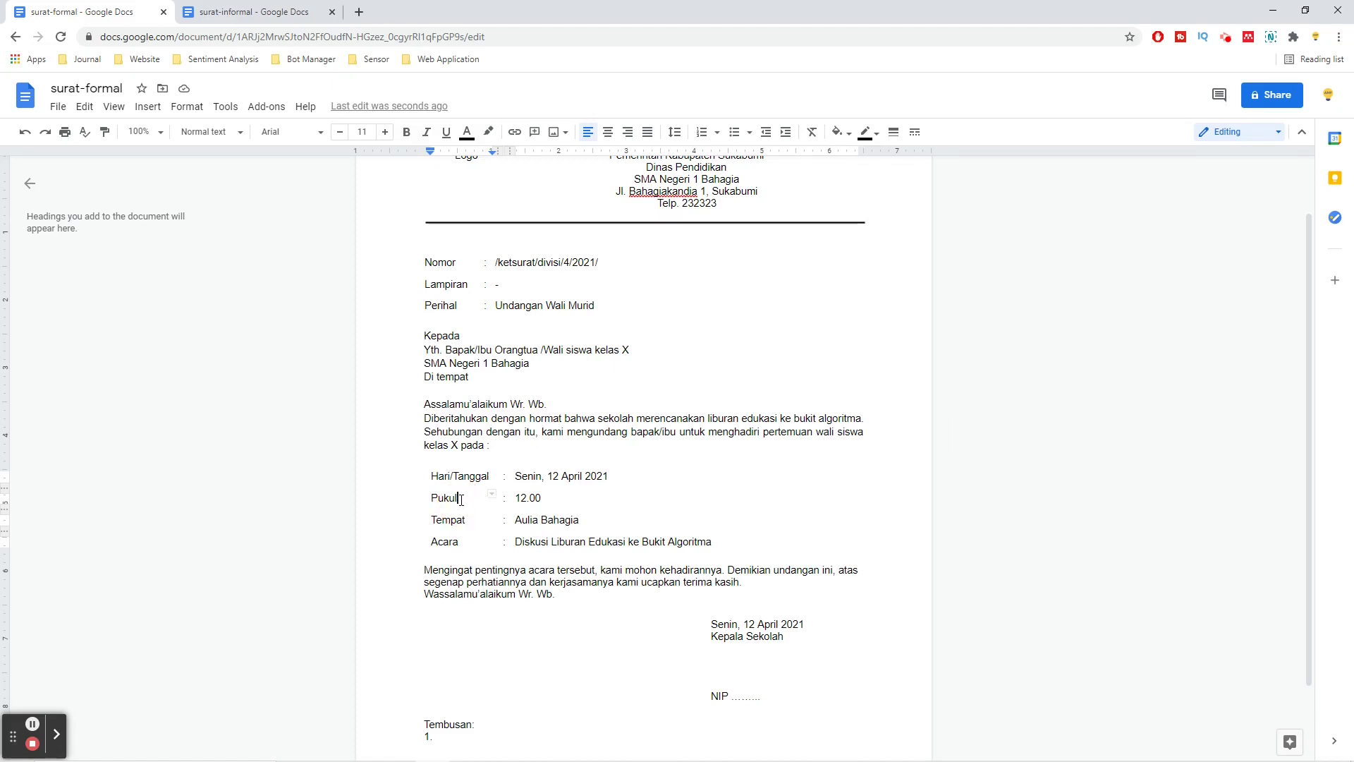
key("BackSpace")
key("BackSpace")
key("BackSpace")
key("BackSpace")
key("BackSpace")
type("Waktu")
left_click(449, 542)
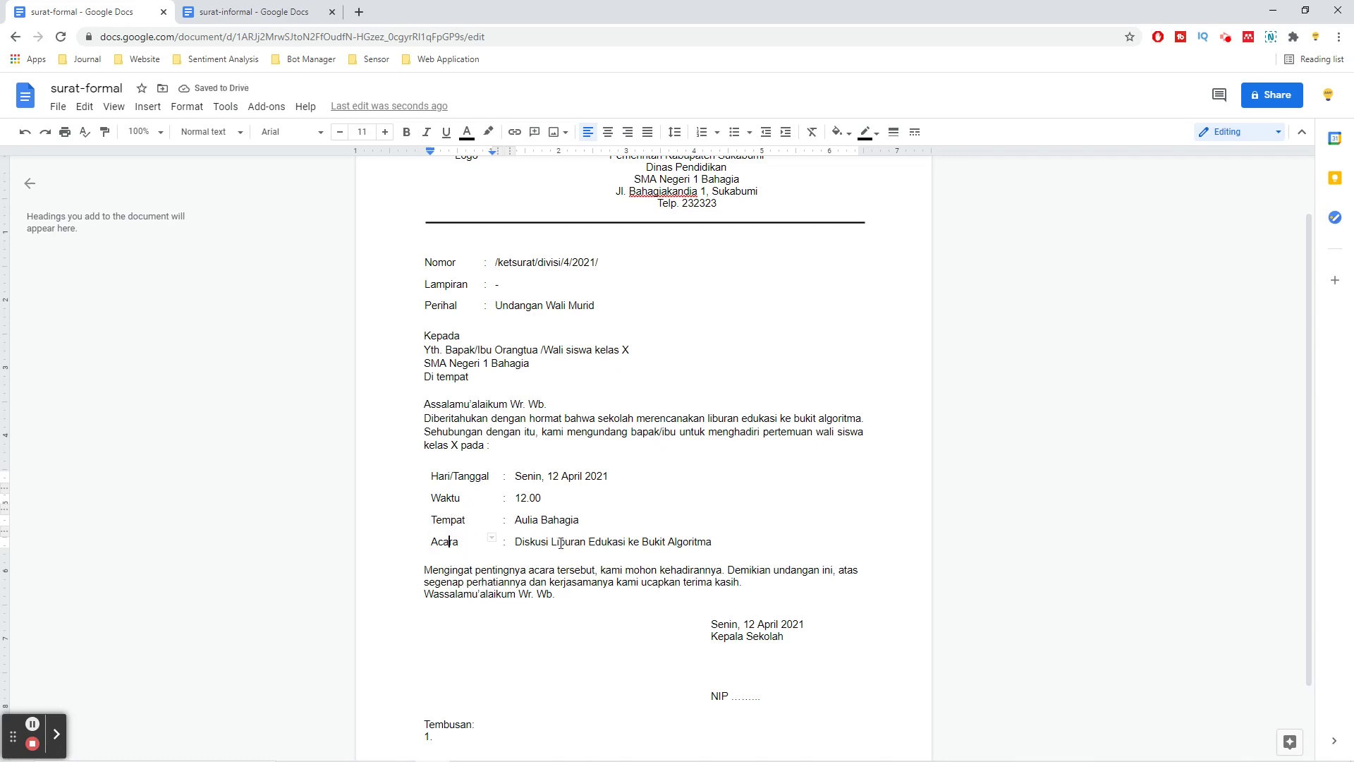
Step: Insert a blank line between the closing paragraph and the Wassalamu'alaikum greeting
left_click(451, 580)
left_click(798, 587)
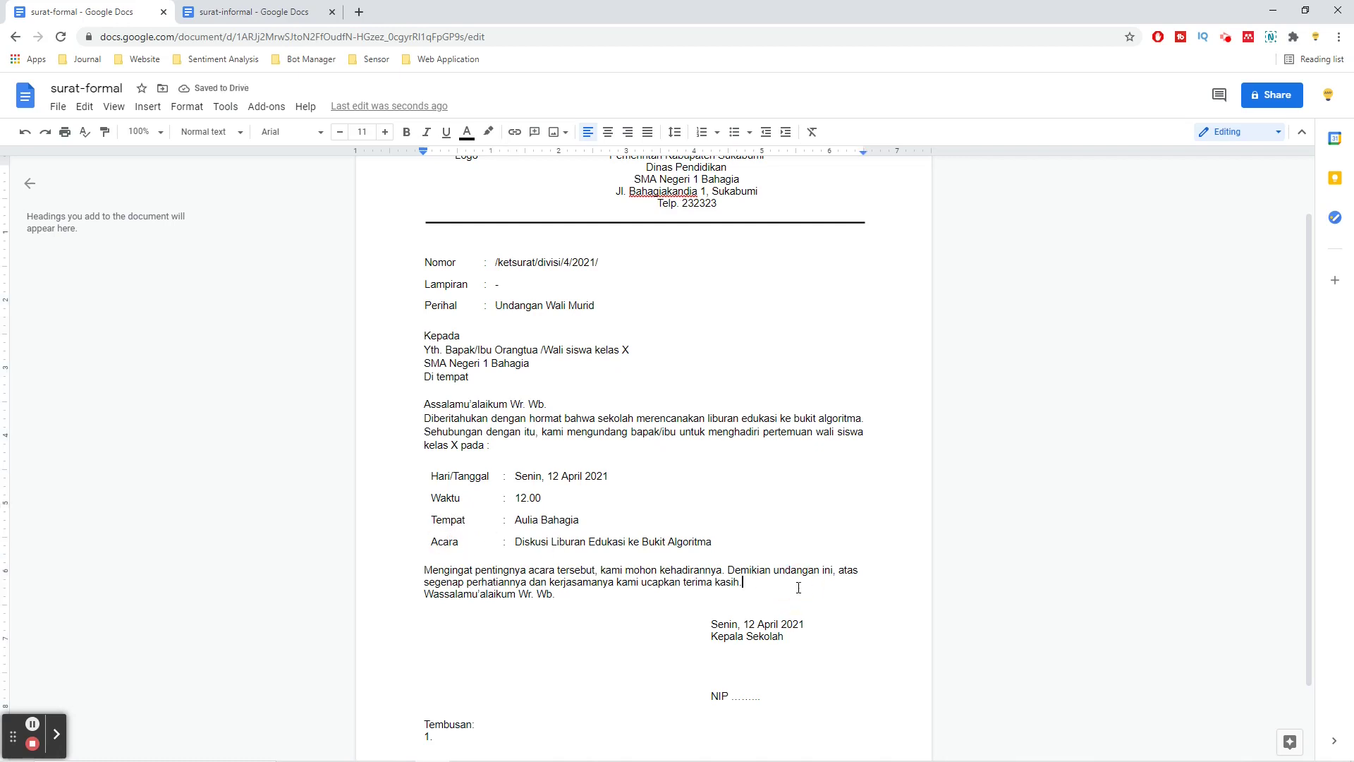
key("Return")
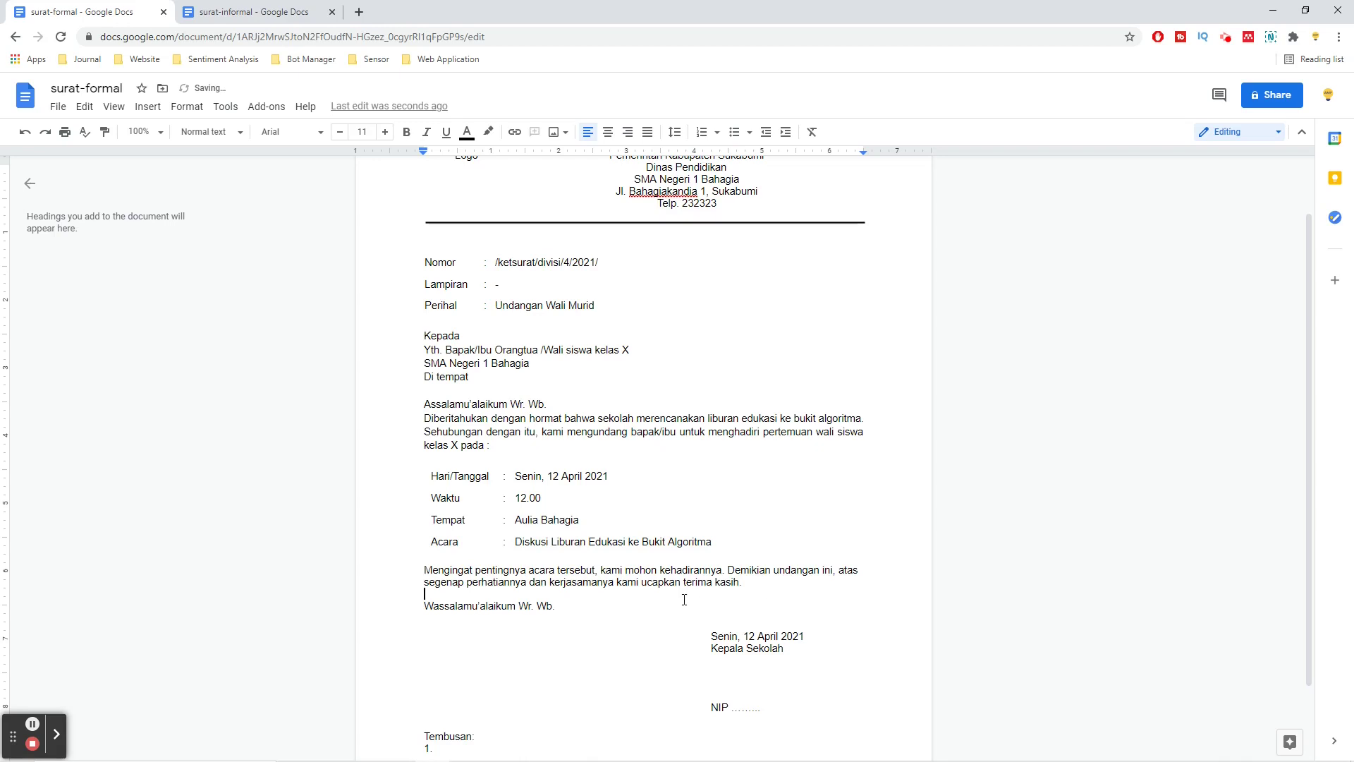
Step: Examine the Tembusan heading and its numbered list beneath the signature block
scroll(684, 599, "down", 1)
double_click(495, 646)
left_click_drag(425, 650, 472, 644)
left_click(445, 658)
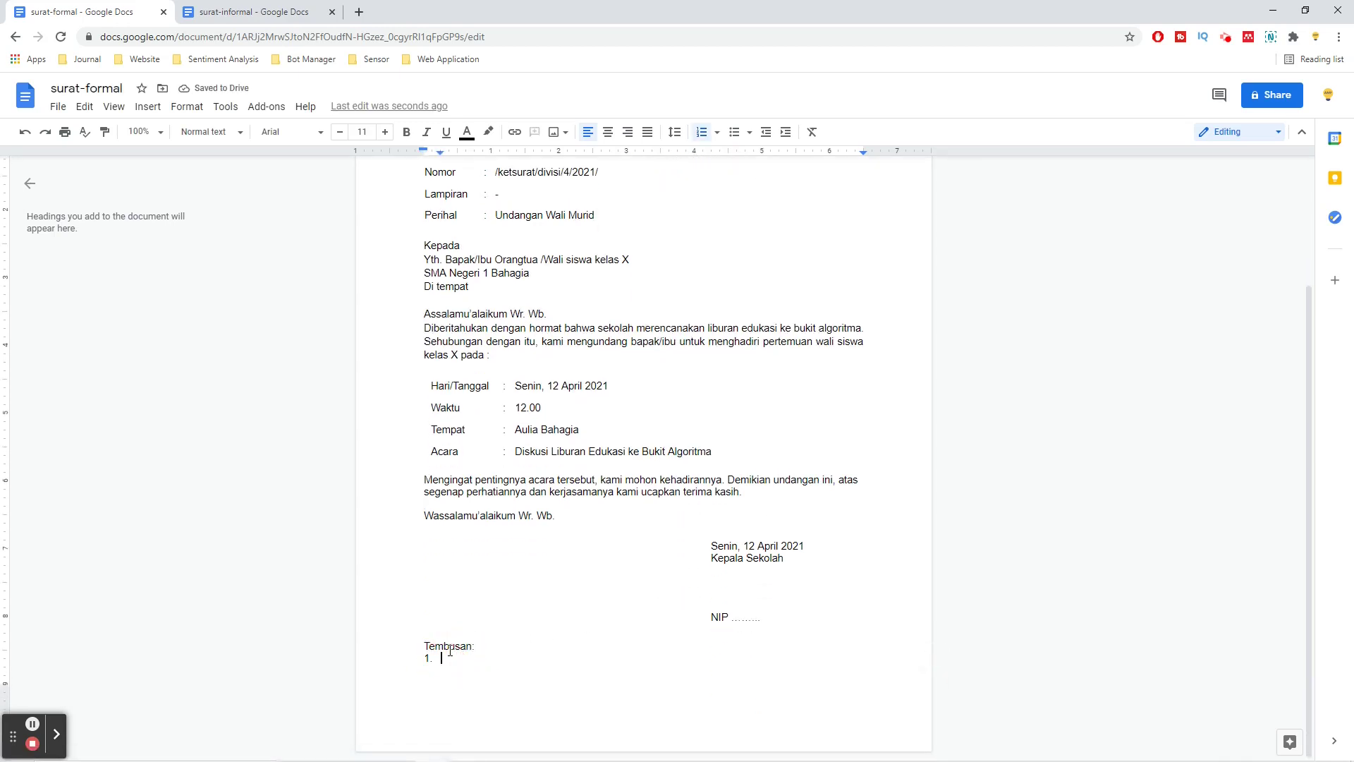
triple_click(427, 650)
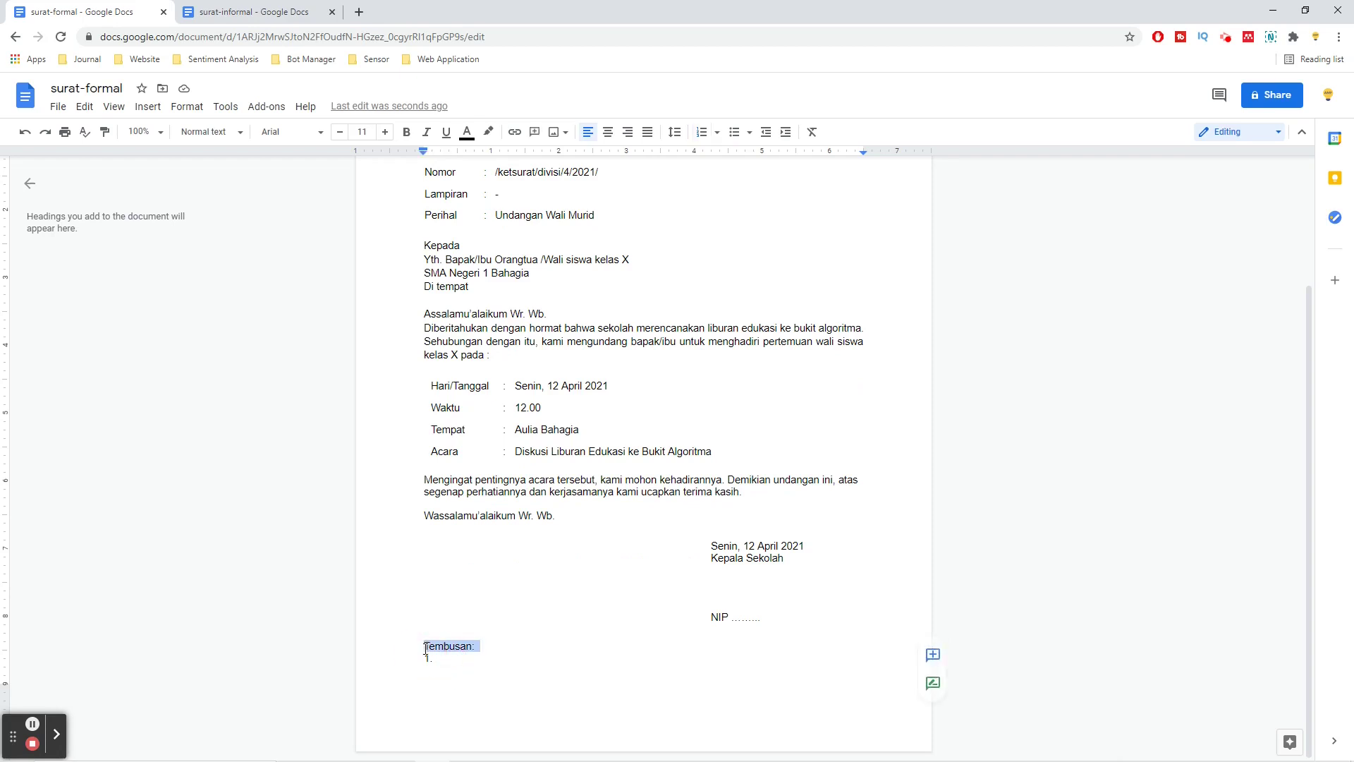
key("Up")
key("Up")
key("Up")
key("Up")
key("Up")
key("Up")
key("Up")
scroll(522, 423, "up", 2)
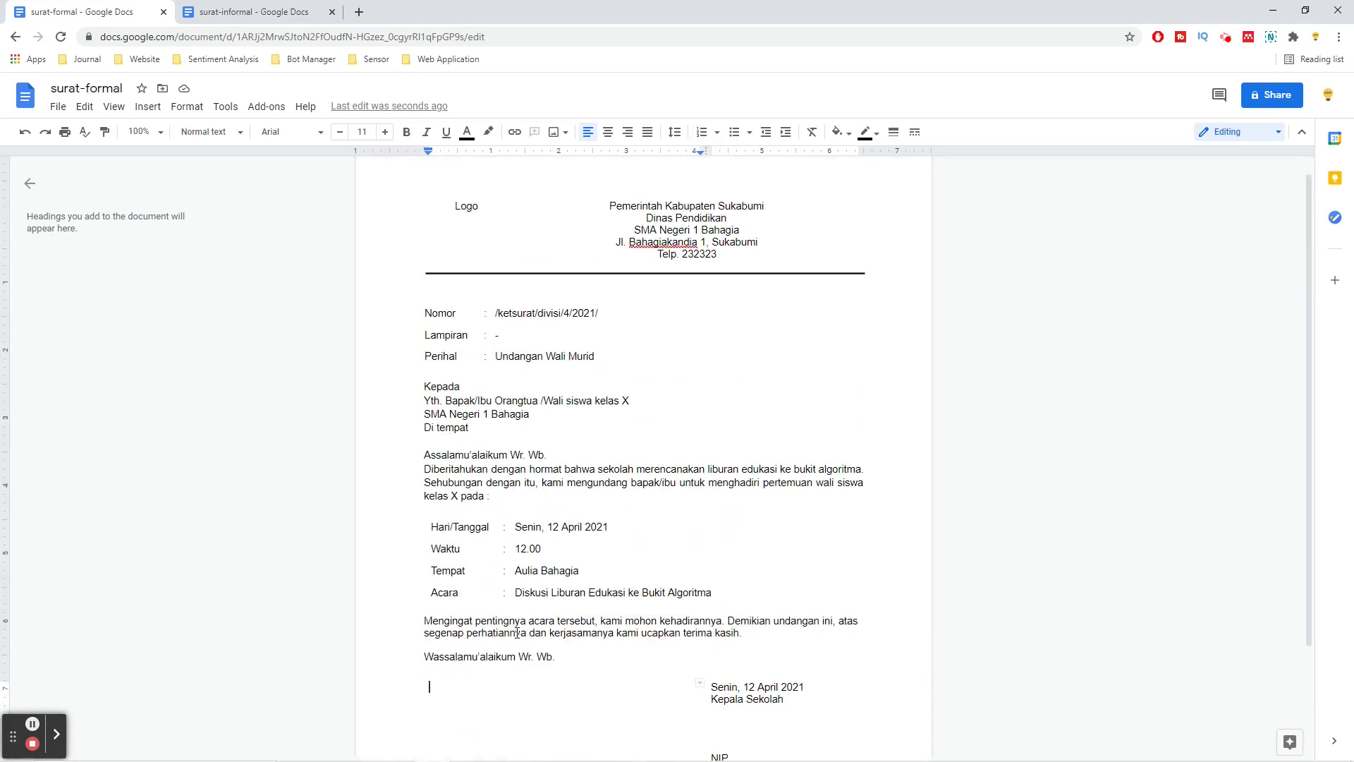
Step: Try indenting the blank line above Nomor and the Hari/Tanggal label, and remove the added spacing
key("ctrl+Home")
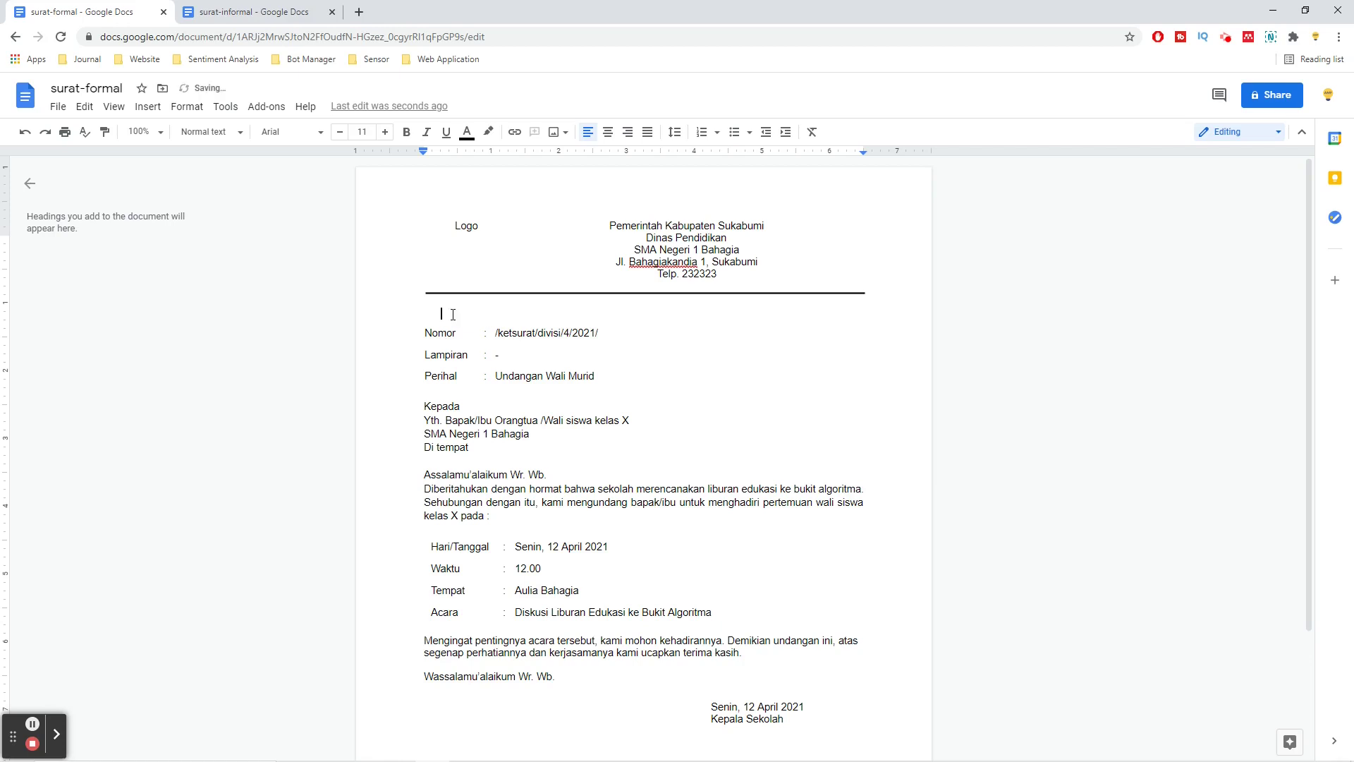
key("BackSpace")
key("BackSpace")
left_click(425, 547)
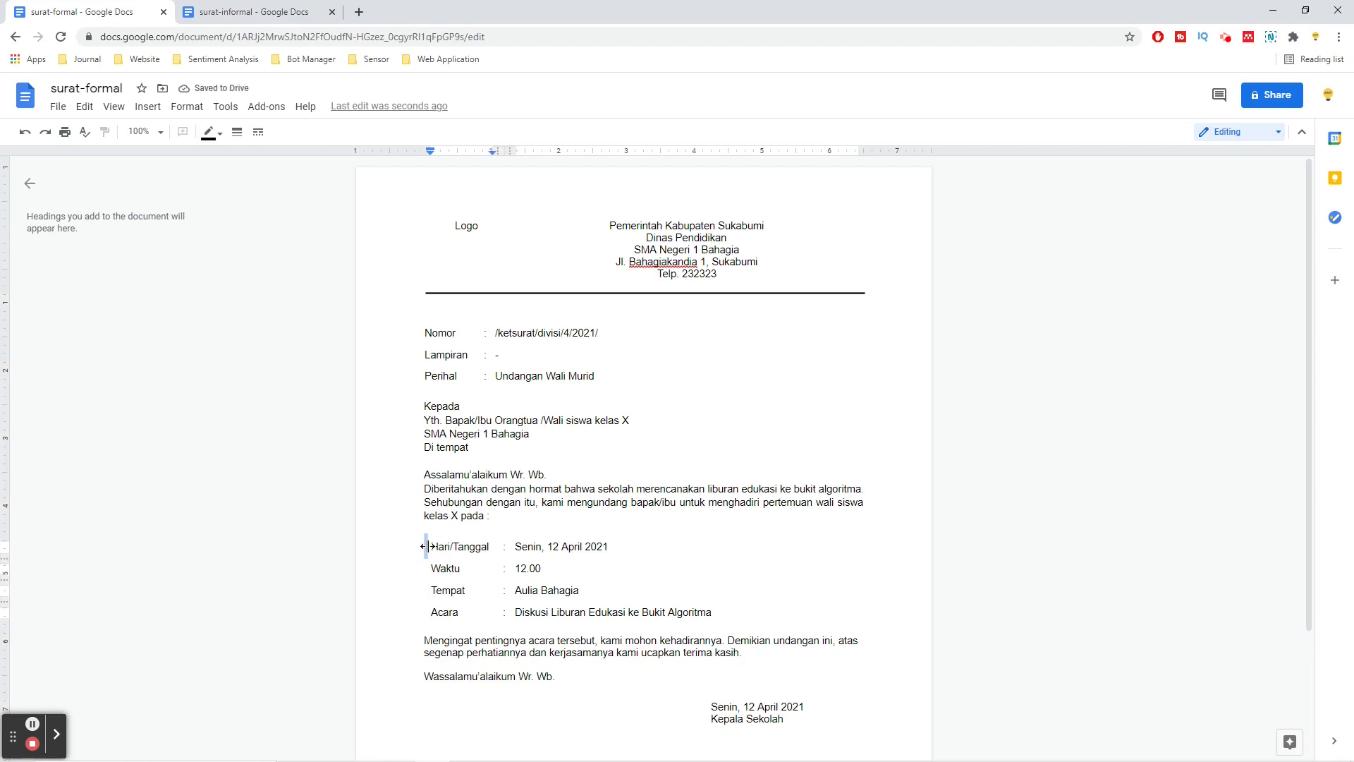
left_click(425, 547)
key("Return")
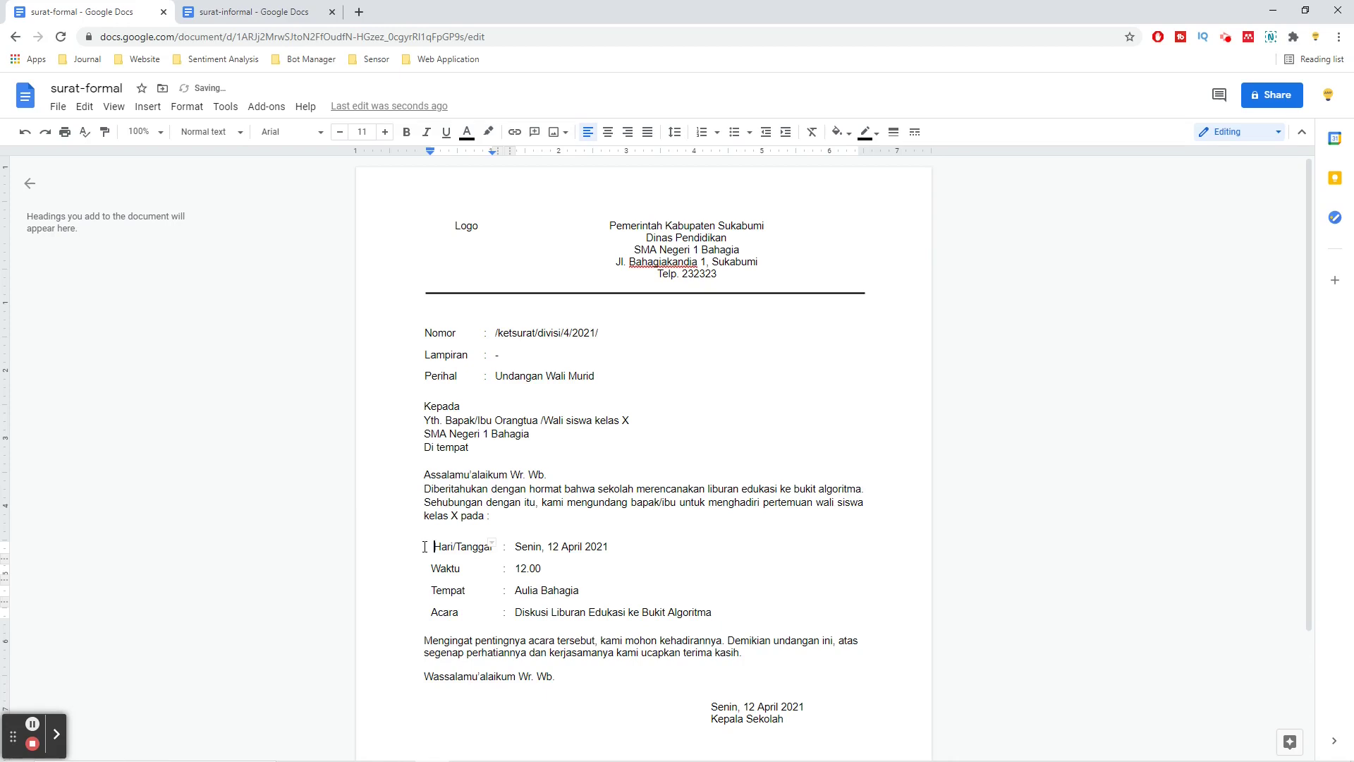
key("BackSpace")
key("BackSpace")
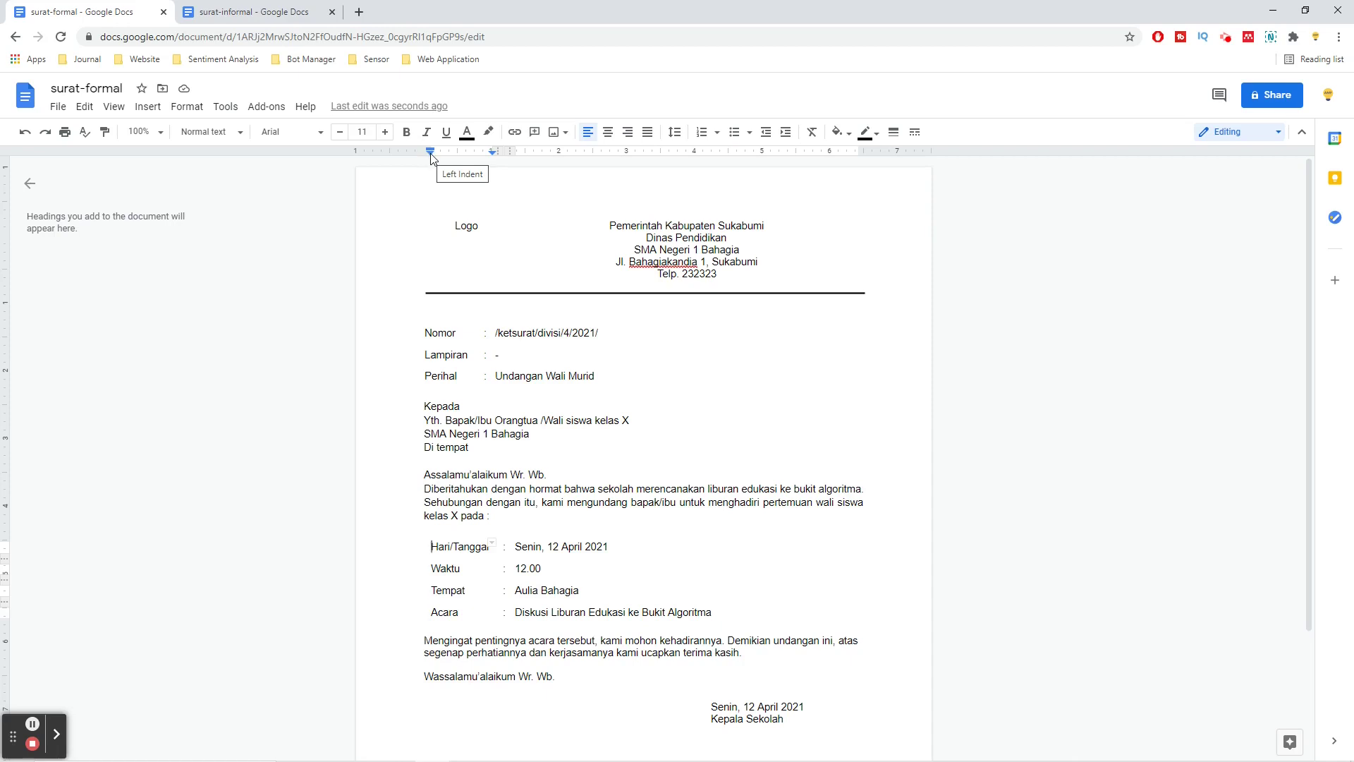
Step: Try increasing the left indent of the Hari/Tanggal and Waktu labels, and restore their original alignment
left_click_drag(431, 157, 474, 168)
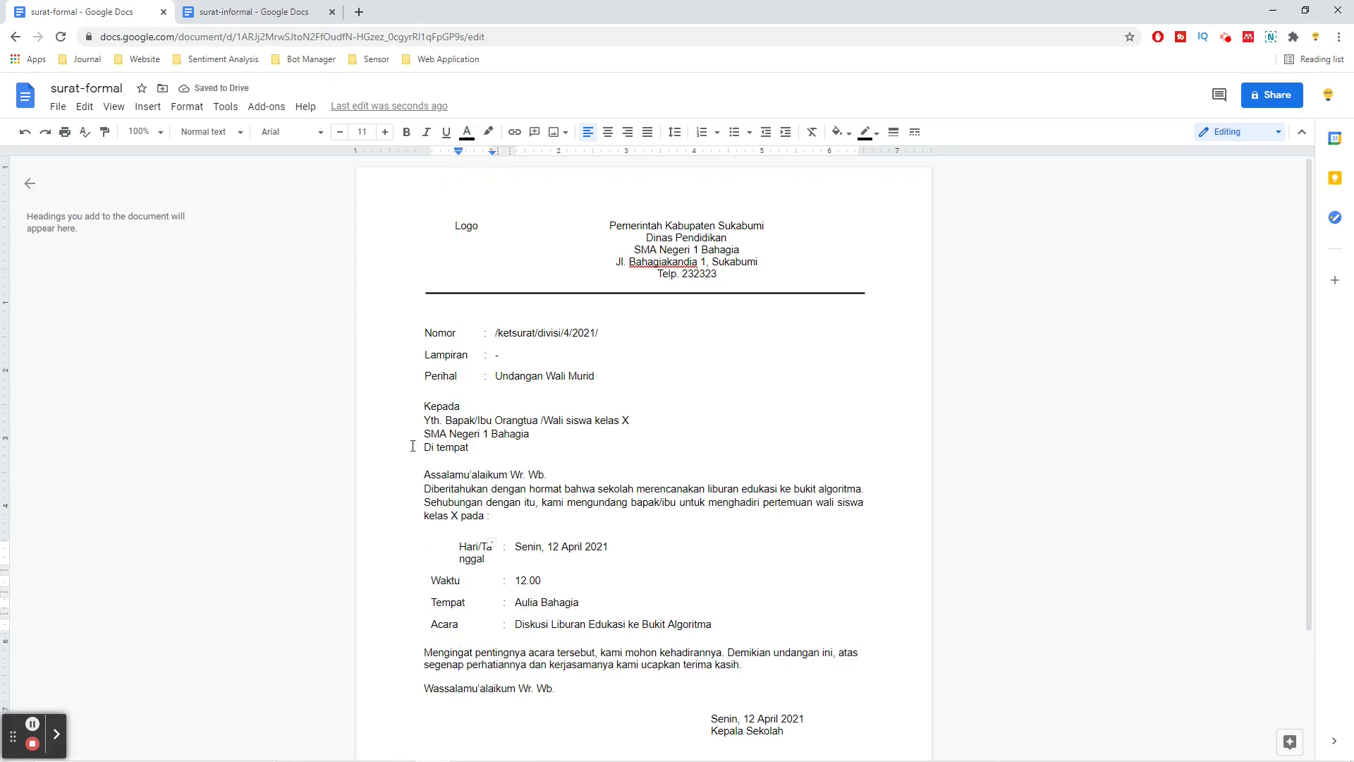
left_click(431, 580)
left_click_drag(433, 162, 467, 168)
left_click(460, 548)
left_click_drag(460, 153, 429, 162)
left_click(458, 569)
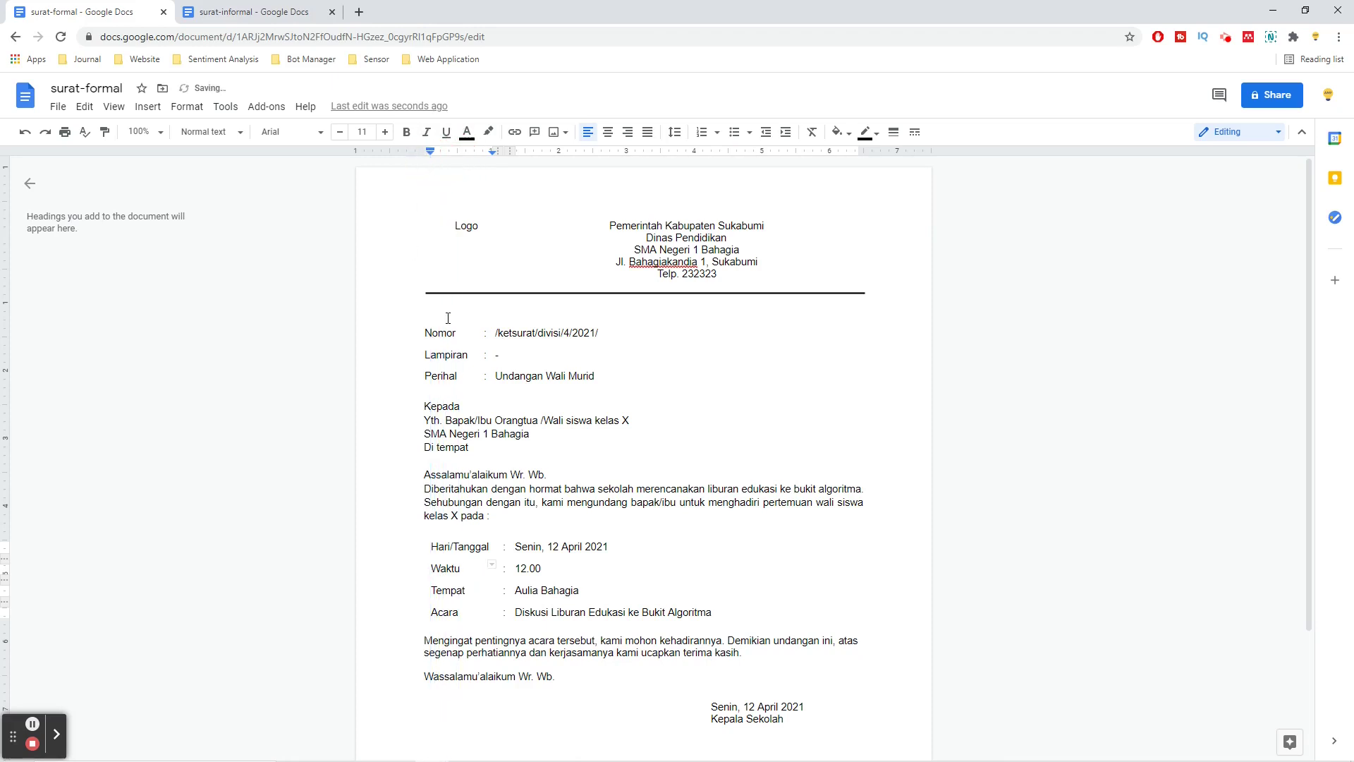
Step: Open the page header and examine the letterhead table holding the logo placeholder and the school's identity lines
left_click(495, 225)
left_click(455, 220)
left_click(578, 258)
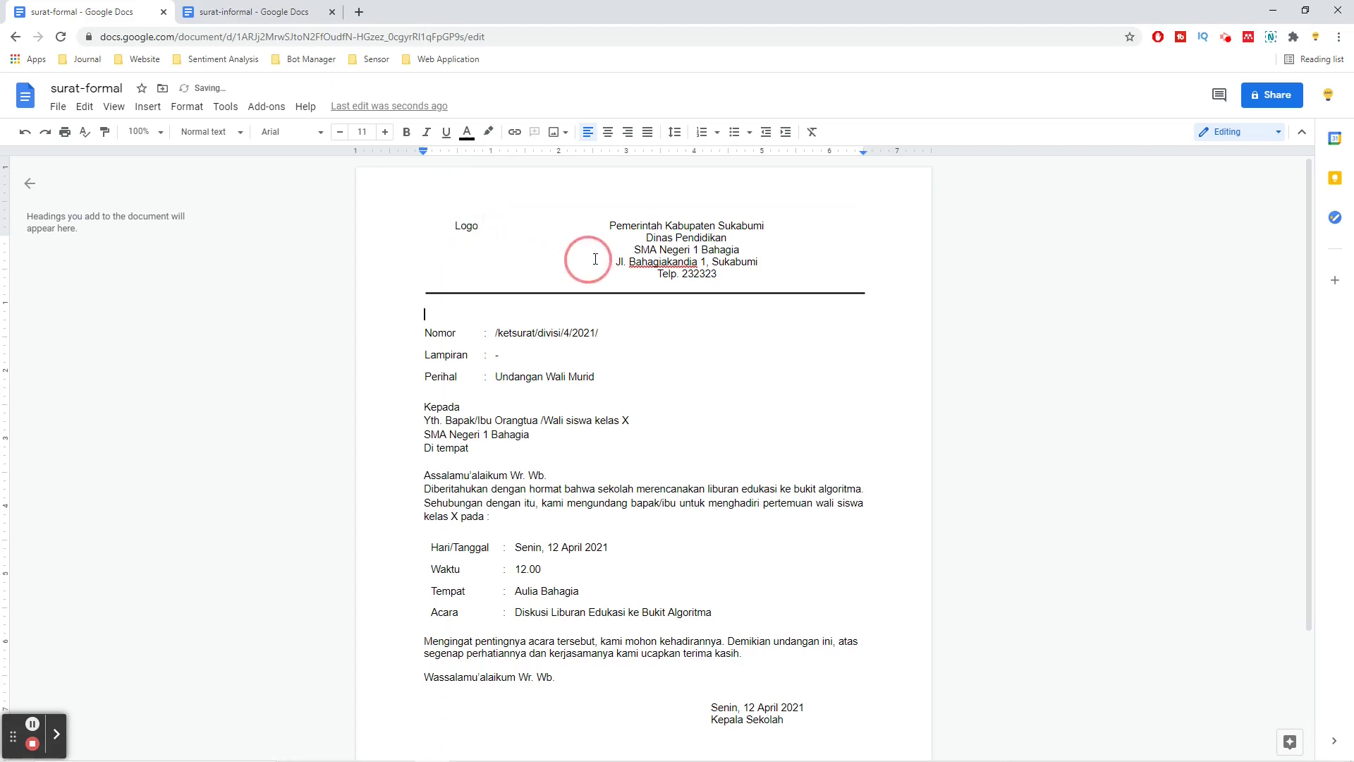
left_click(721, 271)
left_click(464, 231)
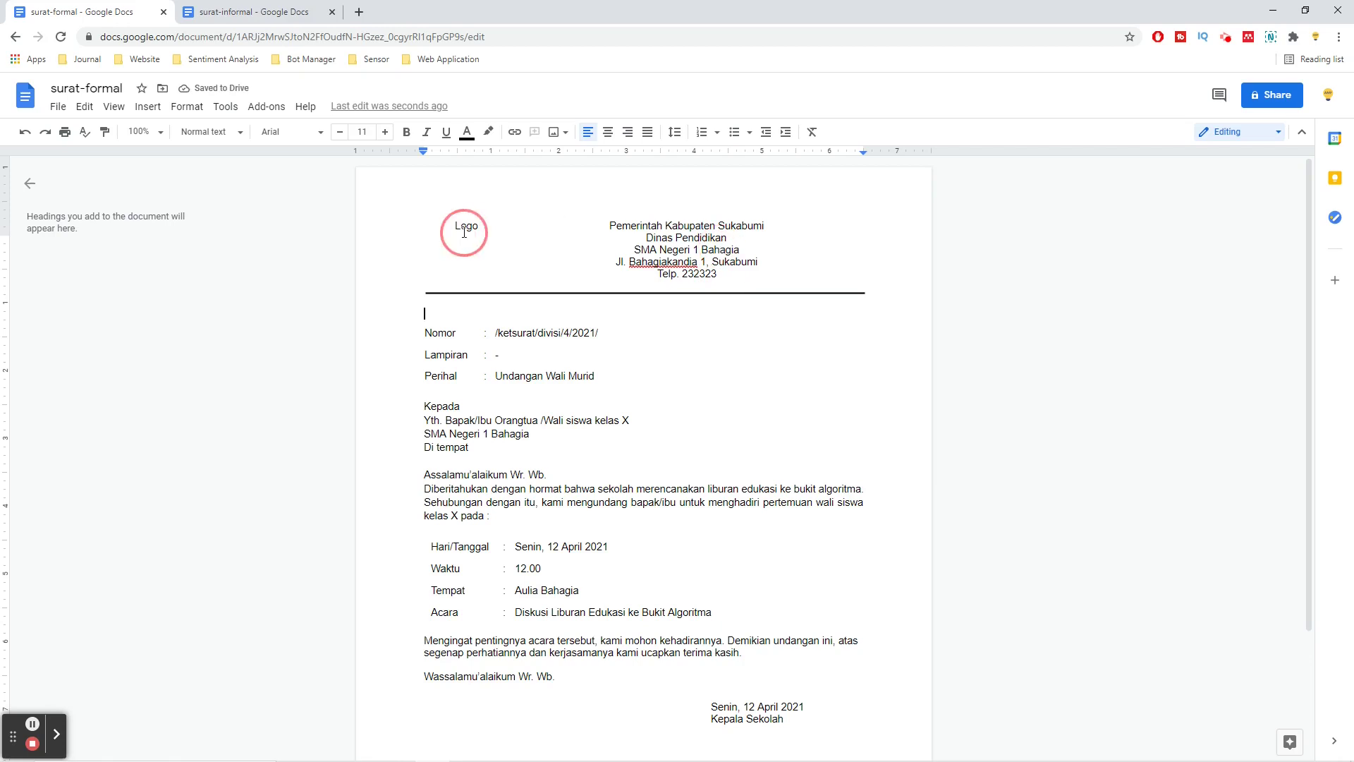
left_click(457, 225)
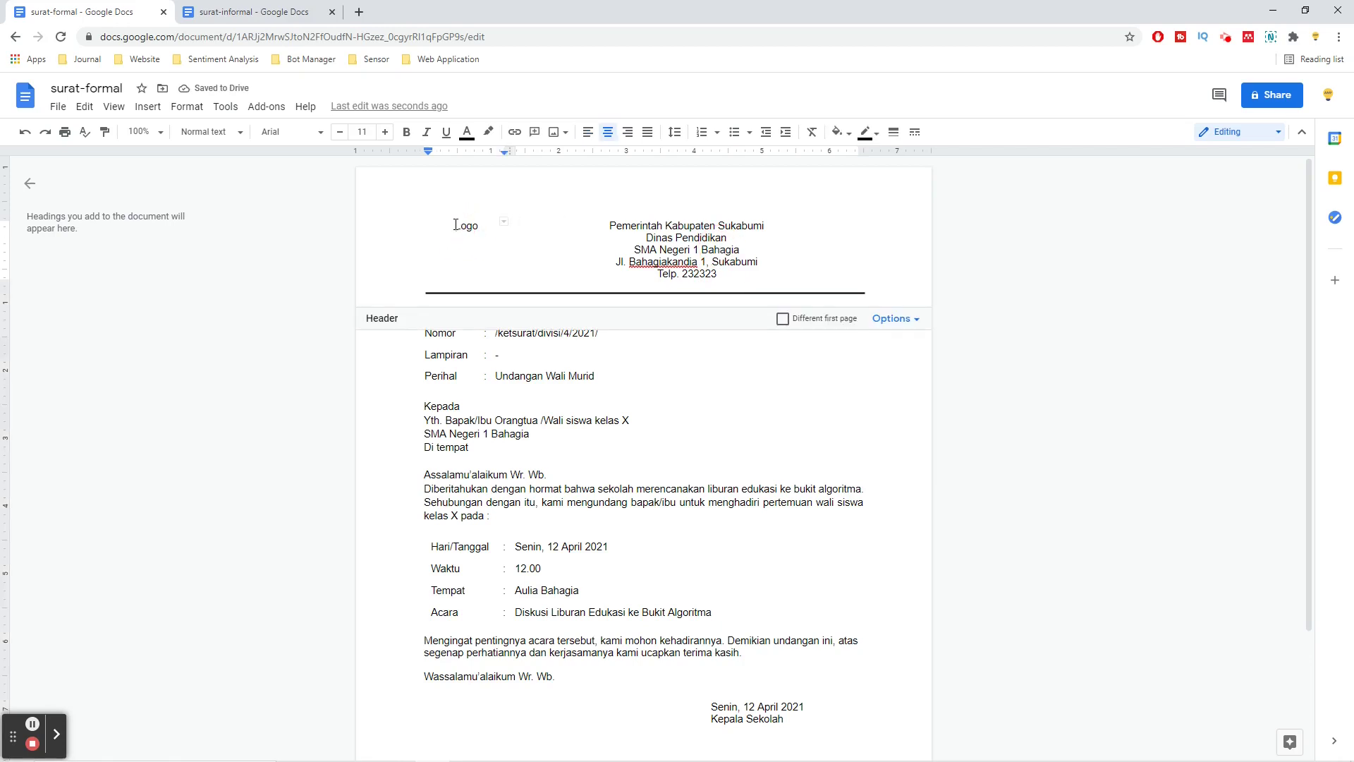
key("ctrl+a")
key("shift+Up")
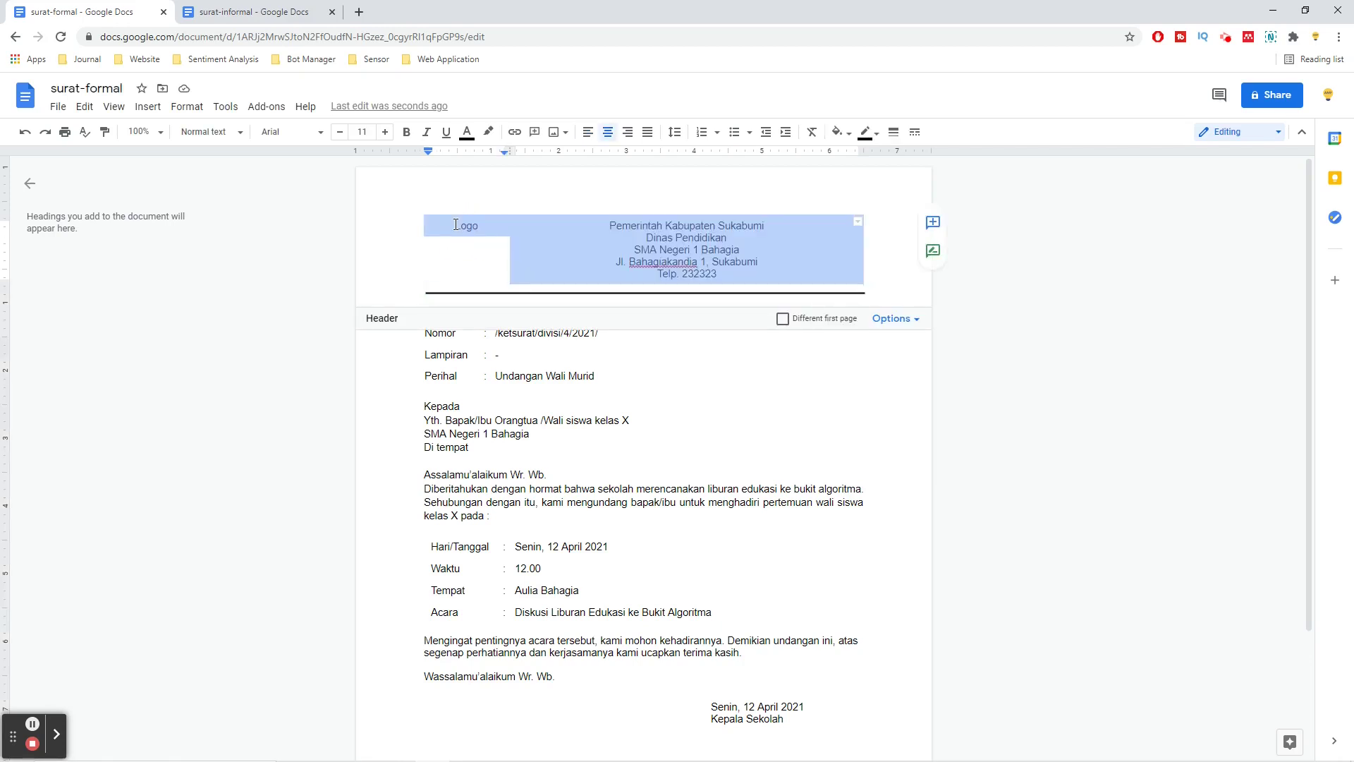
key("shift+Down")
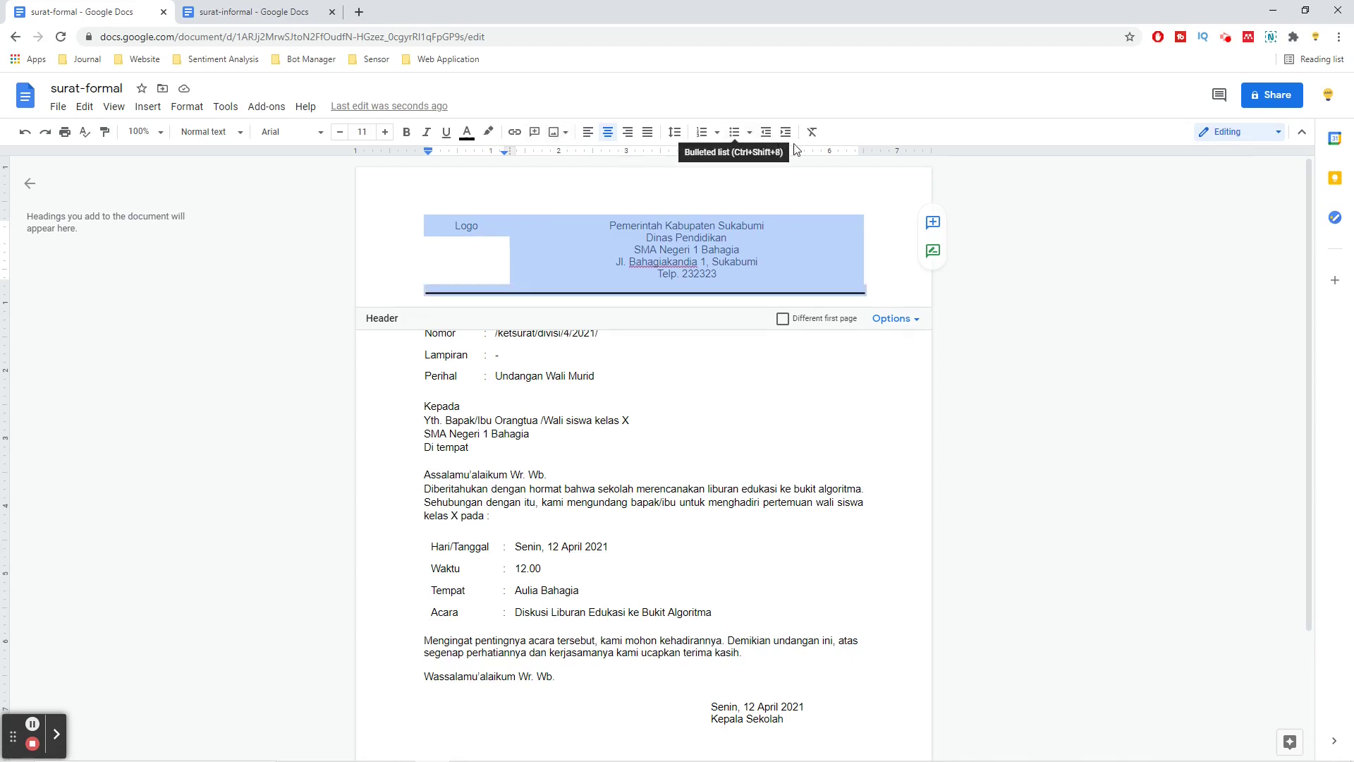
left_click(562, 228)
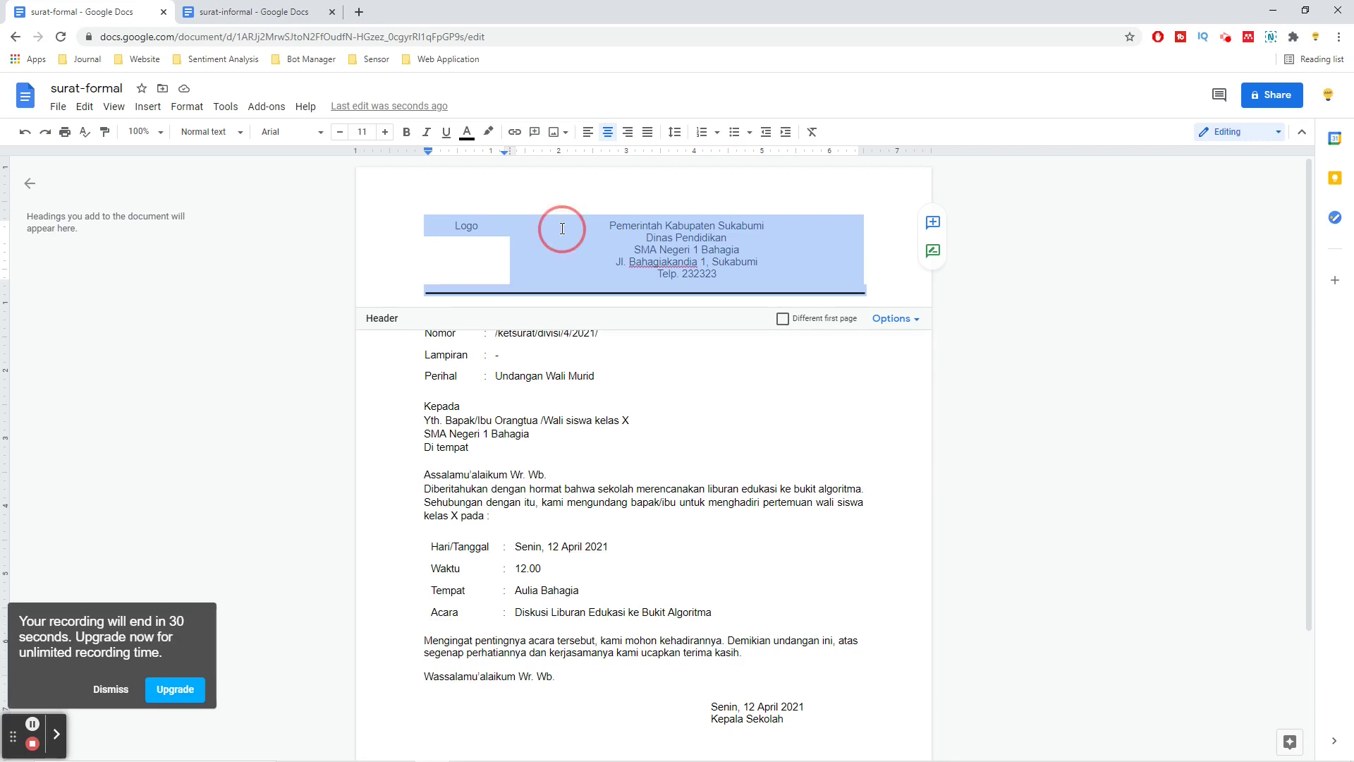
left_click(122, 690)
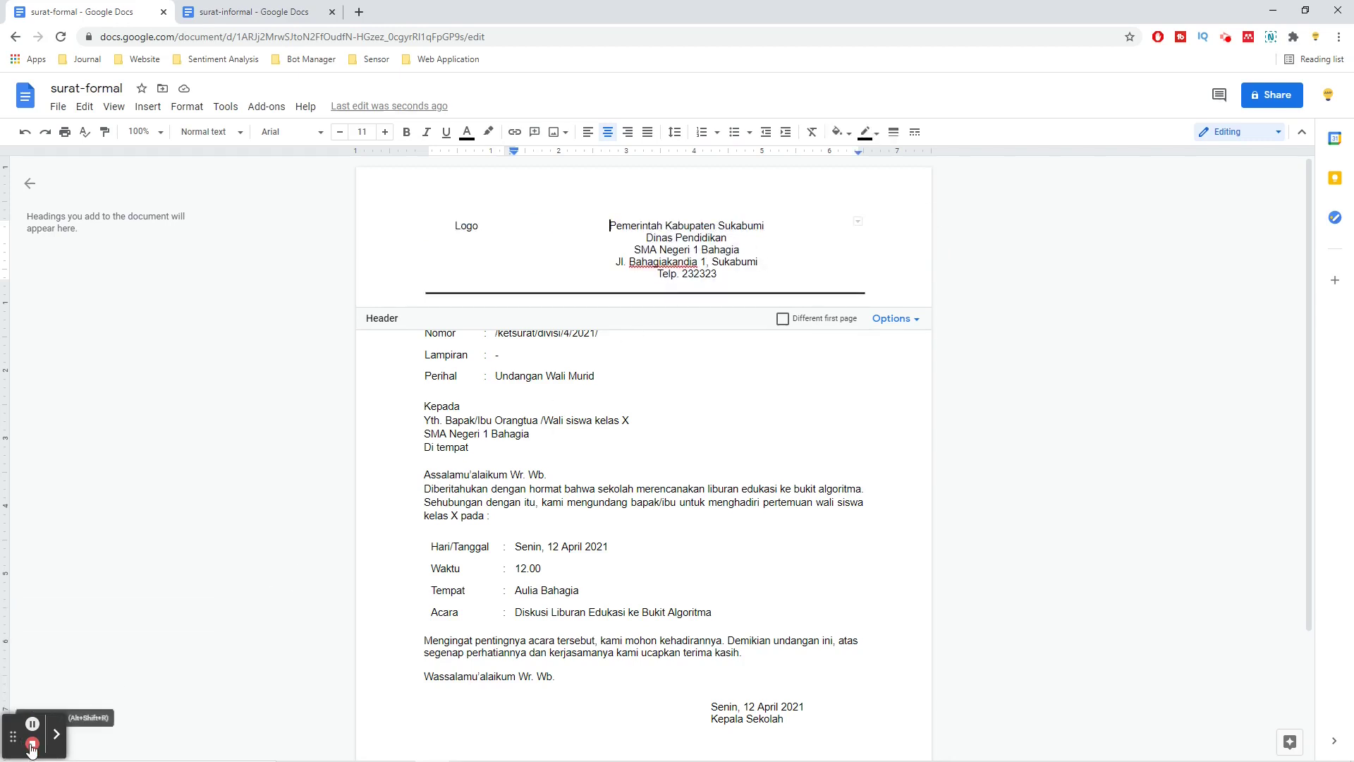
left_click(32, 743)
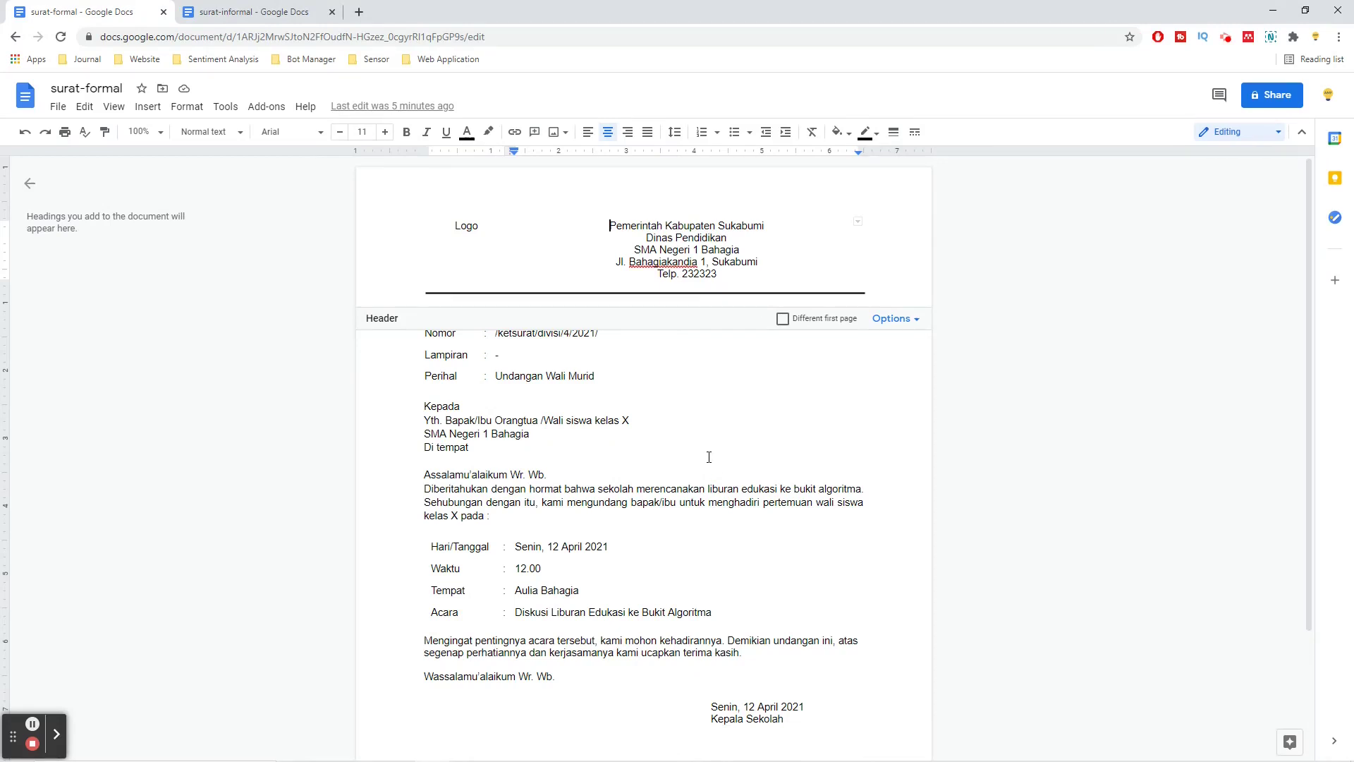
left_click(650, 378)
scroll(645, 372, "down", 3)
scroll(645, 367, "up", 3)
key("ctrl+Home")
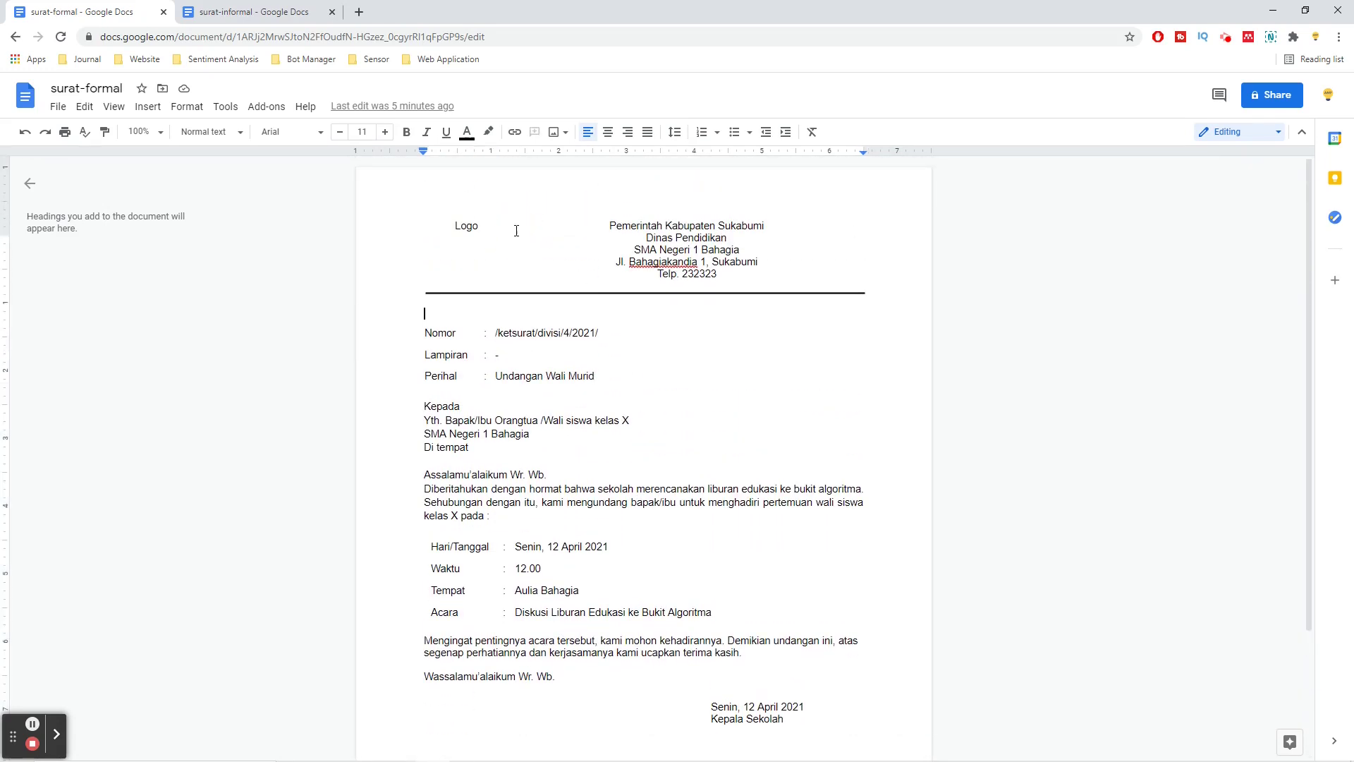
Step: Give both cells of the letterhead table in the page header 0.75pt borders
double_click(457, 225)
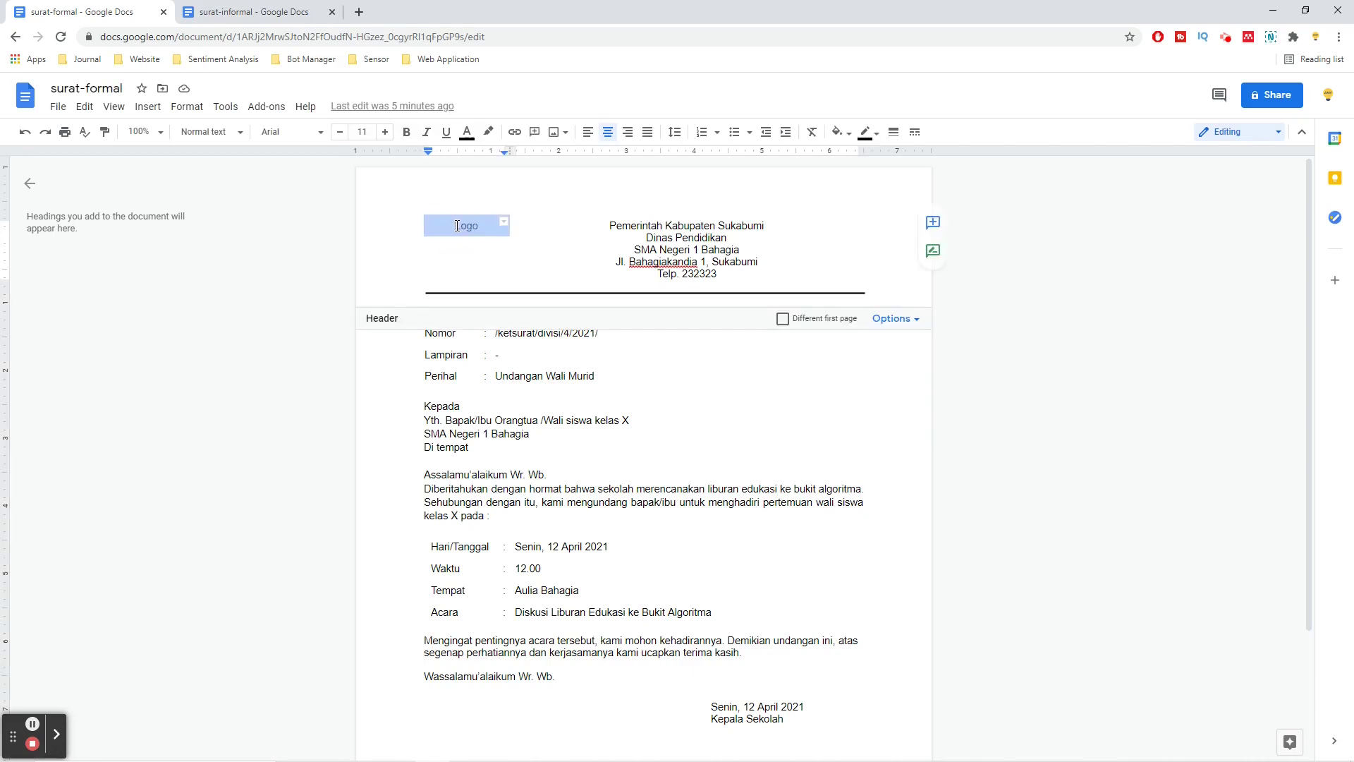
left_click(504, 222)
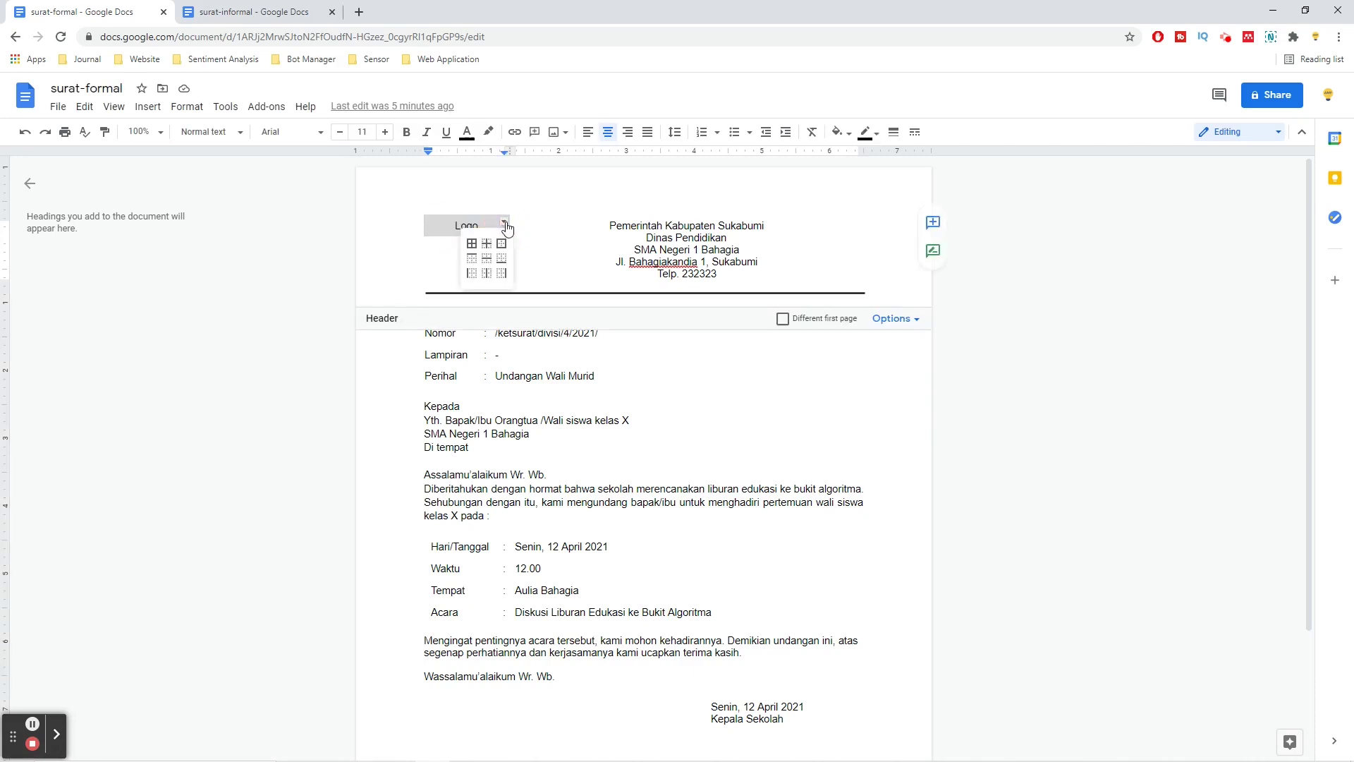
left_click(471, 243)
left_click(478, 224)
left_click(460, 226)
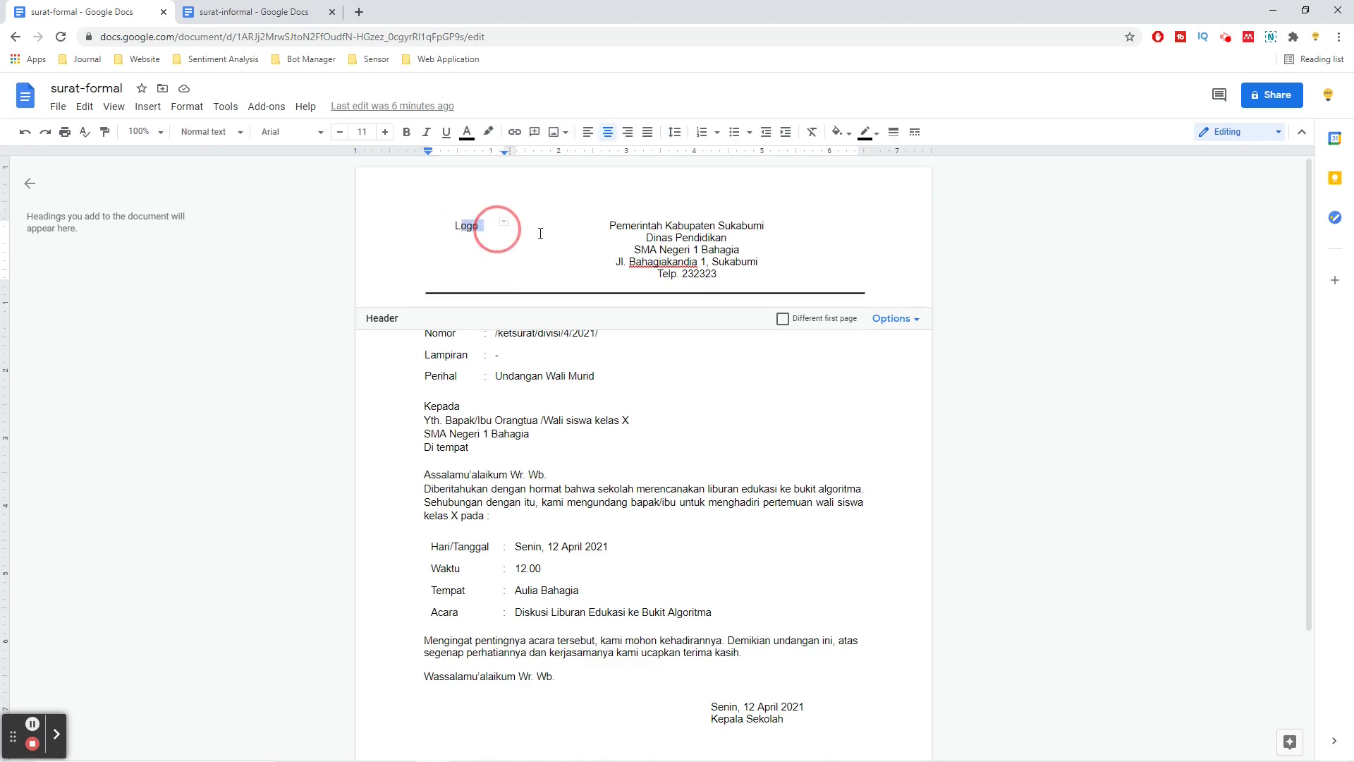
left_click_drag(460, 225, 553, 236)
left_click(877, 137)
left_click(893, 132)
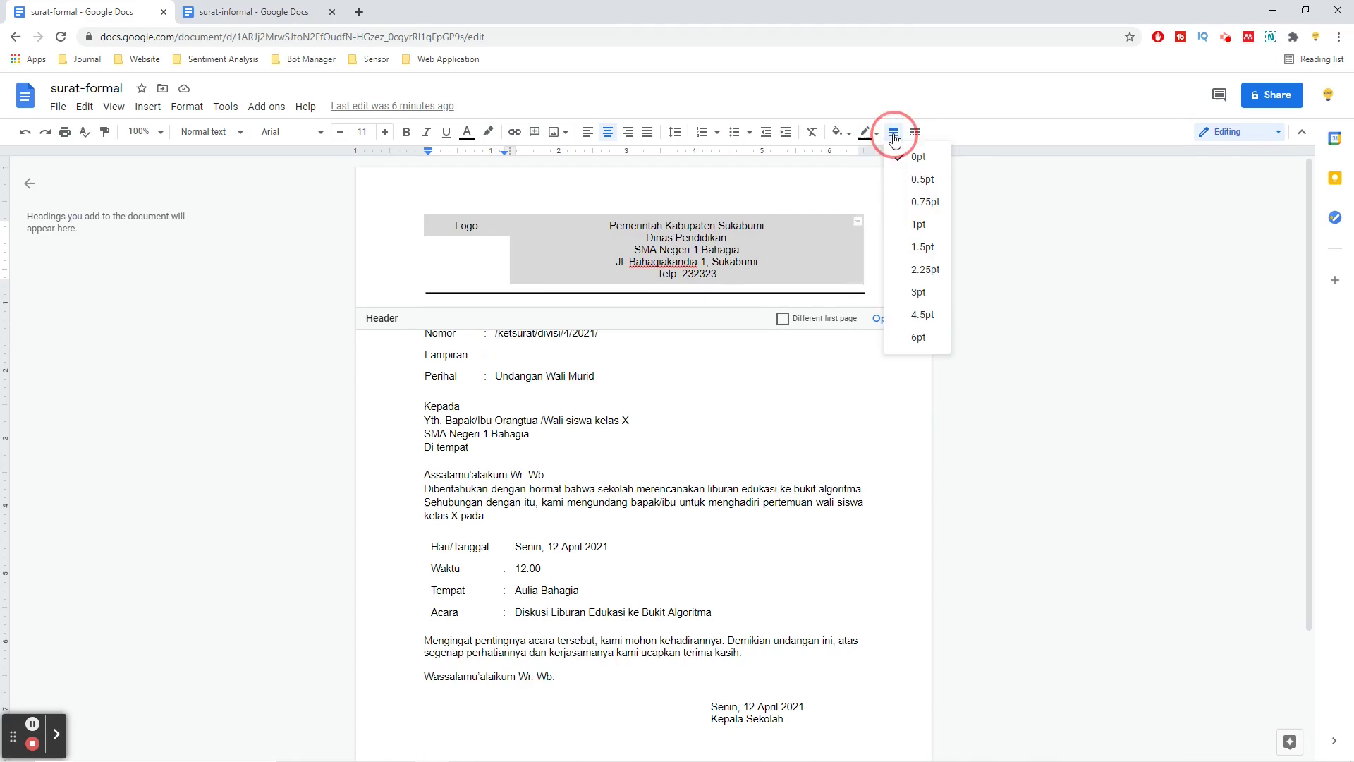
left_click(917, 203)
left_click(755, 240)
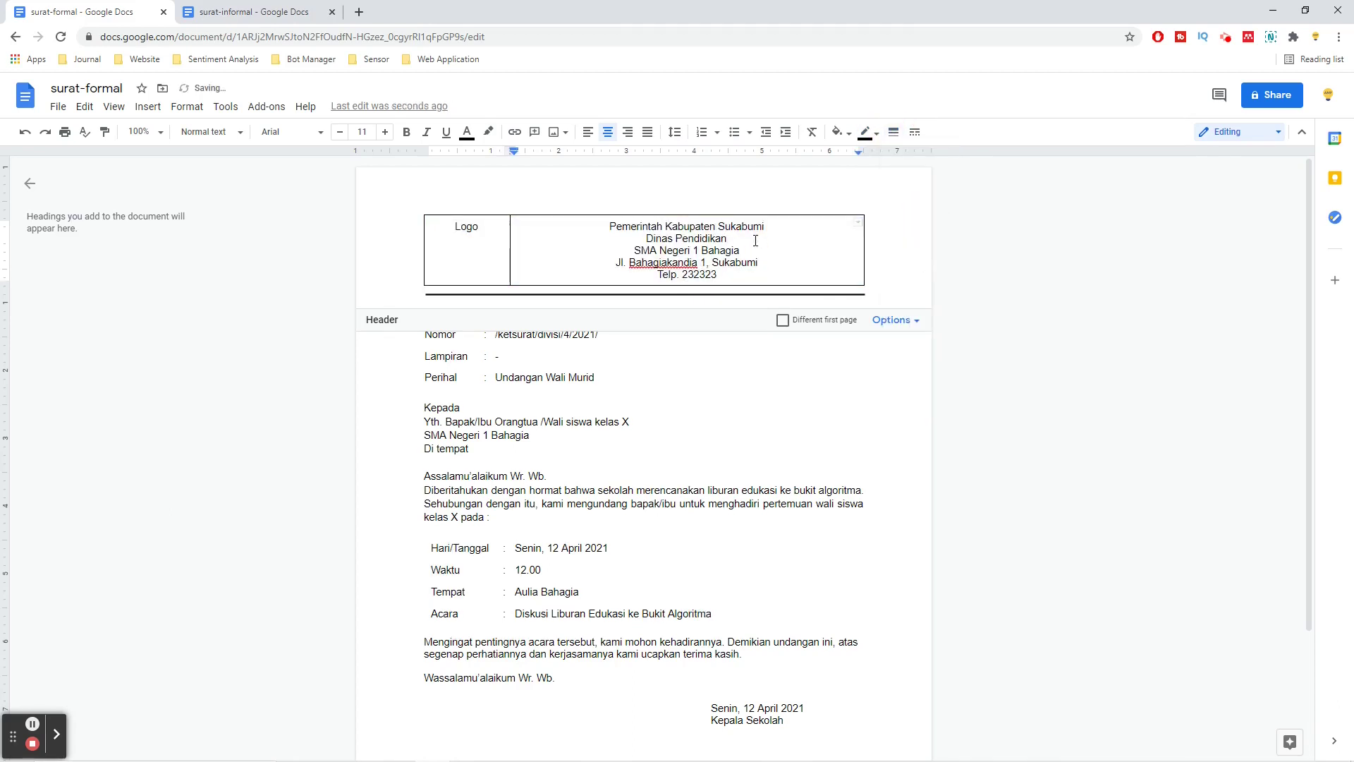
left_click(754, 273)
mouse_move(510, 244)
left_mouse_down()
mouse_move(553, 244)
mouse_move(509, 254)
left_mouse_up()
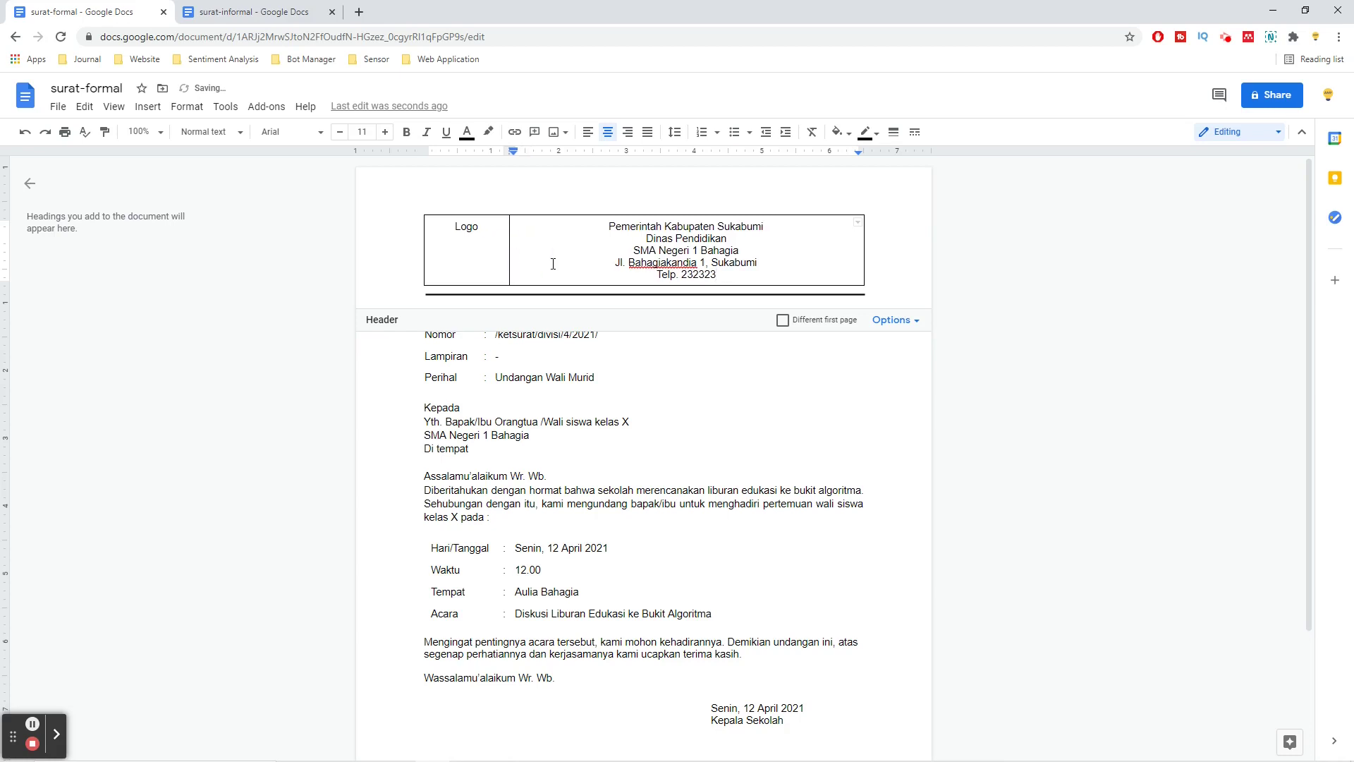
left_click(587, 374)
double_click(588, 375)
left_click(485, 255)
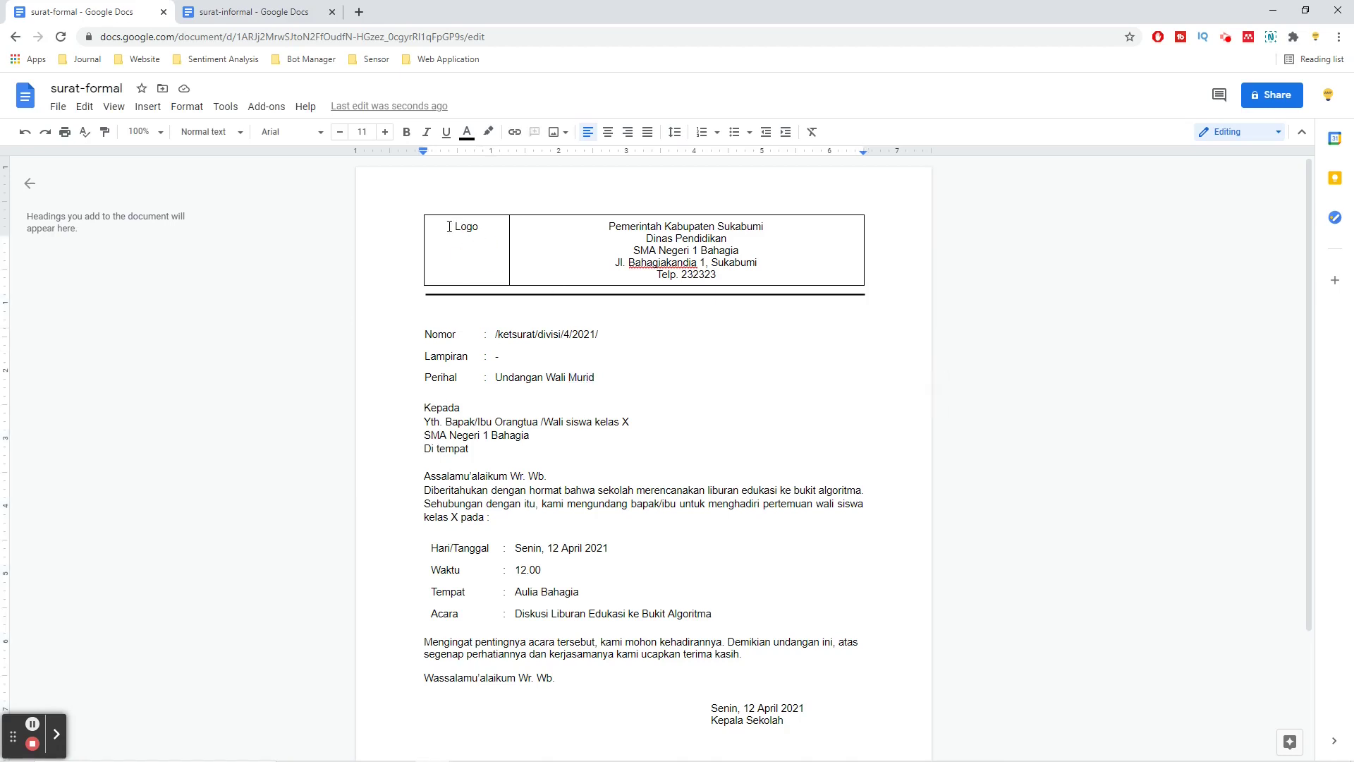
Step: Hide the borders of both cells in the header's letterhead table by setting the border width to 0pt
left_click(505, 237)
left_click(484, 236)
left_click_drag(459, 224, 674, 229)
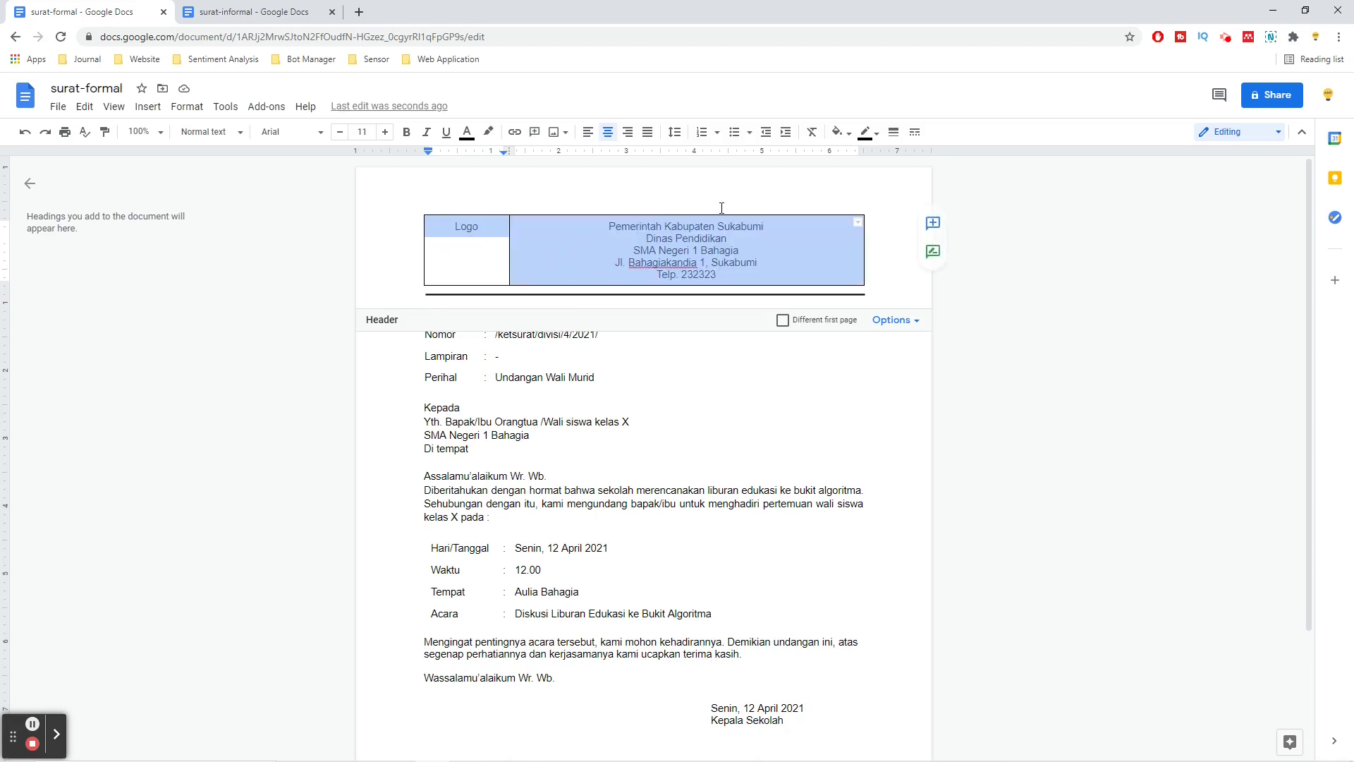
left_click(873, 132)
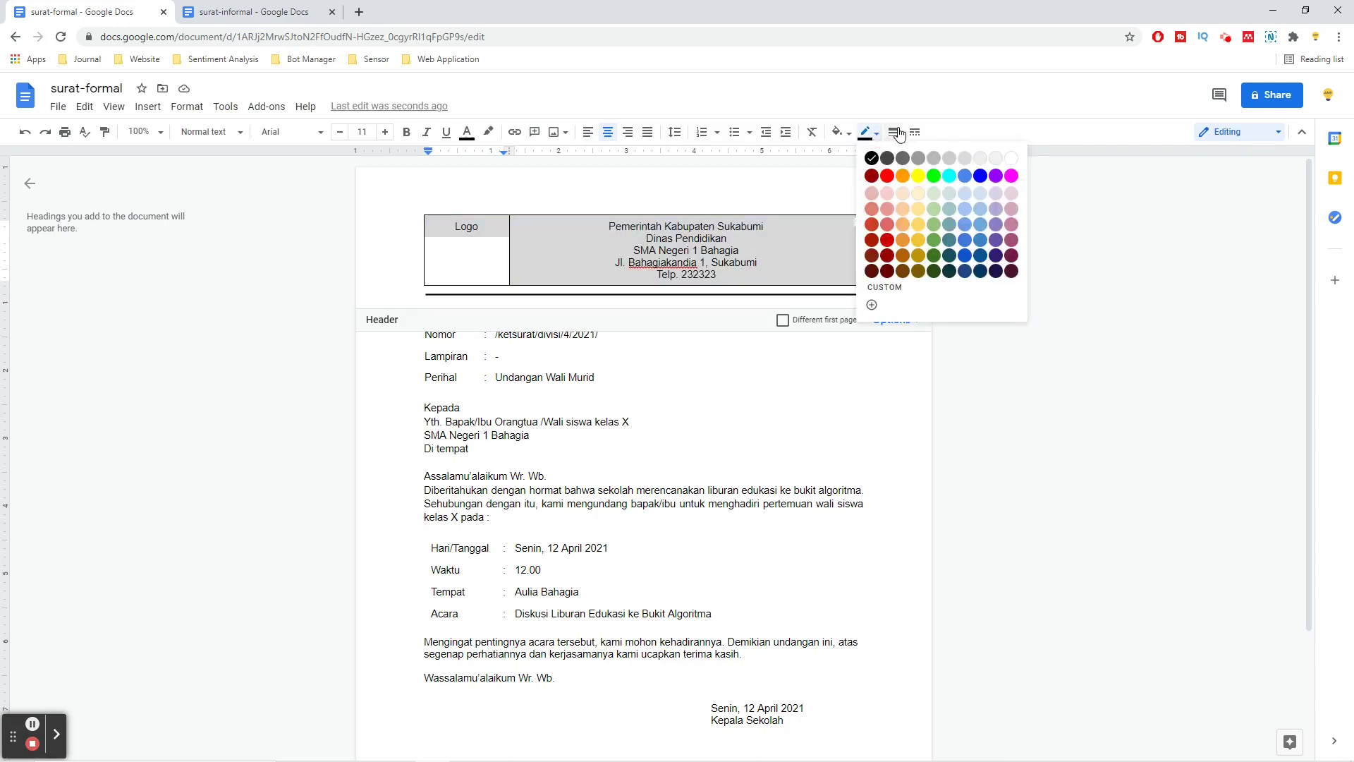
left_click(897, 132)
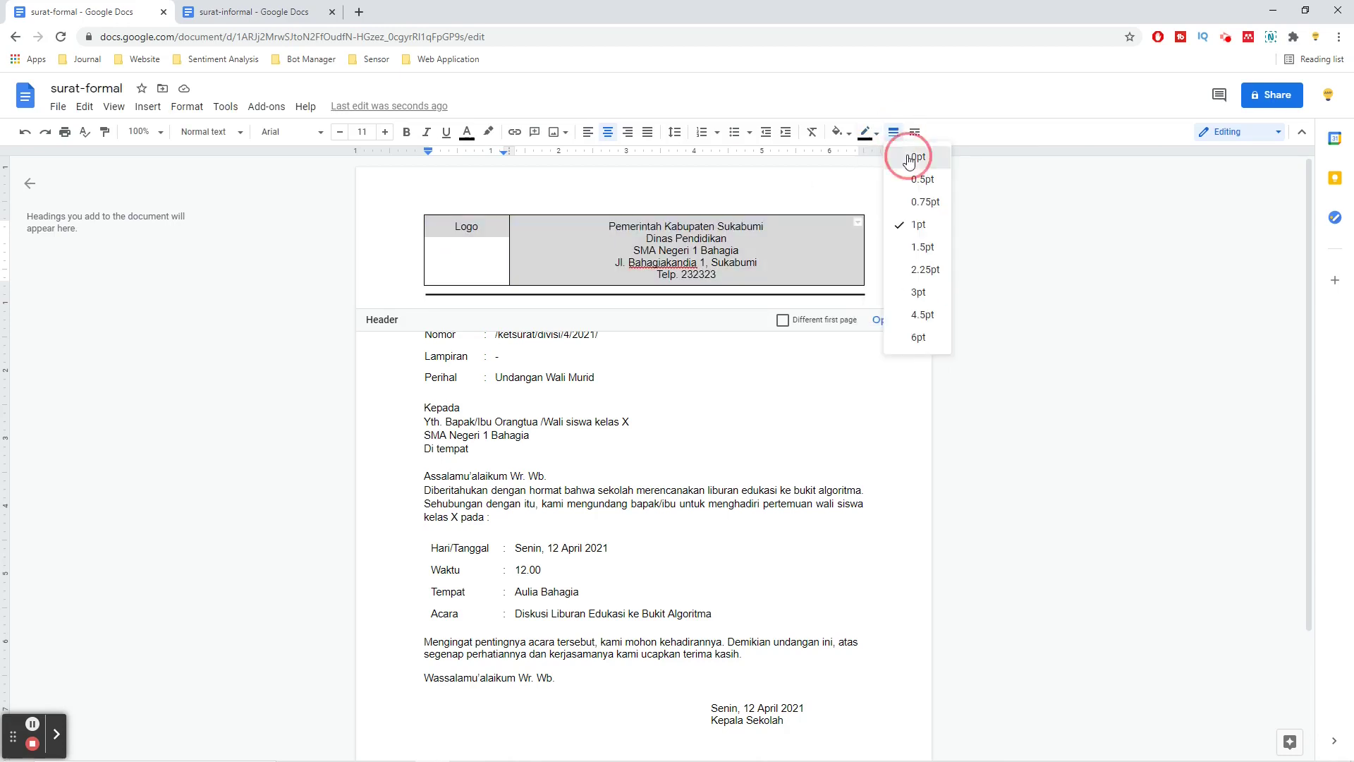
left_click(916, 156)
left_click(758, 247)
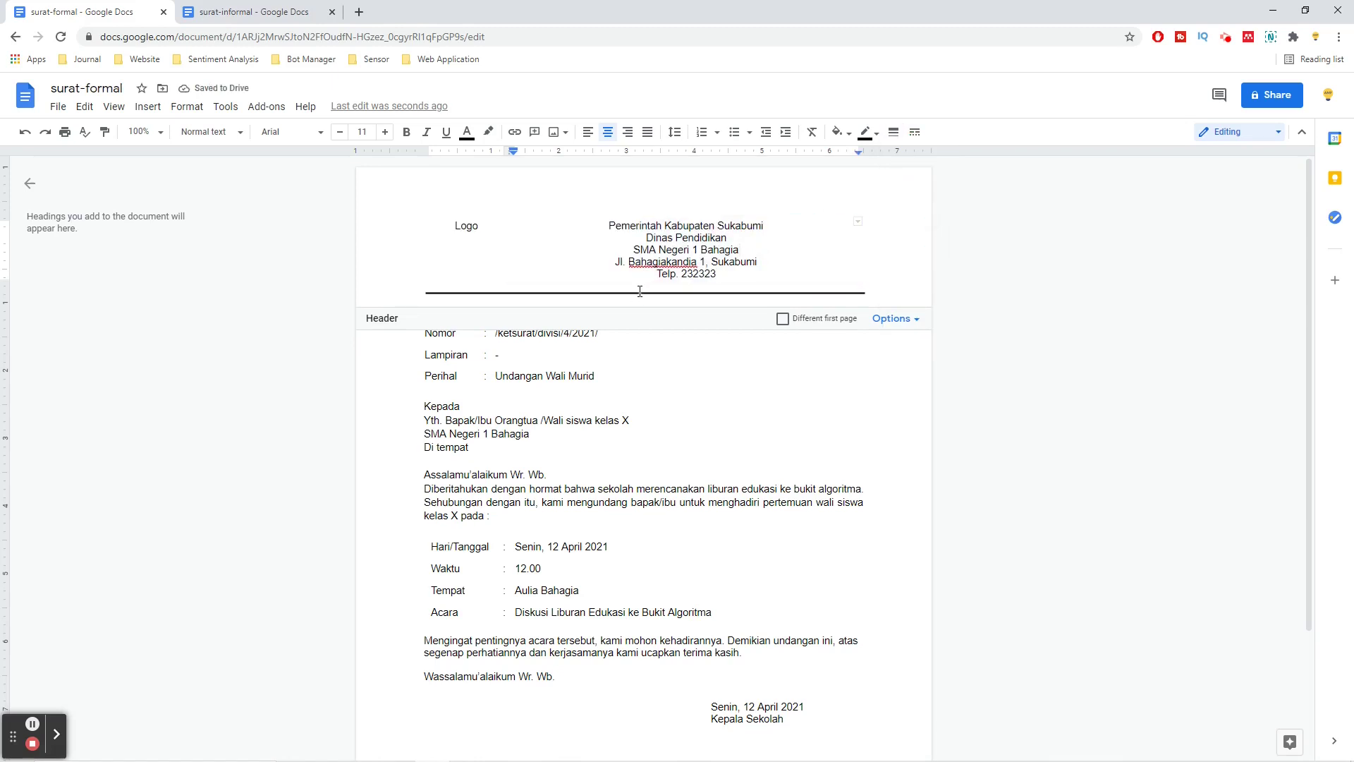
Step: Give the whole Nomor, Lampiran and Perihal table visible 1pt borders
left_click(592, 356)
double_click(592, 358)
triple_click(592, 358)
double_click(612, 332)
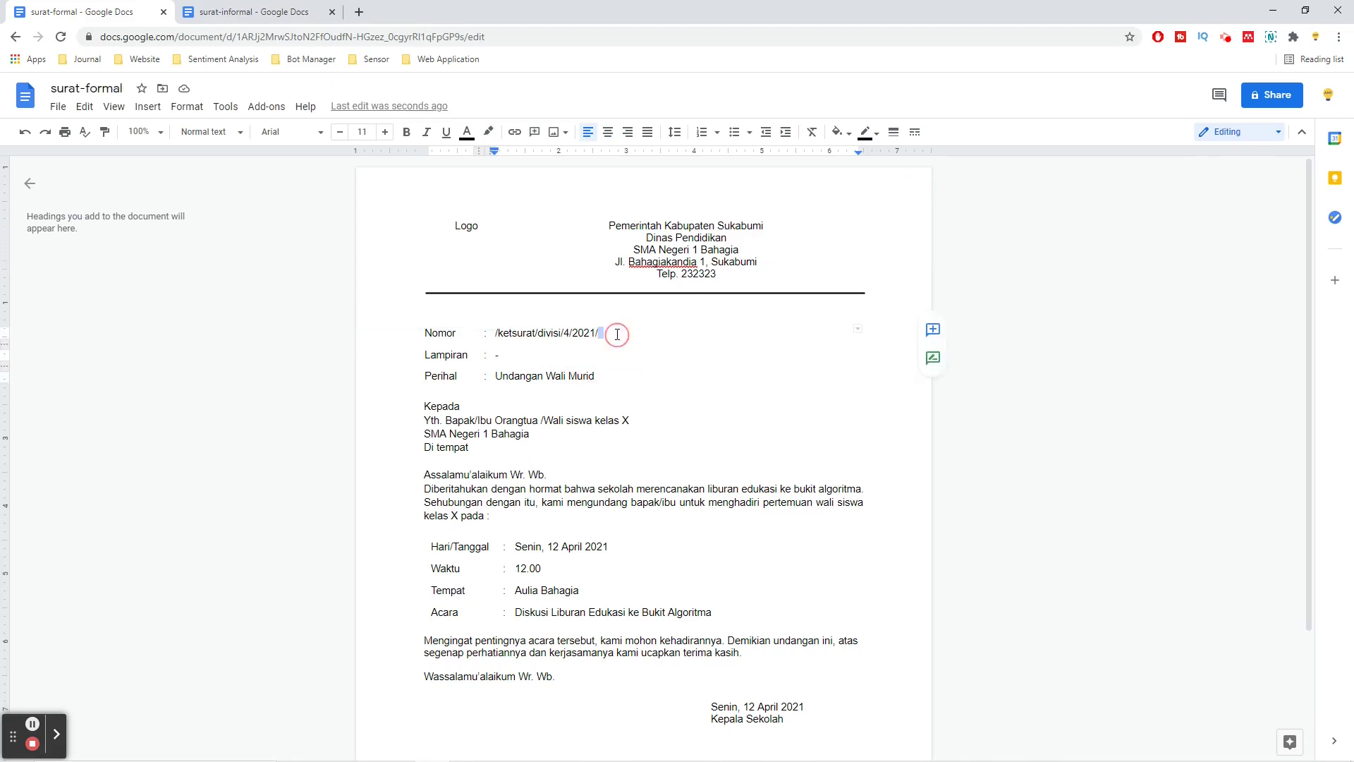
left_click_drag(430, 332, 753, 379)
left_click(894, 131)
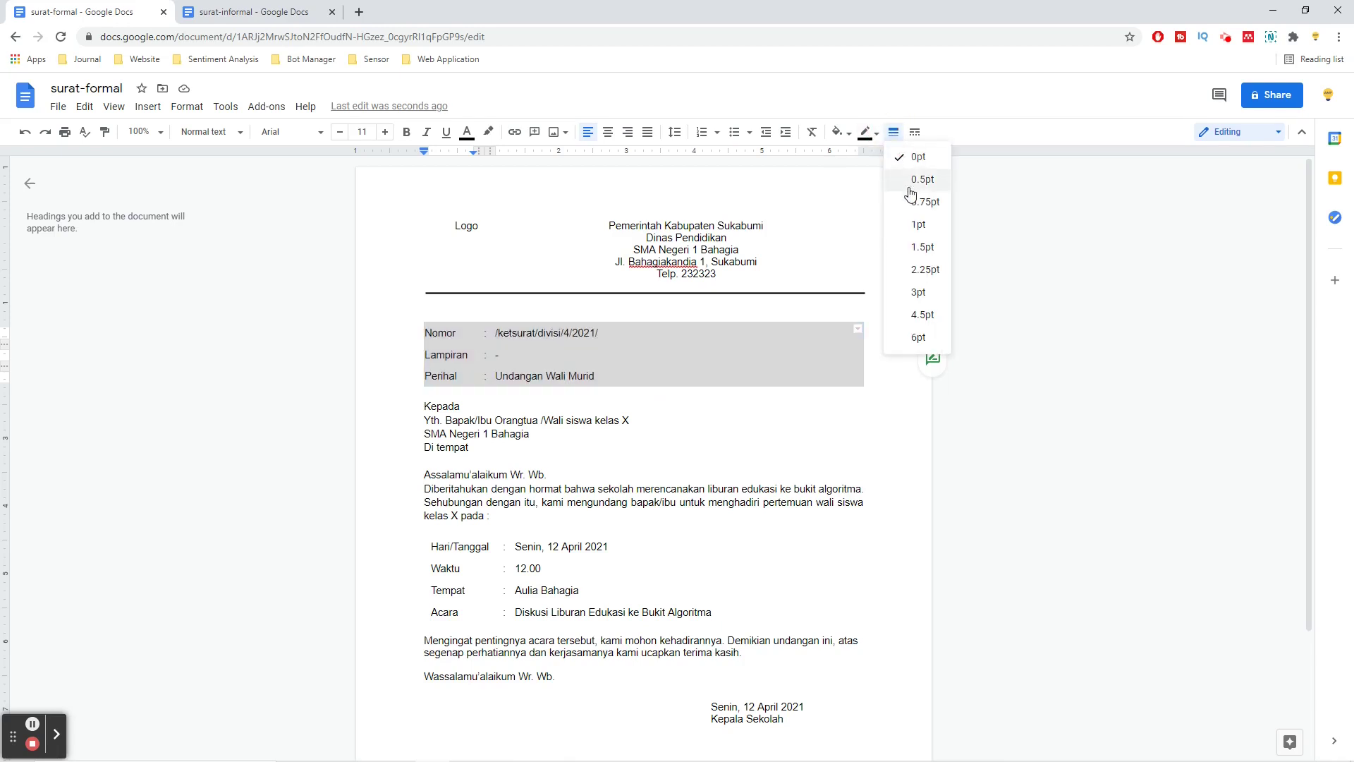
left_click(917, 225)
left_click(715, 353)
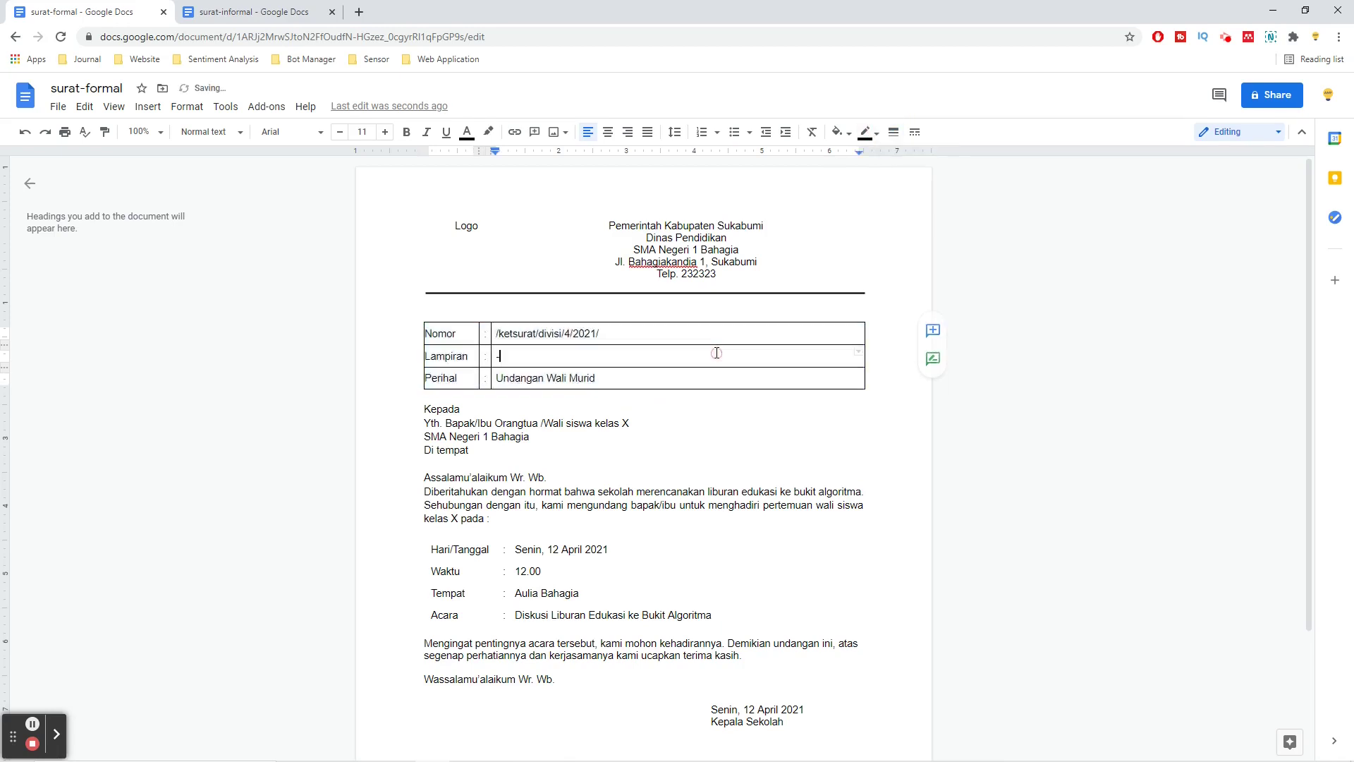
Step: Set the borders of all cells in the Nomor, Lampiran and Perihal table to 0pt
left_click(432, 328)
key("shift+Down")
key("shift+Down")
key("shift+Down")
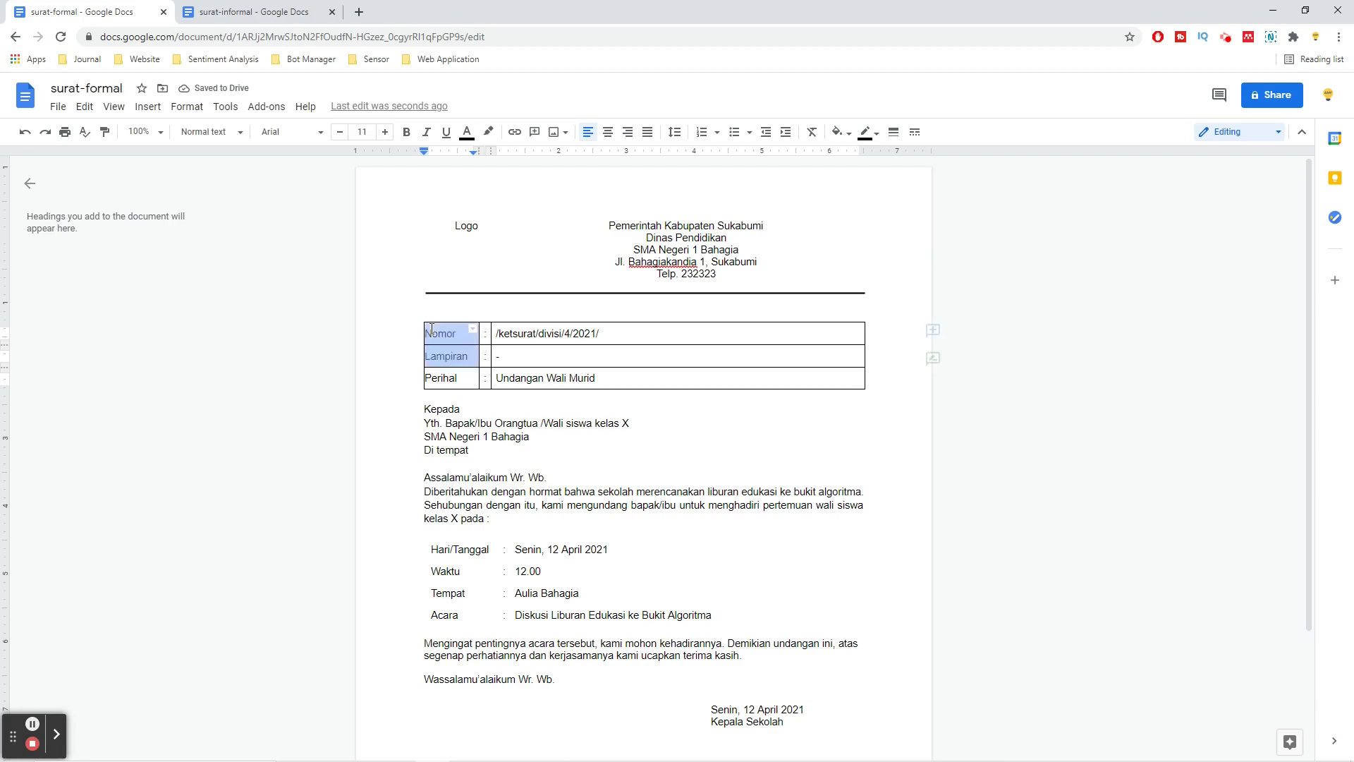
key("shift+Up")
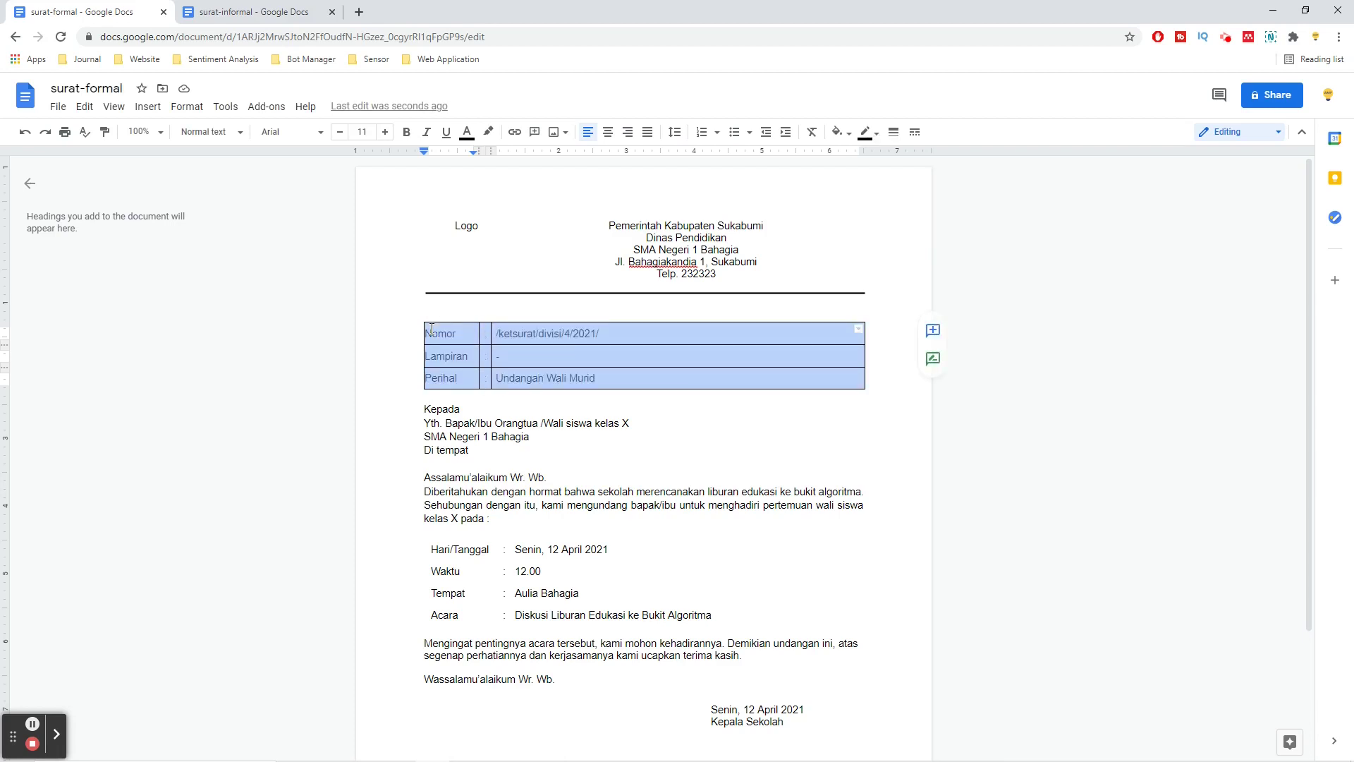
left_click(874, 139)
left_click(893, 134)
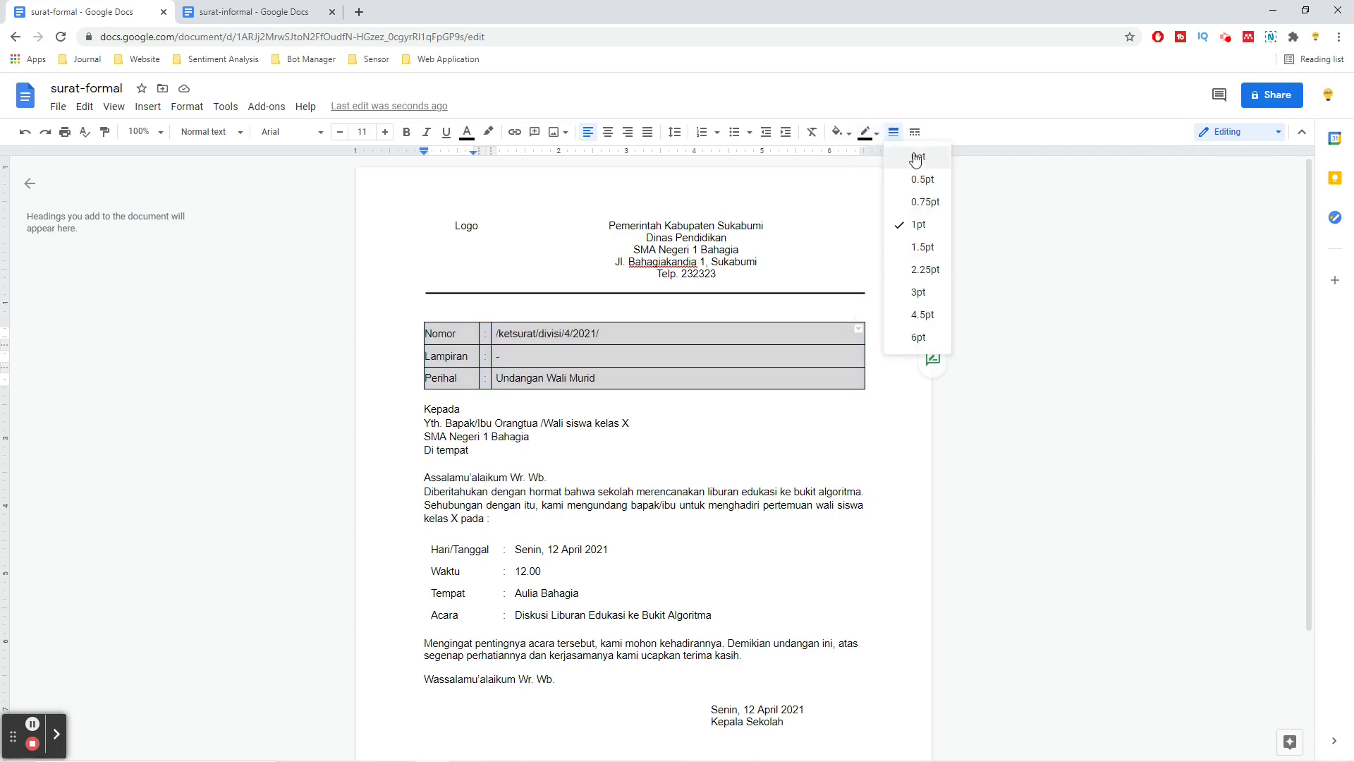
left_click(914, 158)
left_click(720, 335)
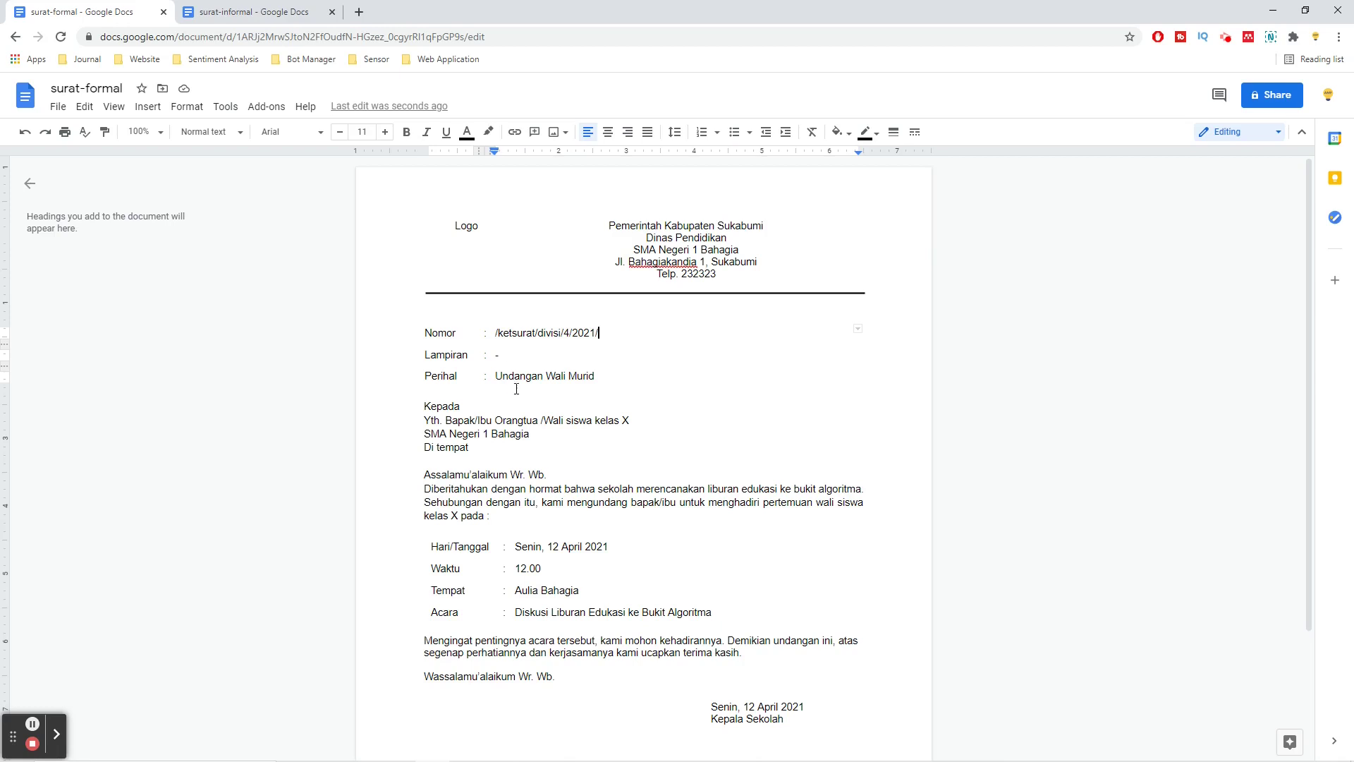
left_click(520, 355)
scroll(509, 371, "down", 3)
scroll(511, 384, "up", 3)
Step: Add an empty line in the page header directly below the thick horizontal line under the letterhead
left_click(505, 292)
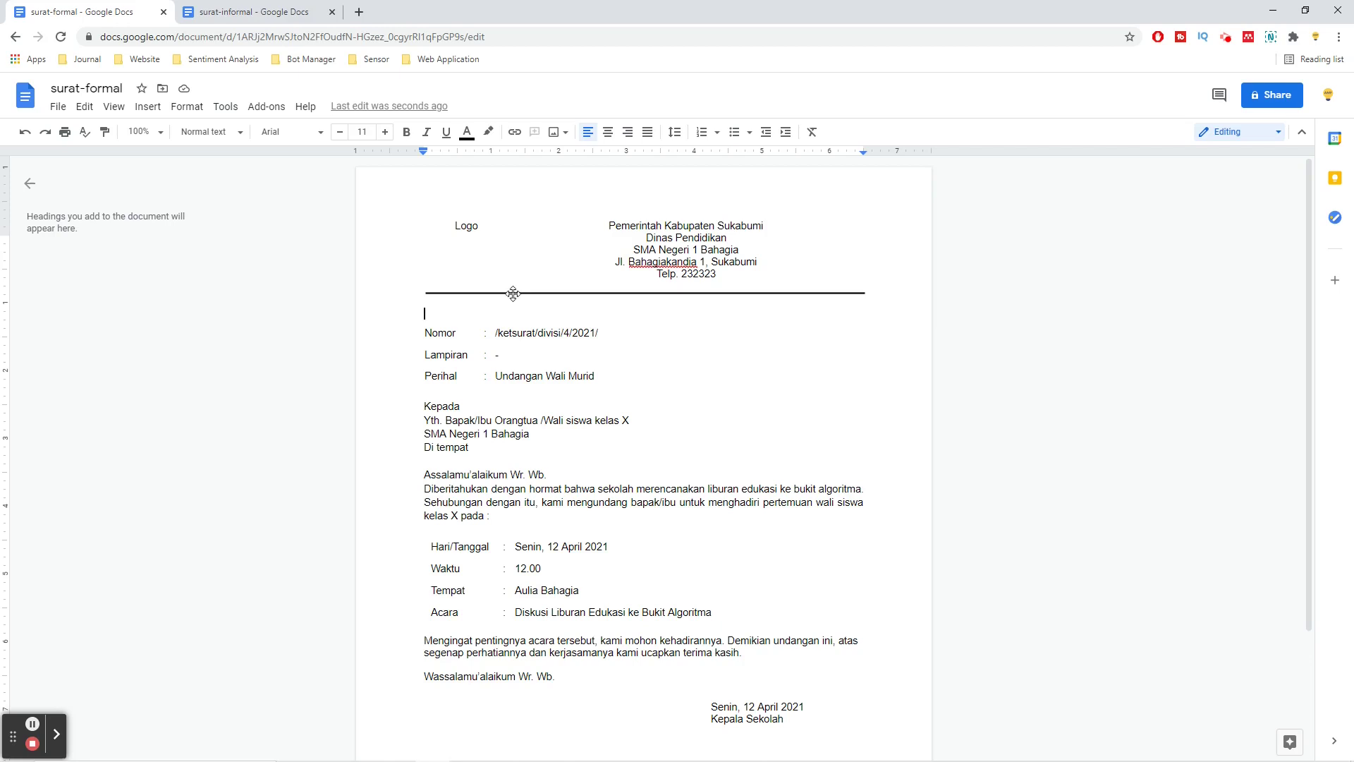
double_click(511, 293)
left_click(527, 281)
left_click(726, 288)
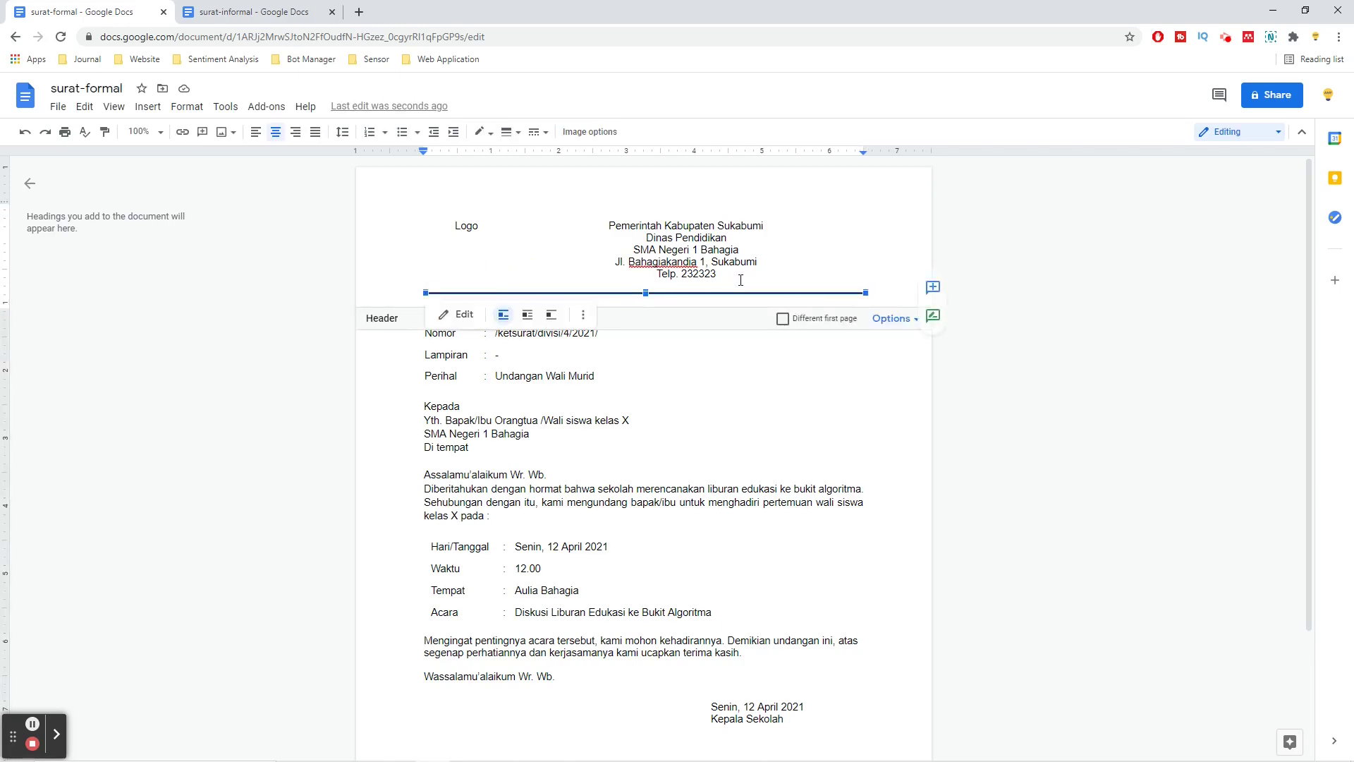
left_click(872, 292)
key("Return")
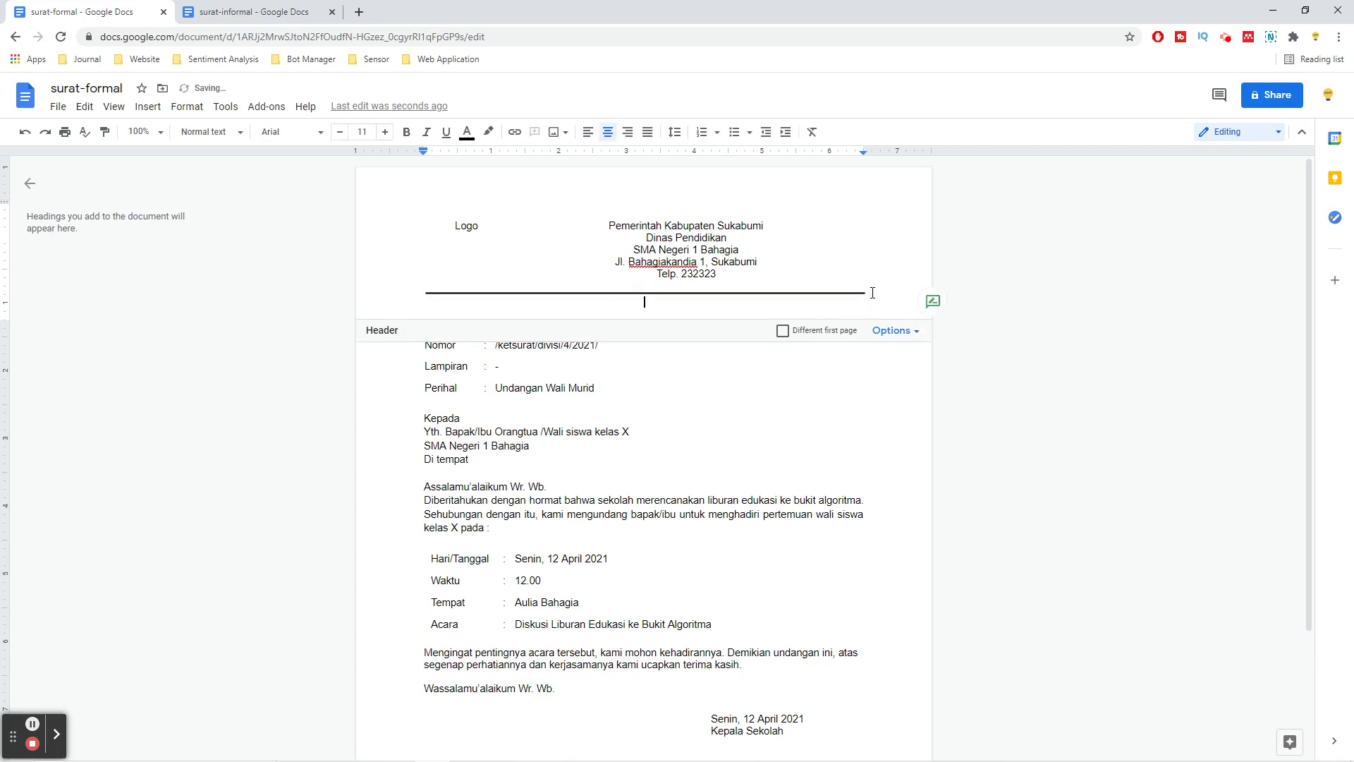
Step: Insert a new drawing on the empty header line with one straight horizontal line across nearly the full canvas width
left_click(186, 106)
mouse_move(148, 107)
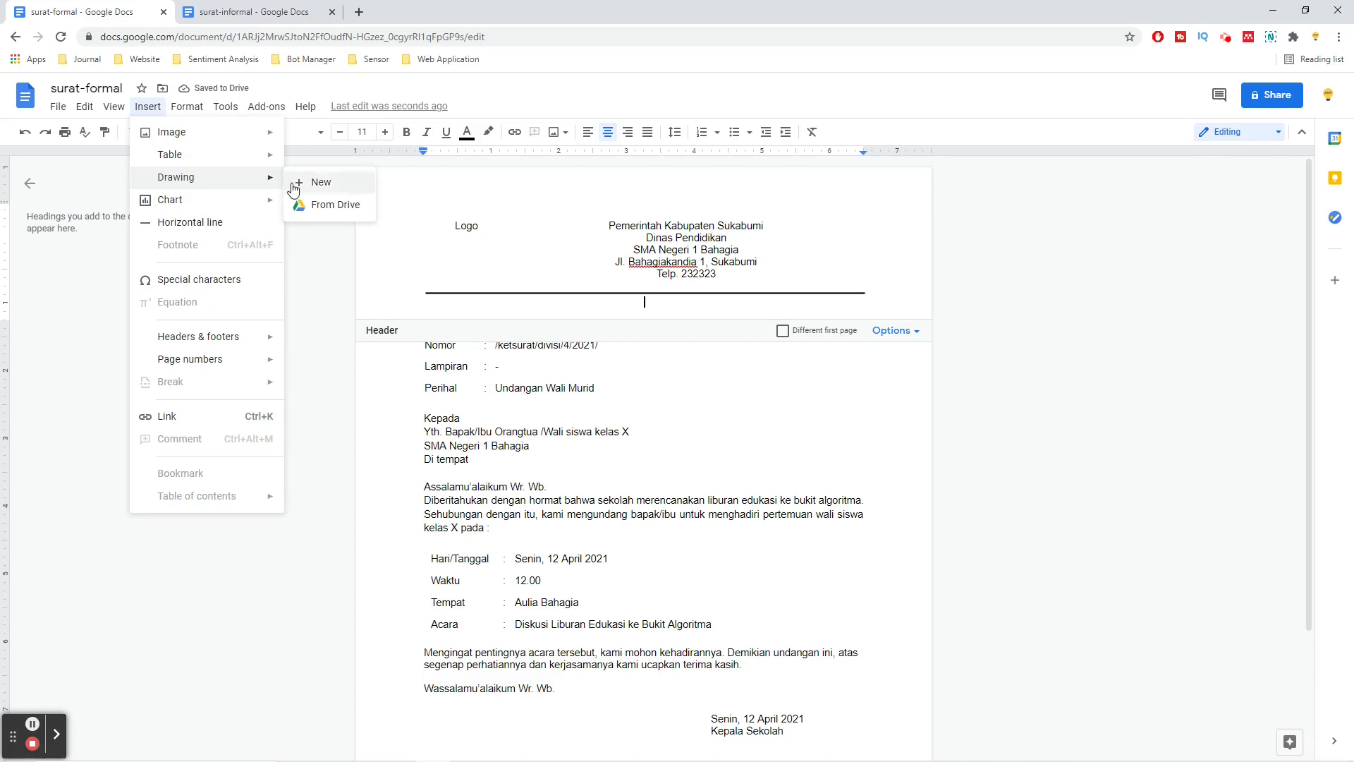
left_click(298, 189)
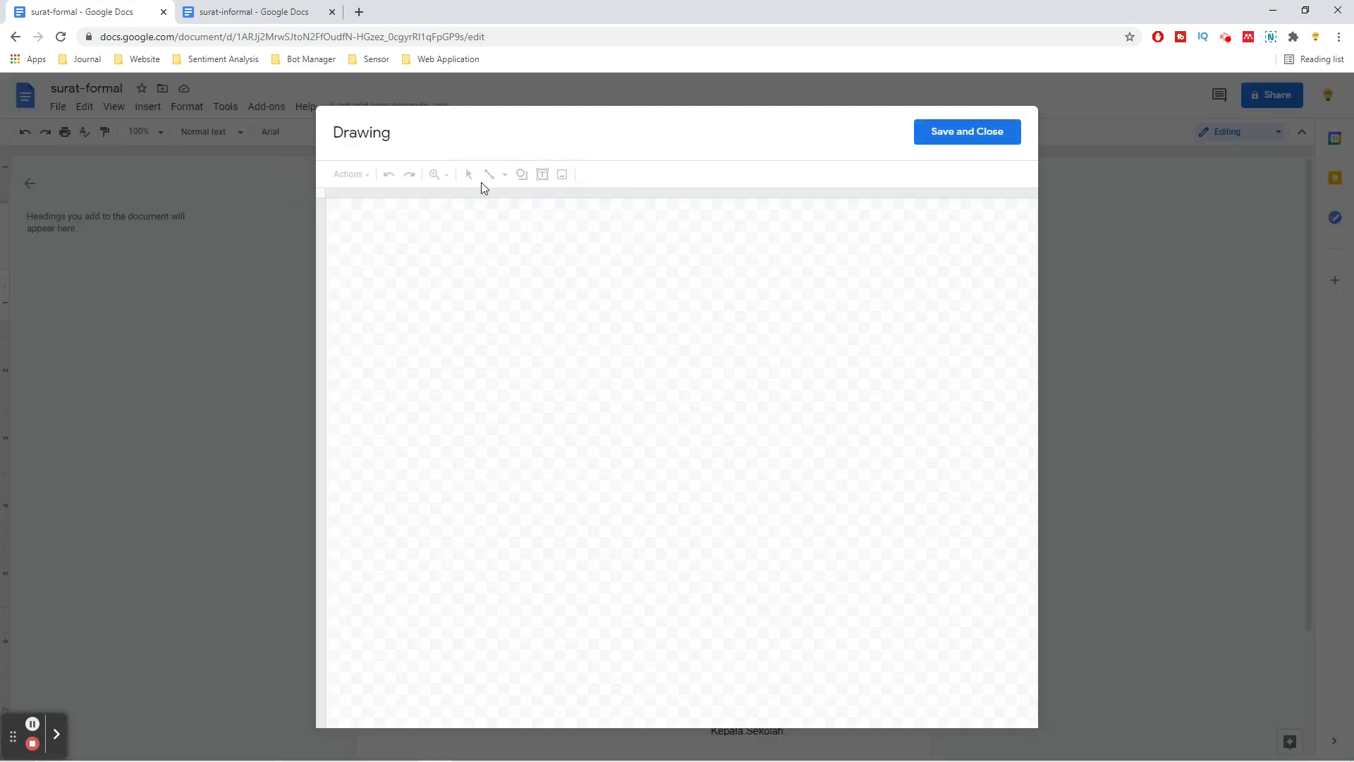
left_click(490, 176)
left_click_drag(371, 231, 990, 231)
left_click(967, 134)
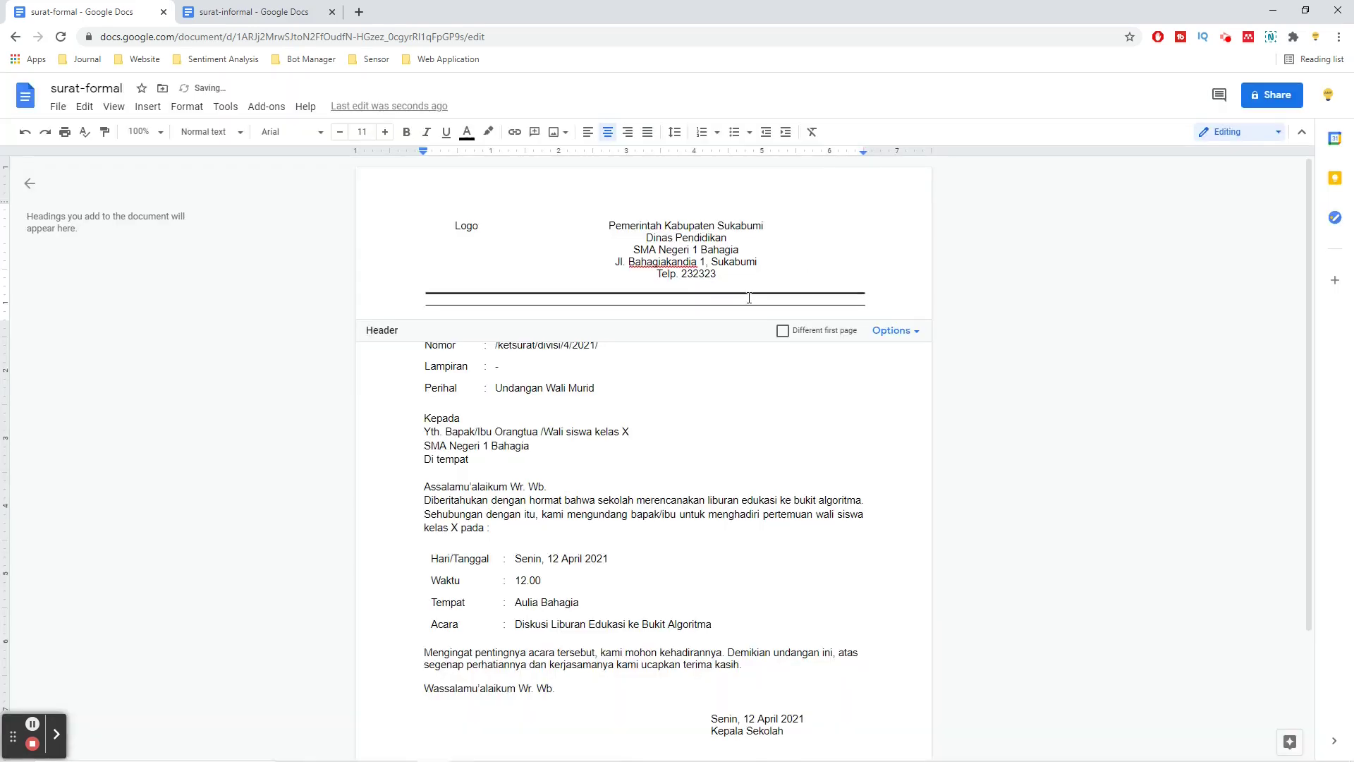
Step: Edit the new header drawing to add a second parallel line just below the first, and save the drawing
left_click(740, 302)
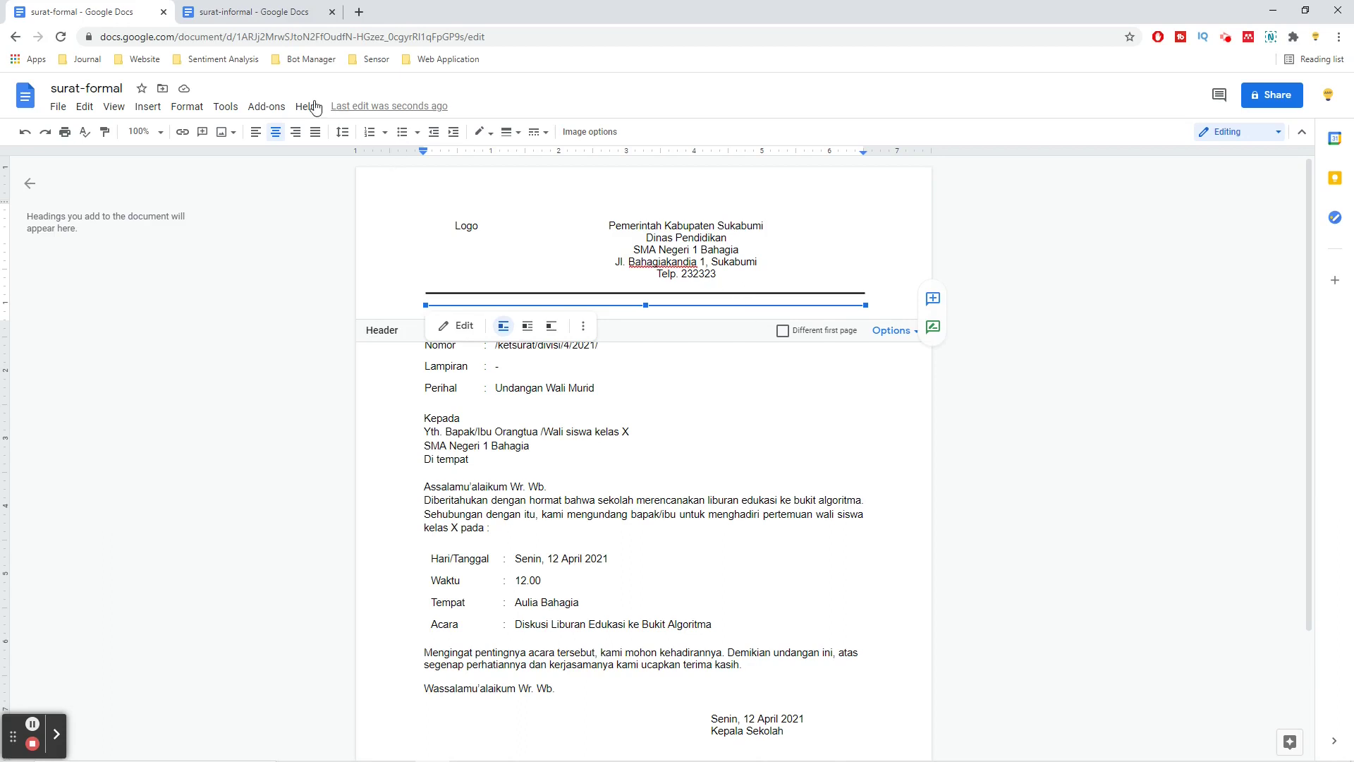
left_click(442, 329)
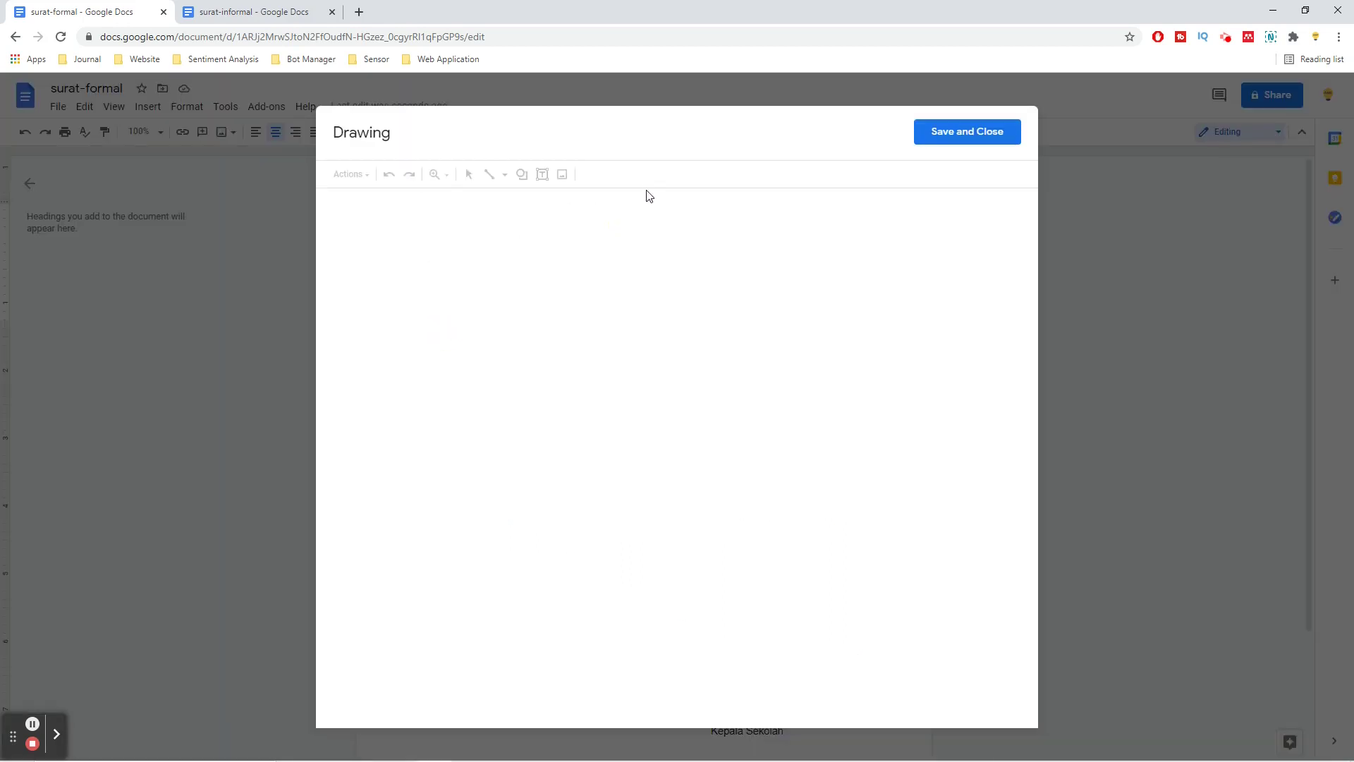
left_click(589, 234)
left_click_drag(589, 233, 575, 235)
left_click(956, 134)
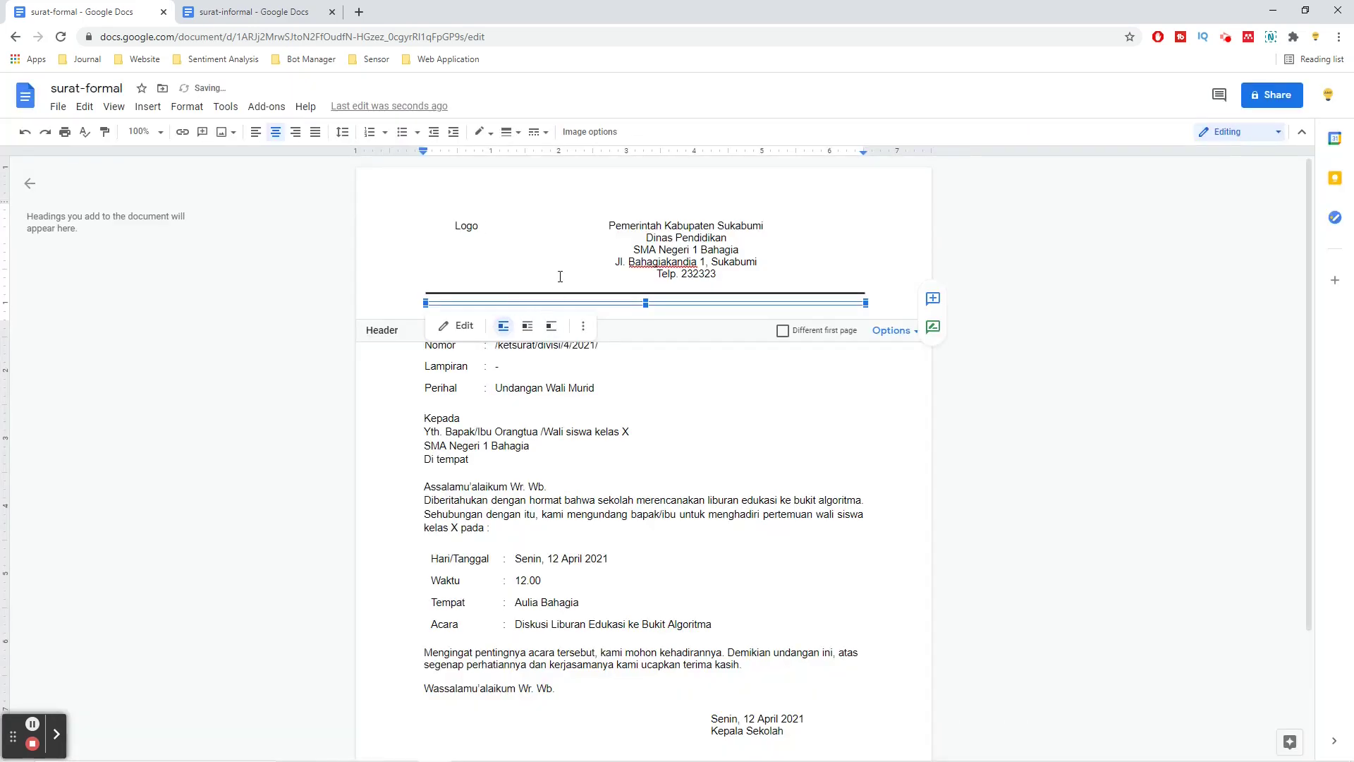
left_click(629, 354)
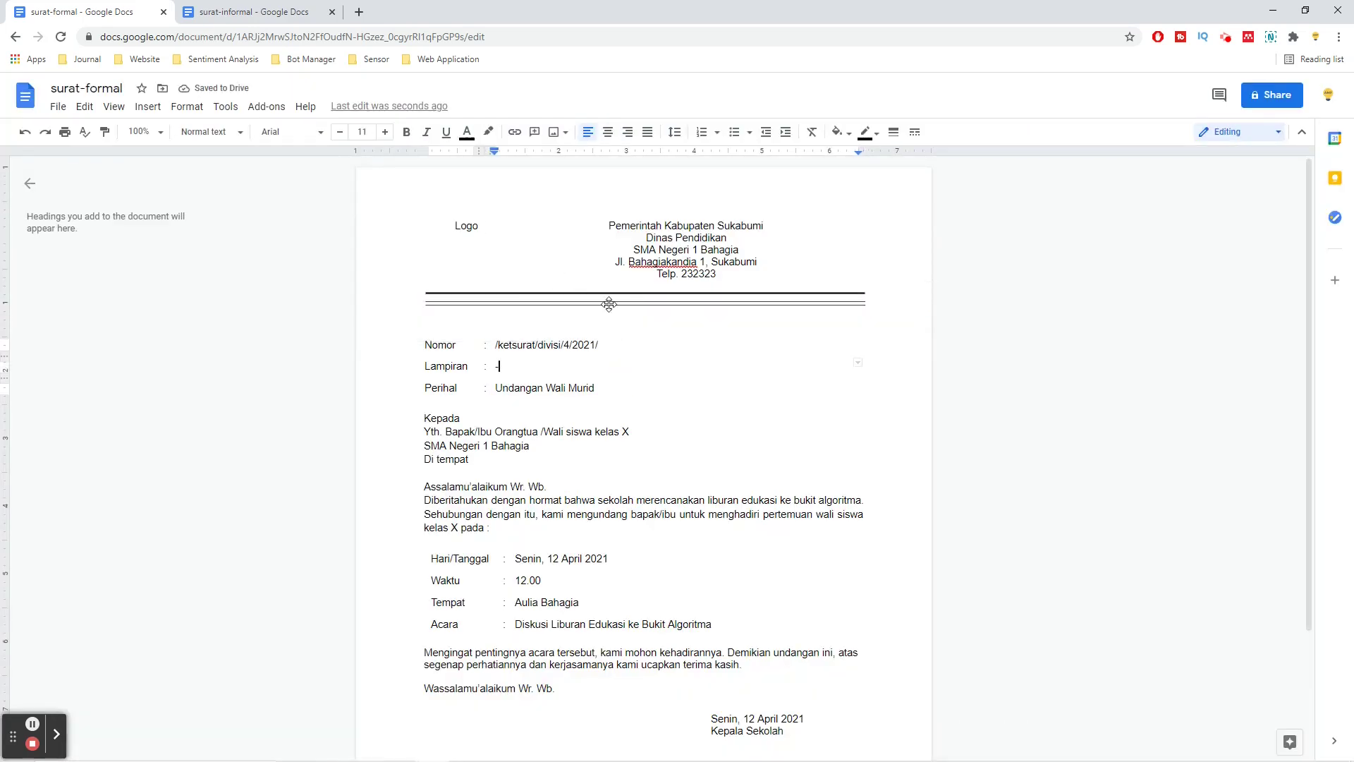
key("ctrl+Home")
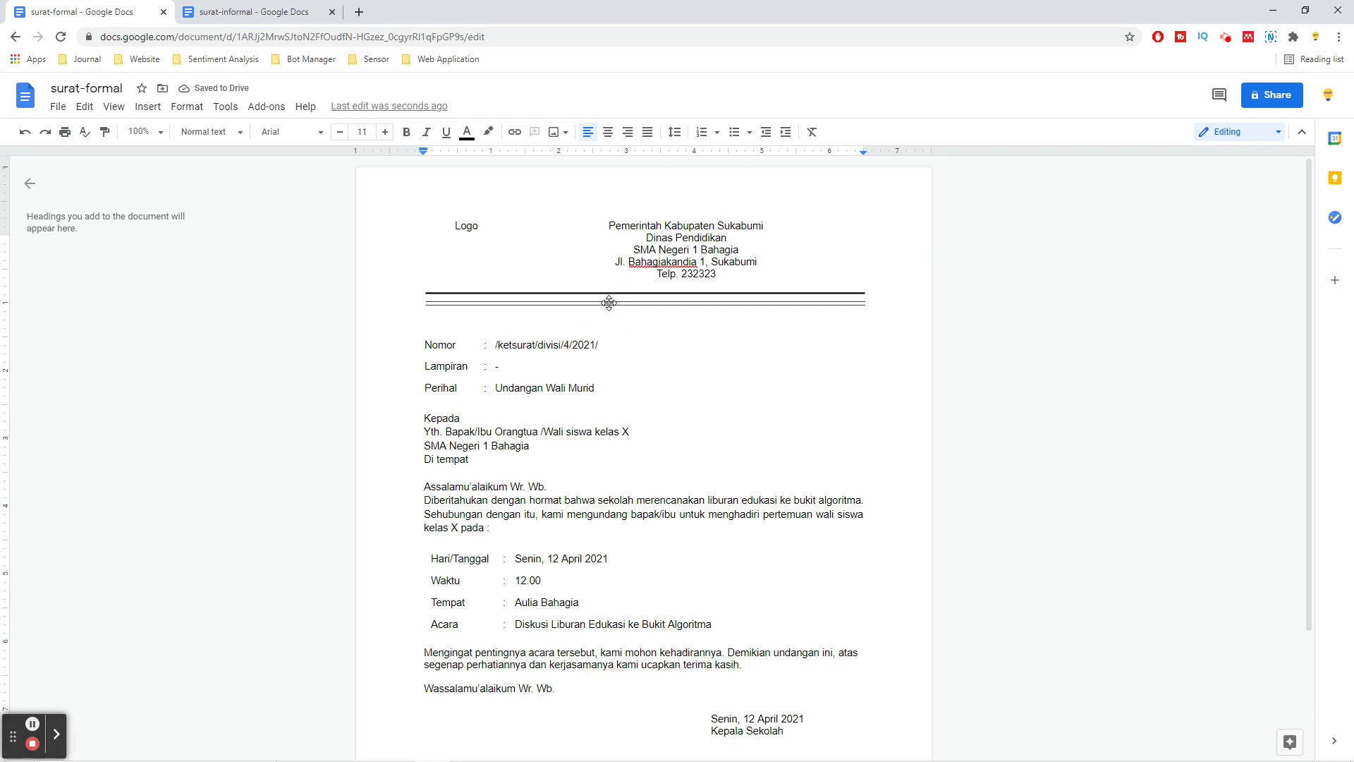
Step: Delete the old thick line from the page header together with the empty line it leaves above the double line
left_click(607, 295)
double_click(608, 290)
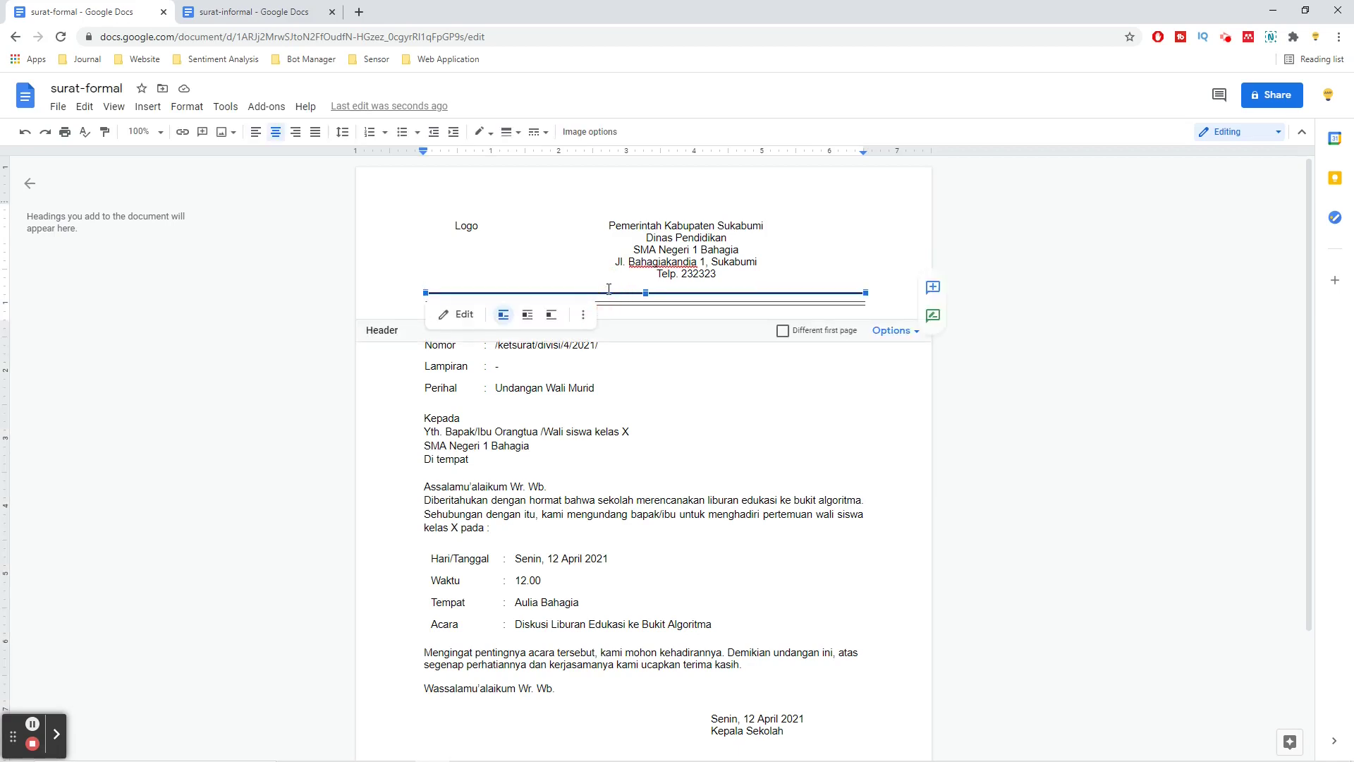
key("Delete")
key("ctrl+shift+l")
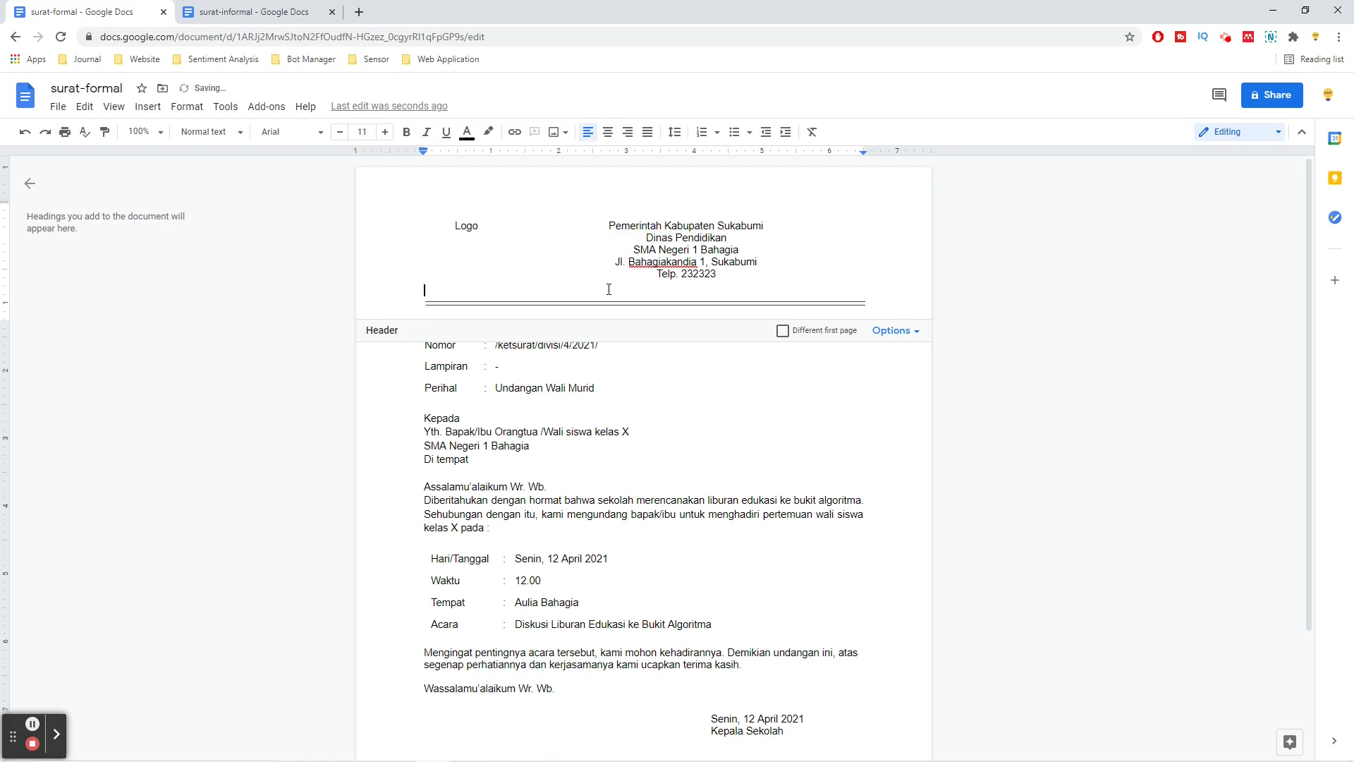
key("Delete")
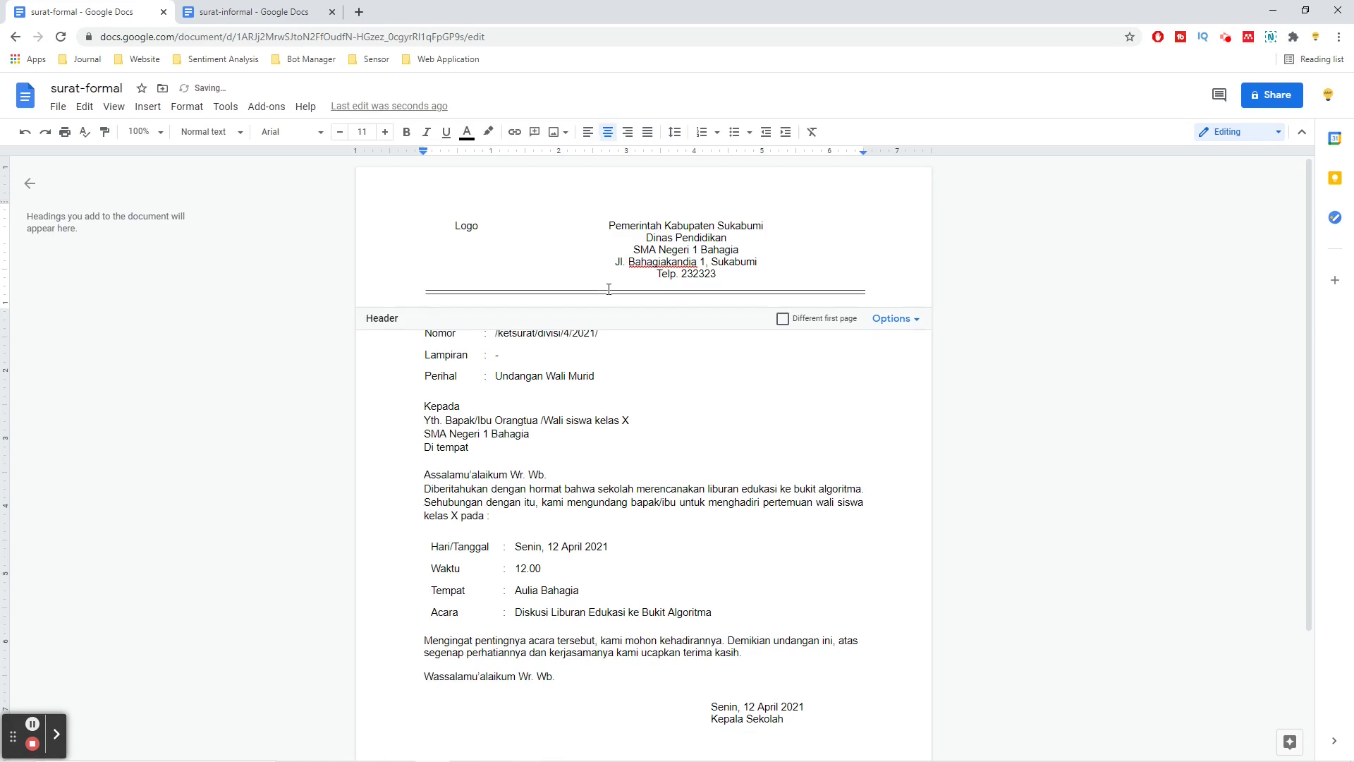
left_click(617, 351)
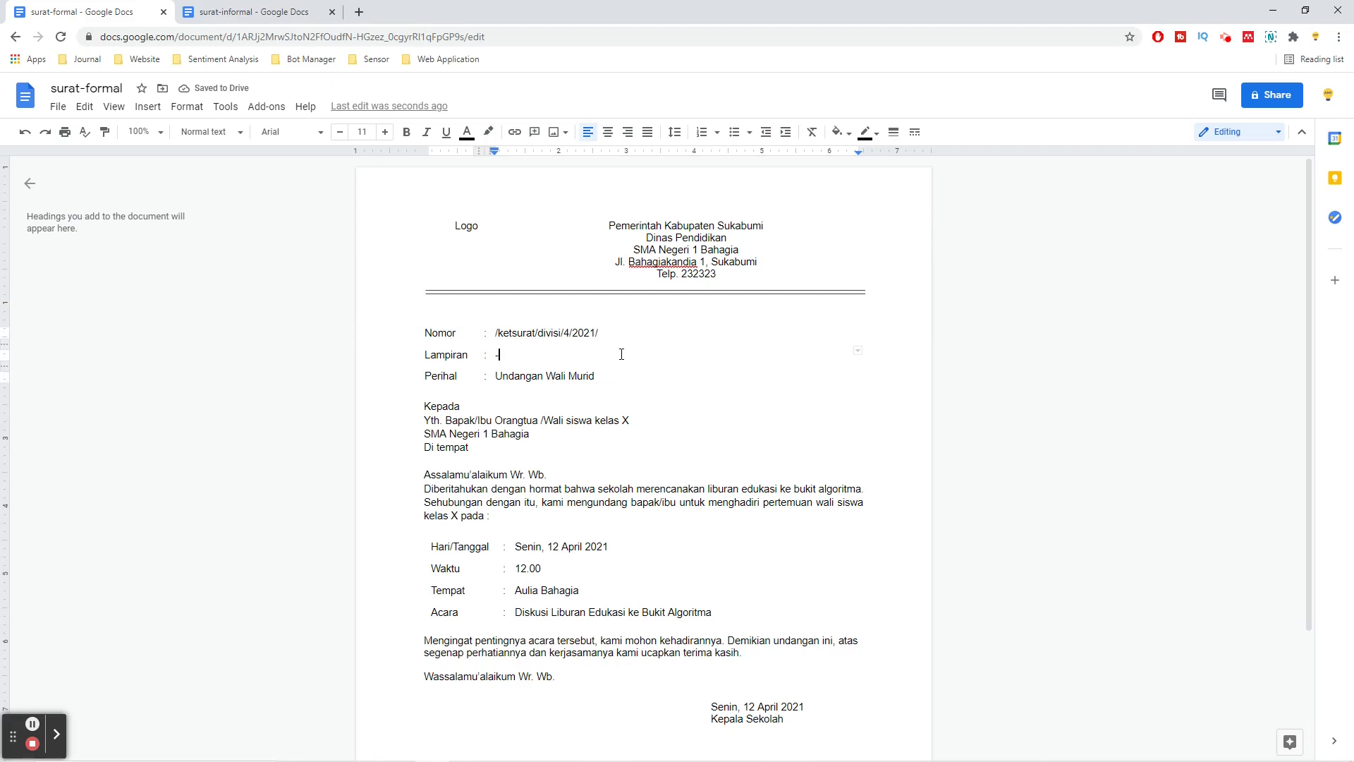
Step: Set the upper line of the header's double-line drawing to a weight of 3px, and save the drawing
double_click(628, 294)
left_click(451, 315)
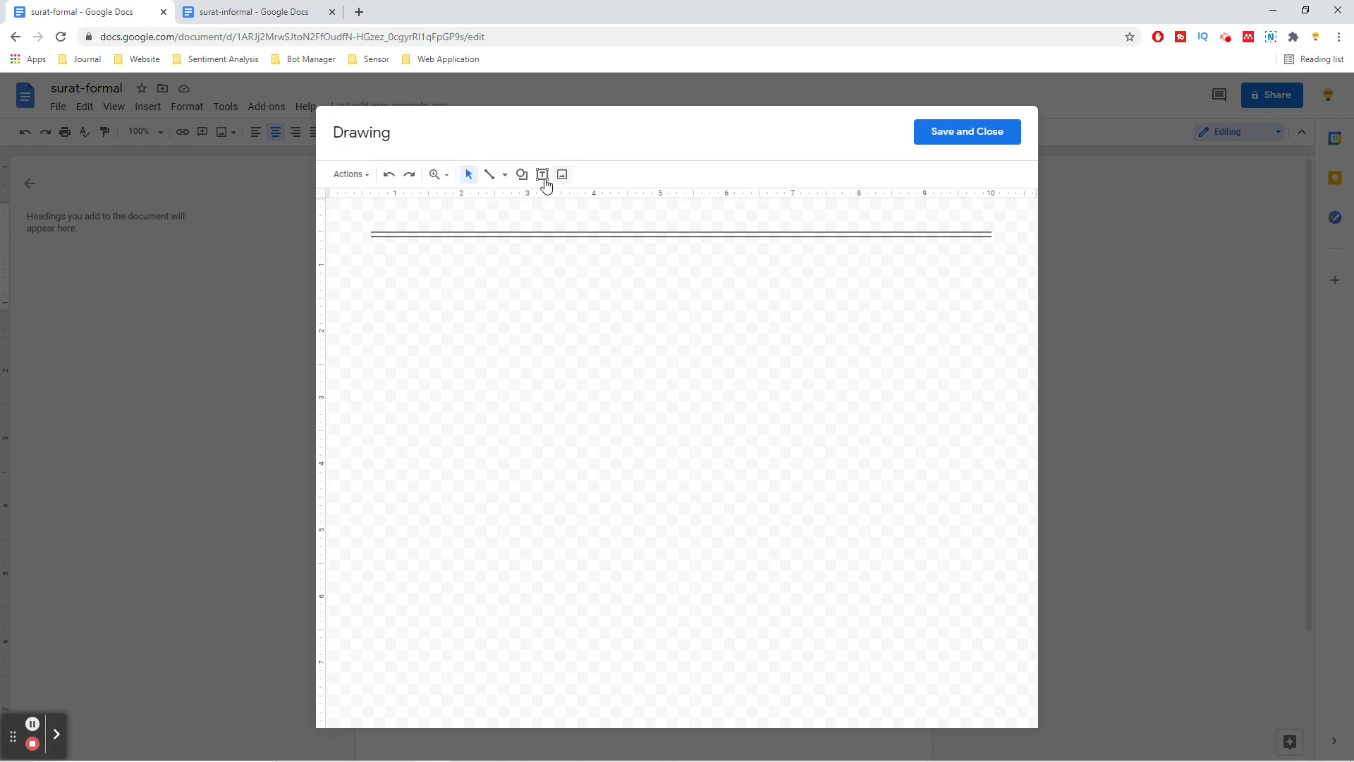
left_click(571, 232)
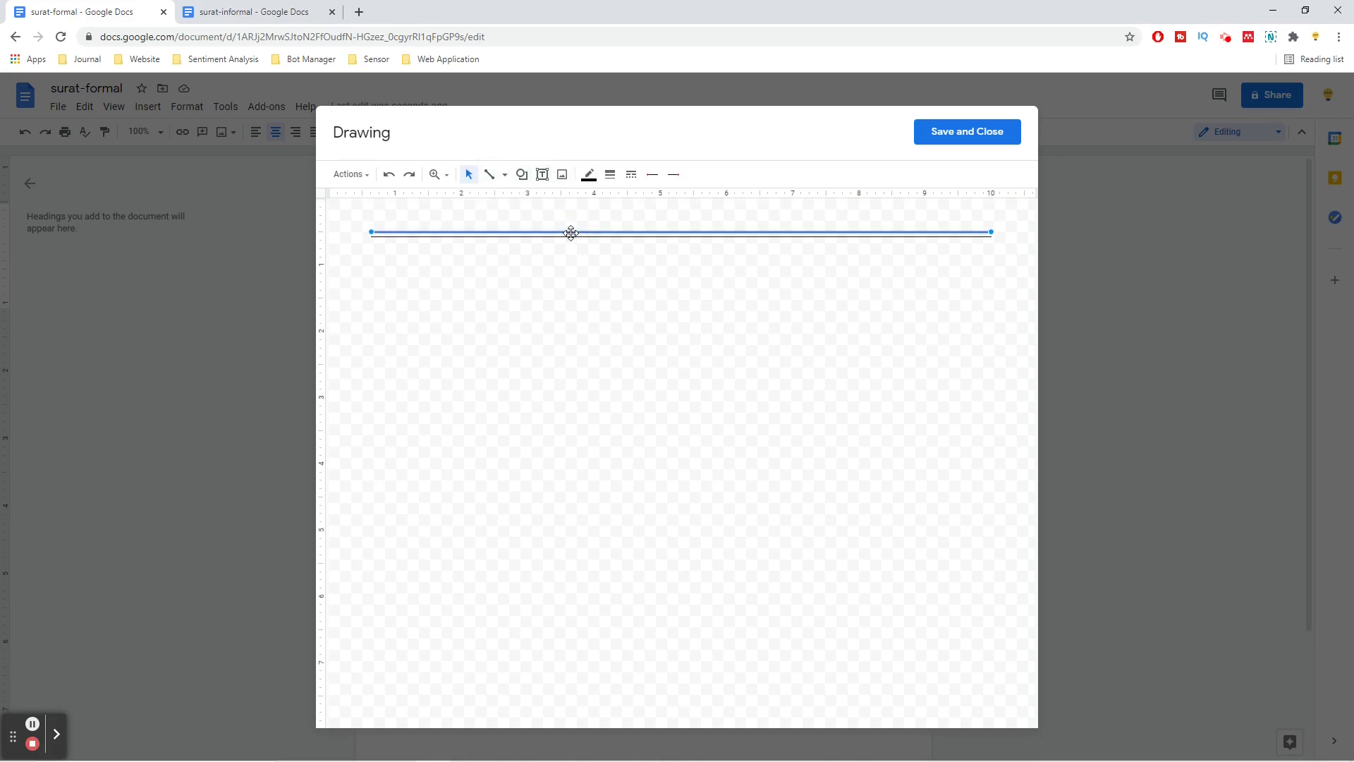
left_click(607, 177)
left_click(632, 218)
left_click(610, 175)
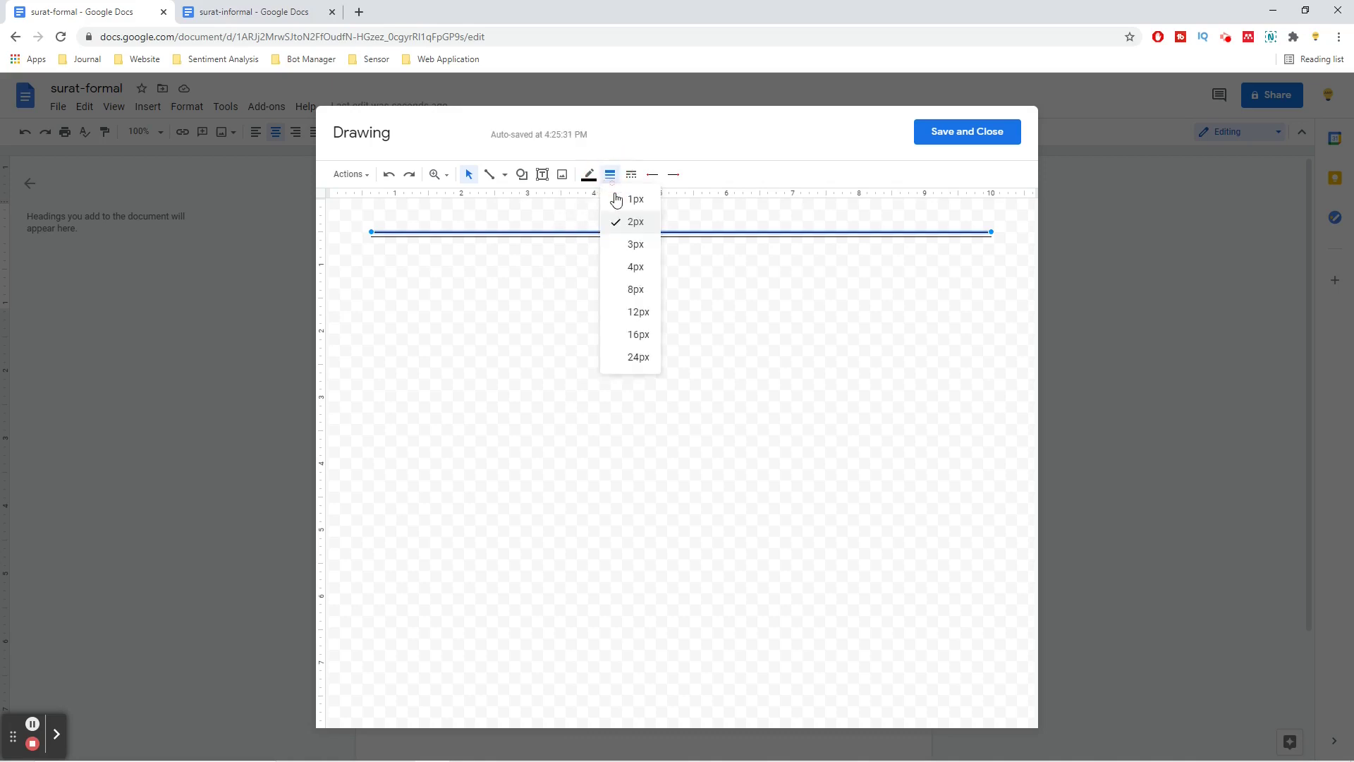
left_click(630, 247)
left_click(932, 135)
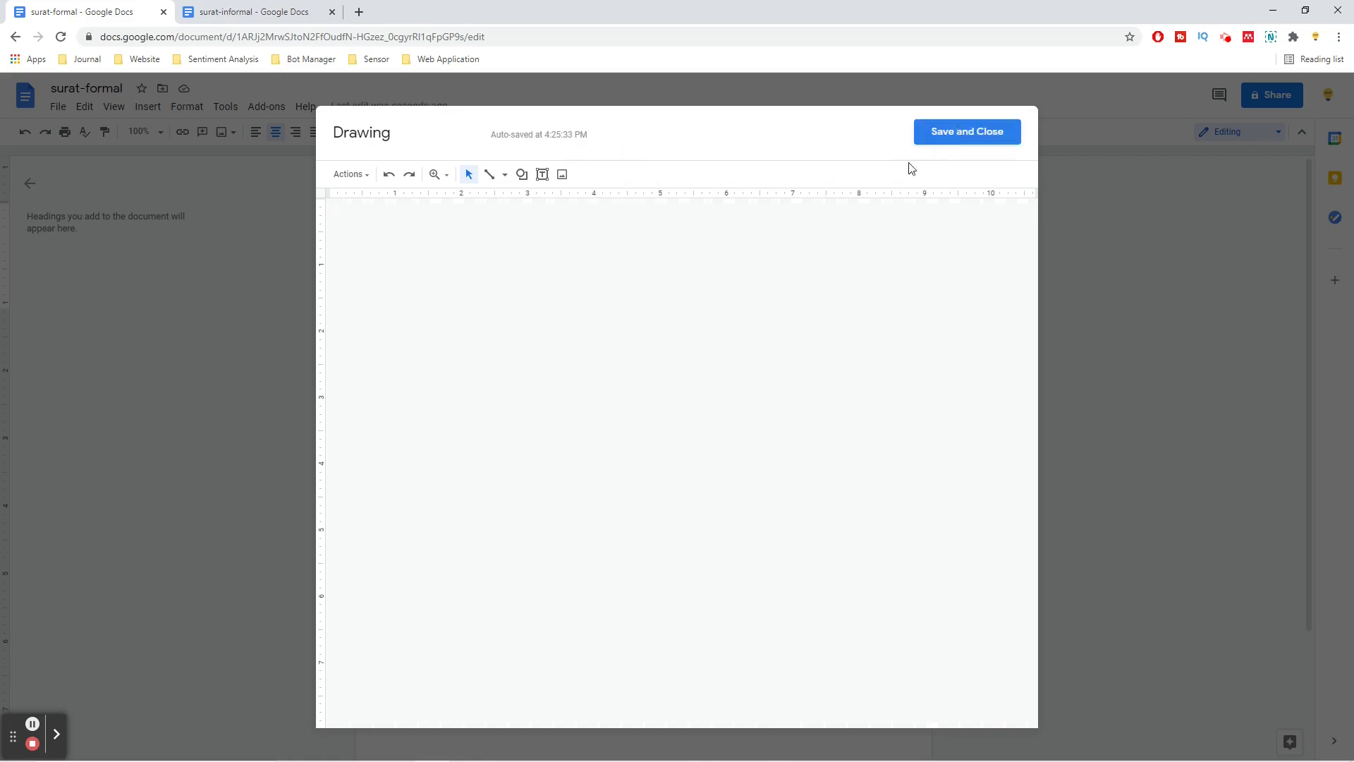
left_click(659, 398)
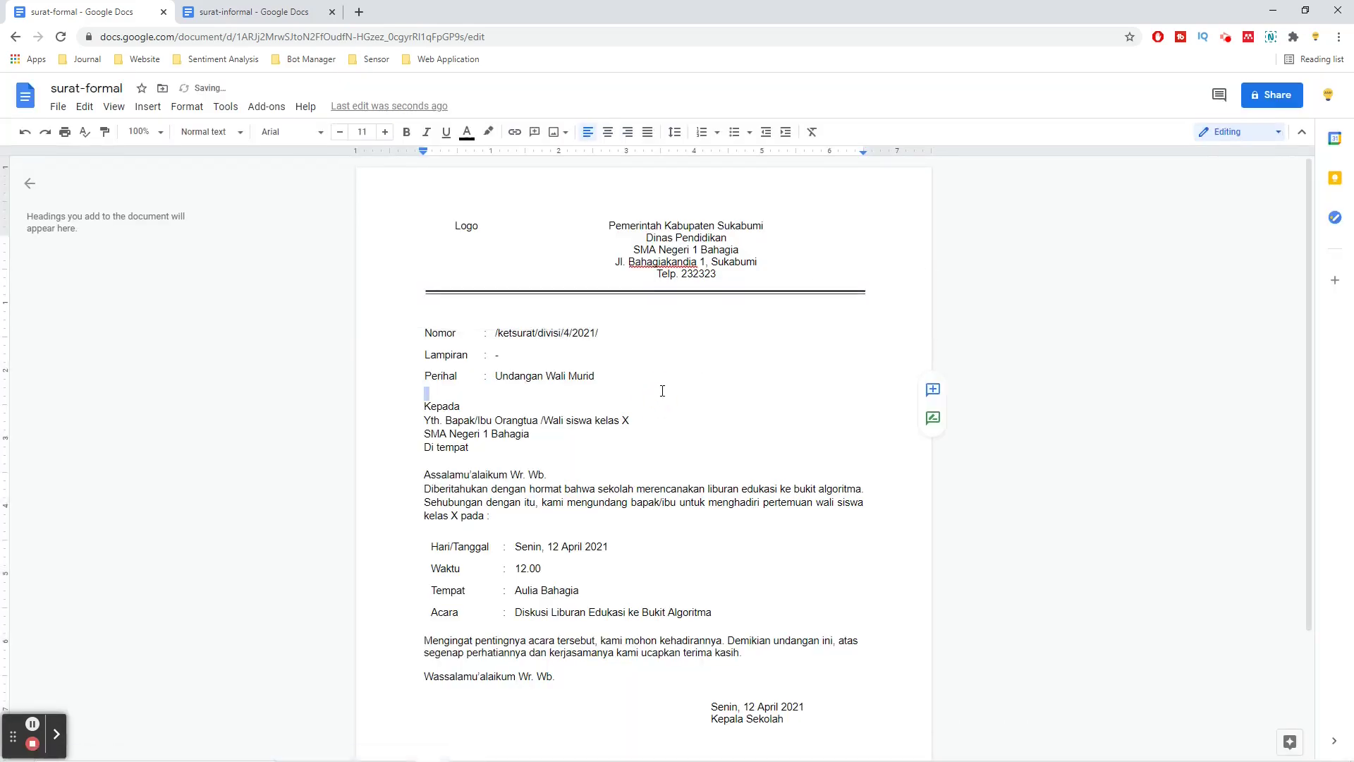
scroll(646, 418, "down", 2)
scroll(645, 419, "up", 2)
left_click(462, 343)
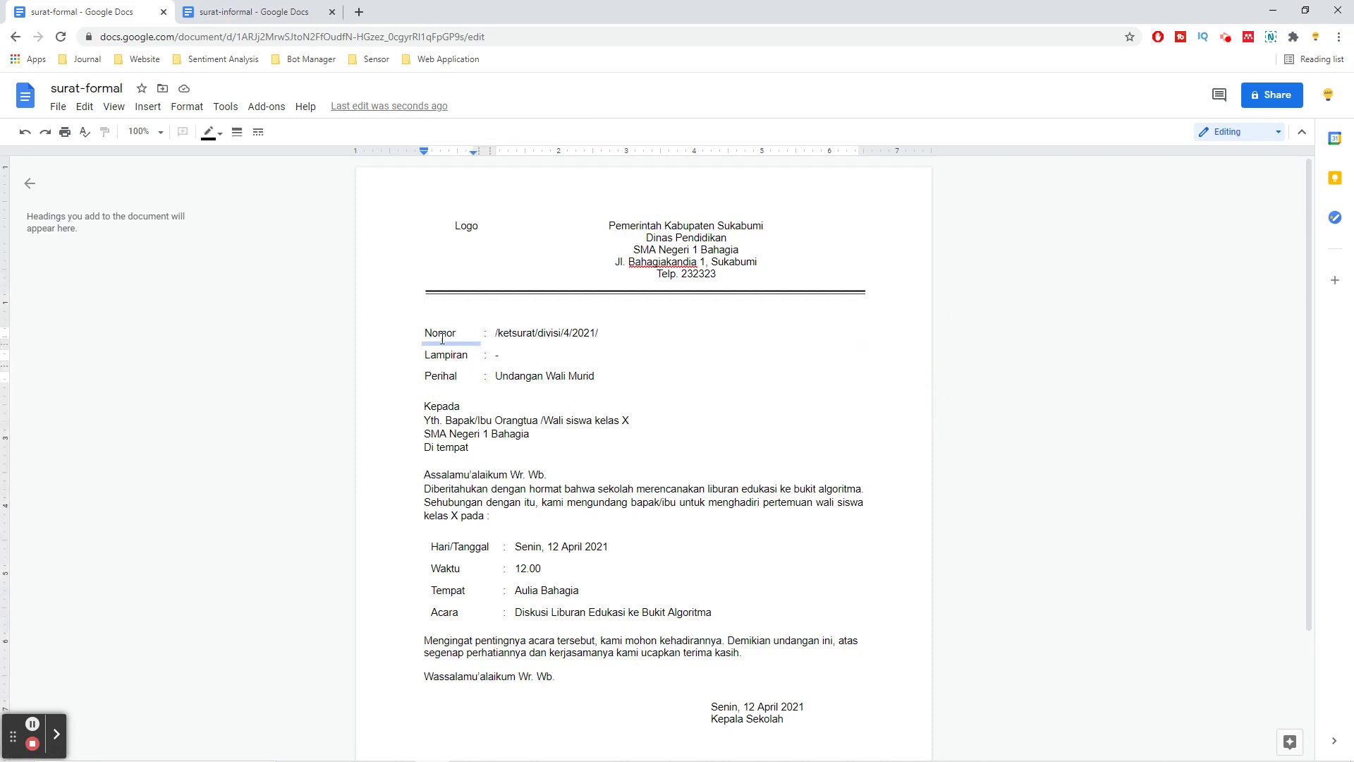
left_click(438, 364)
left_click(531, 334)
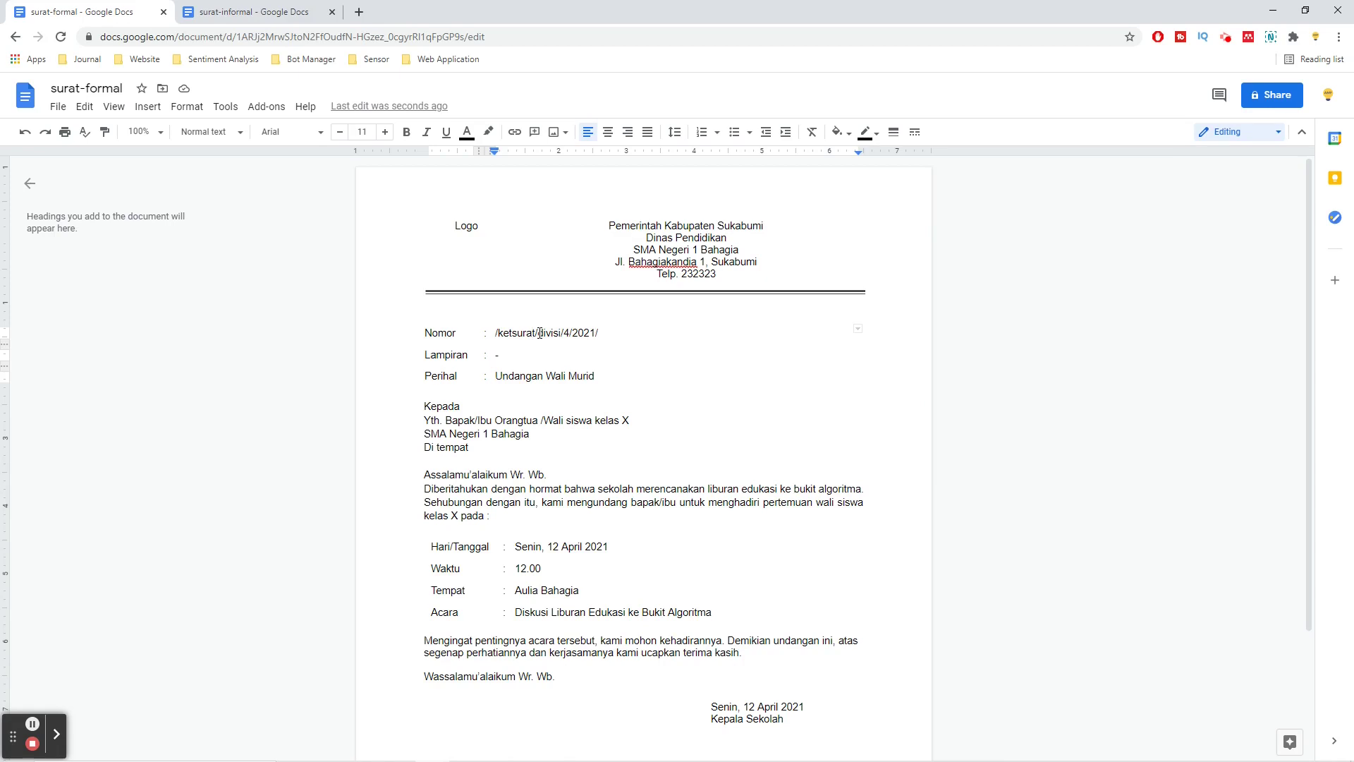
scroll(660, 433, "down", 2)
scroll(660, 433, "up", 2)
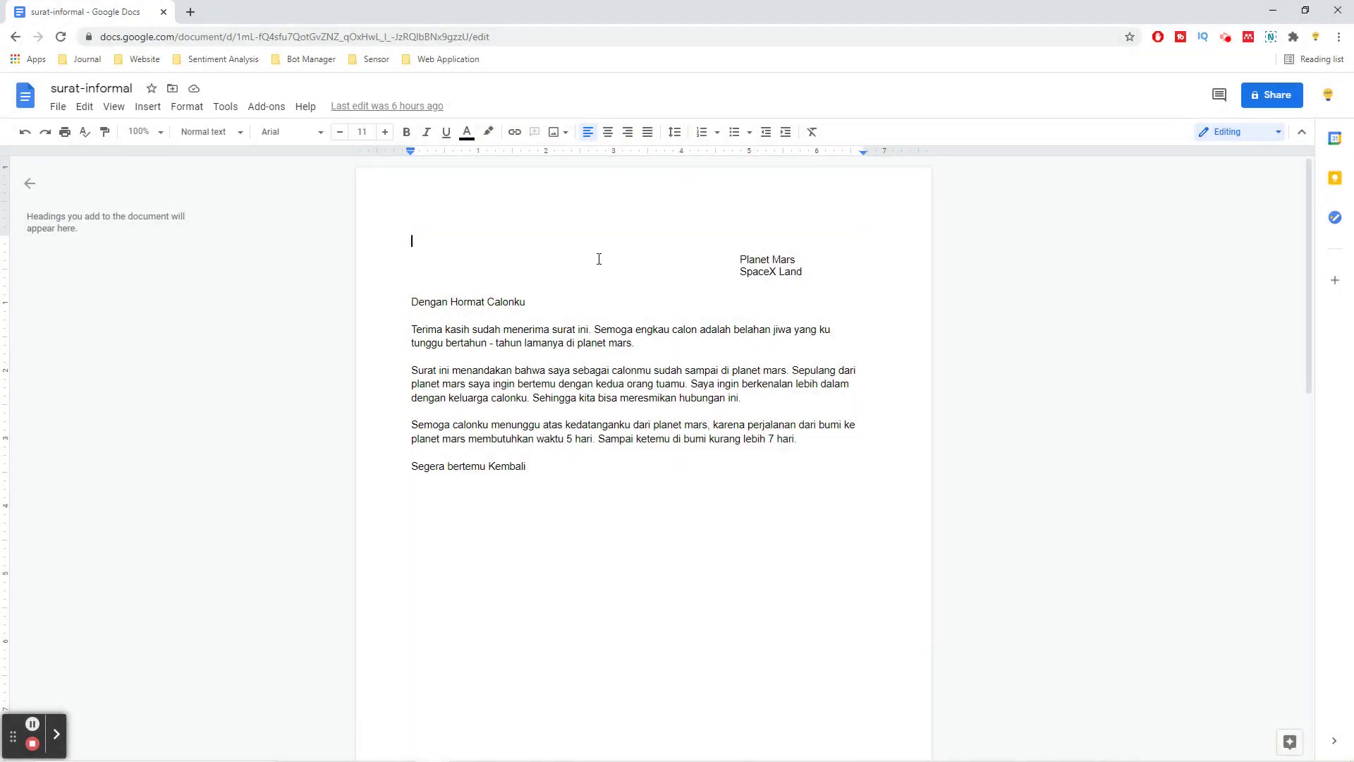
double_click(602, 222)
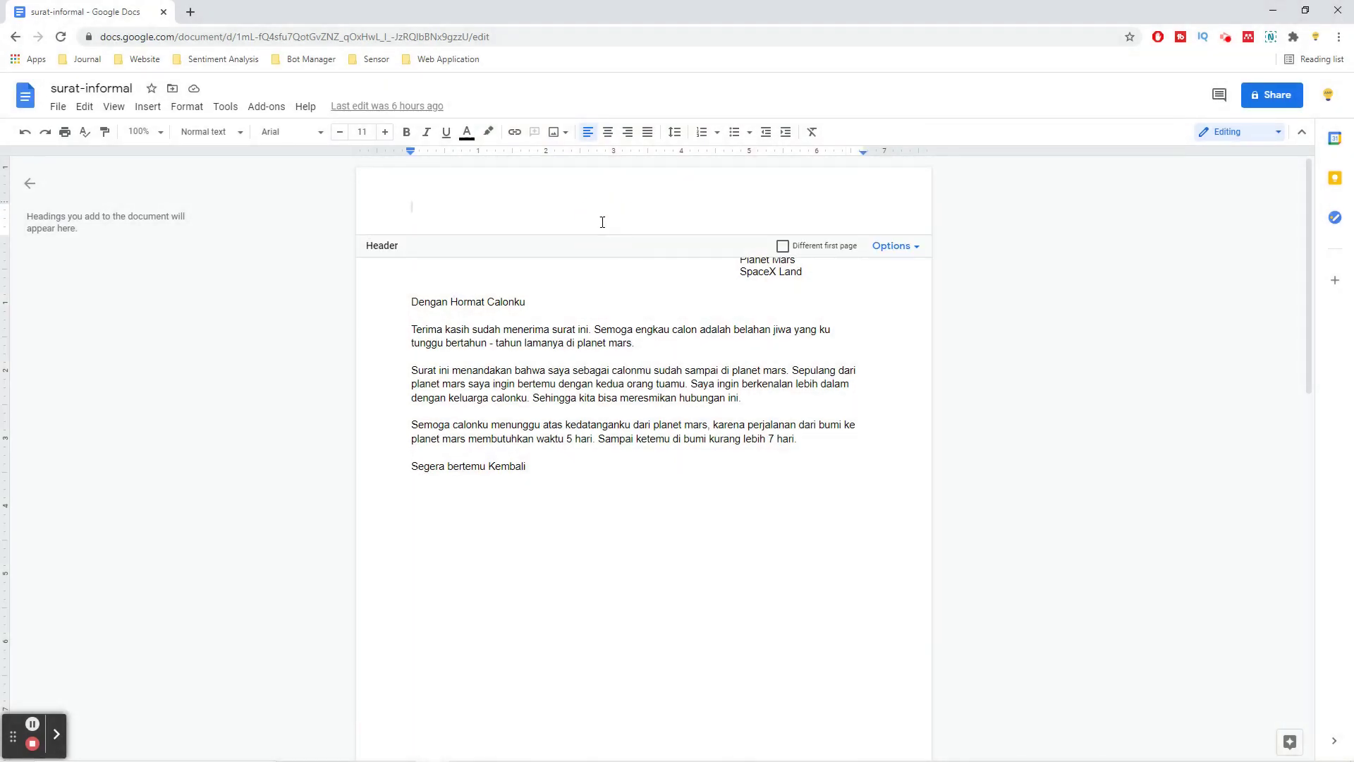
left_click(603, 276)
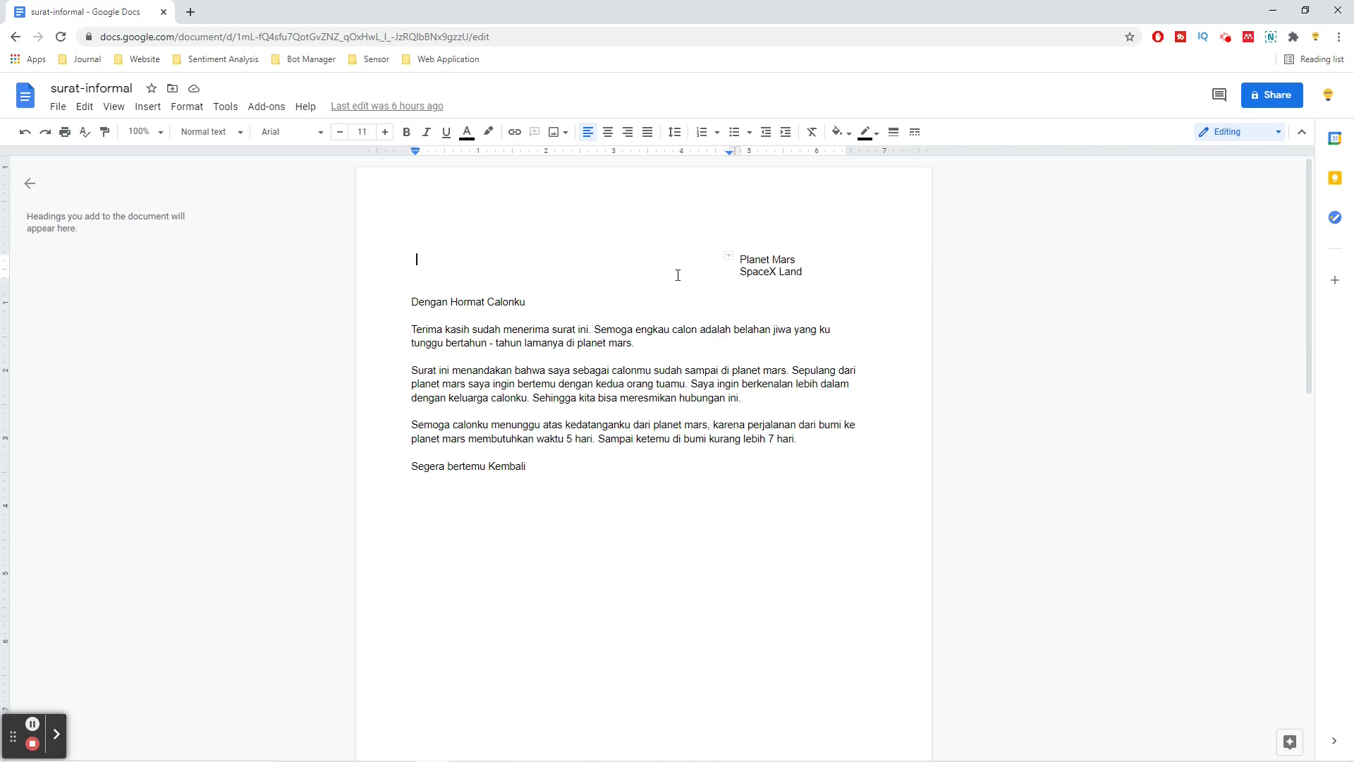
Step: Set the borders of the table holding the "Planet Mars / SpaceX Land" address in surat-informal to 1pt
left_click(440, 258)
left_click(804, 272)
triple_click(805, 272)
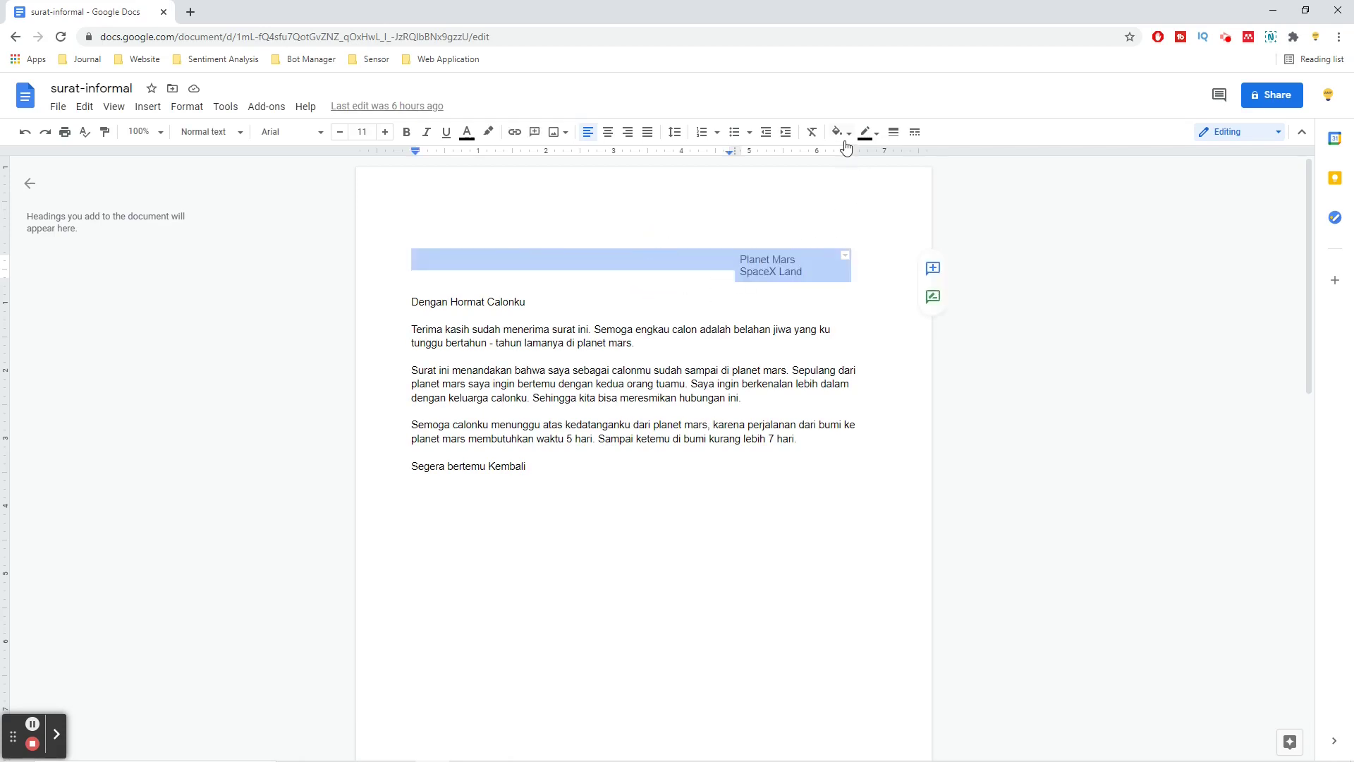
left_click(893, 131)
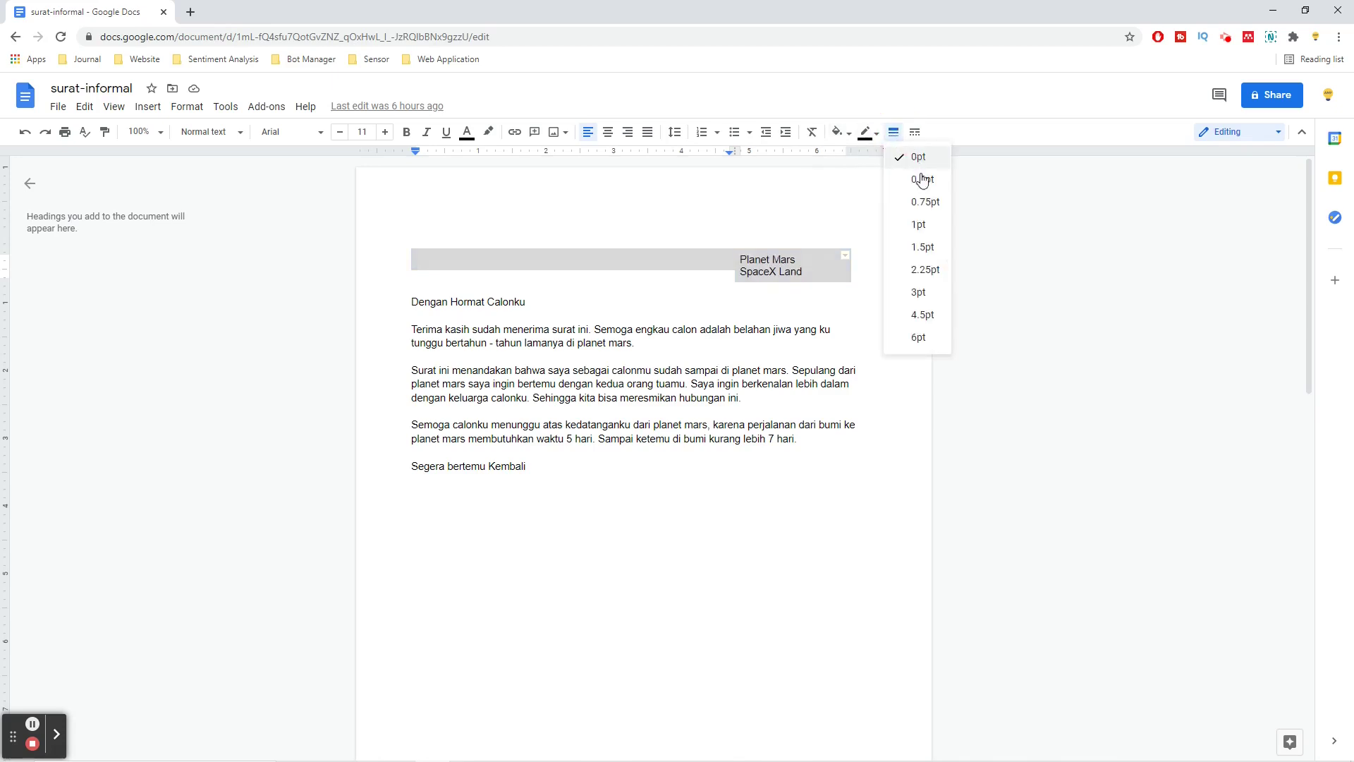
left_click(919, 225)
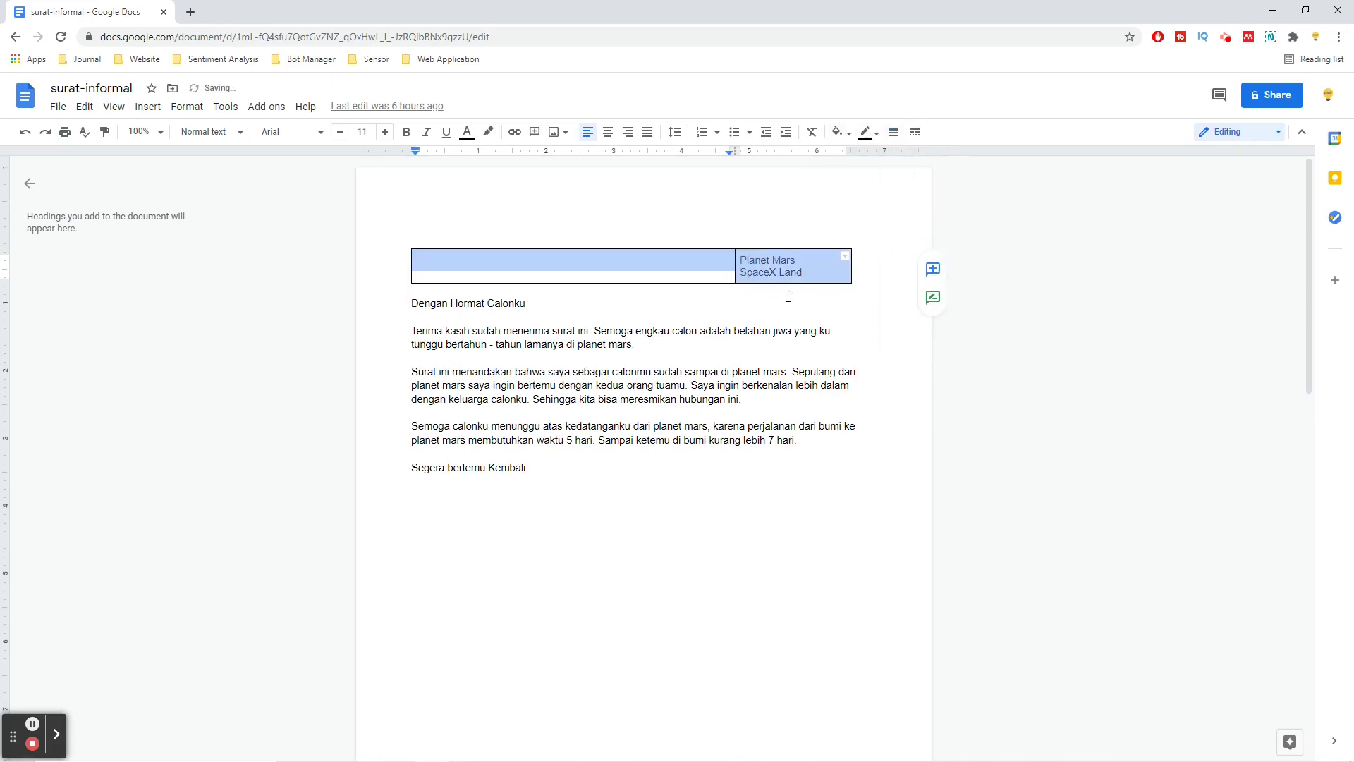
left_click(858, 281)
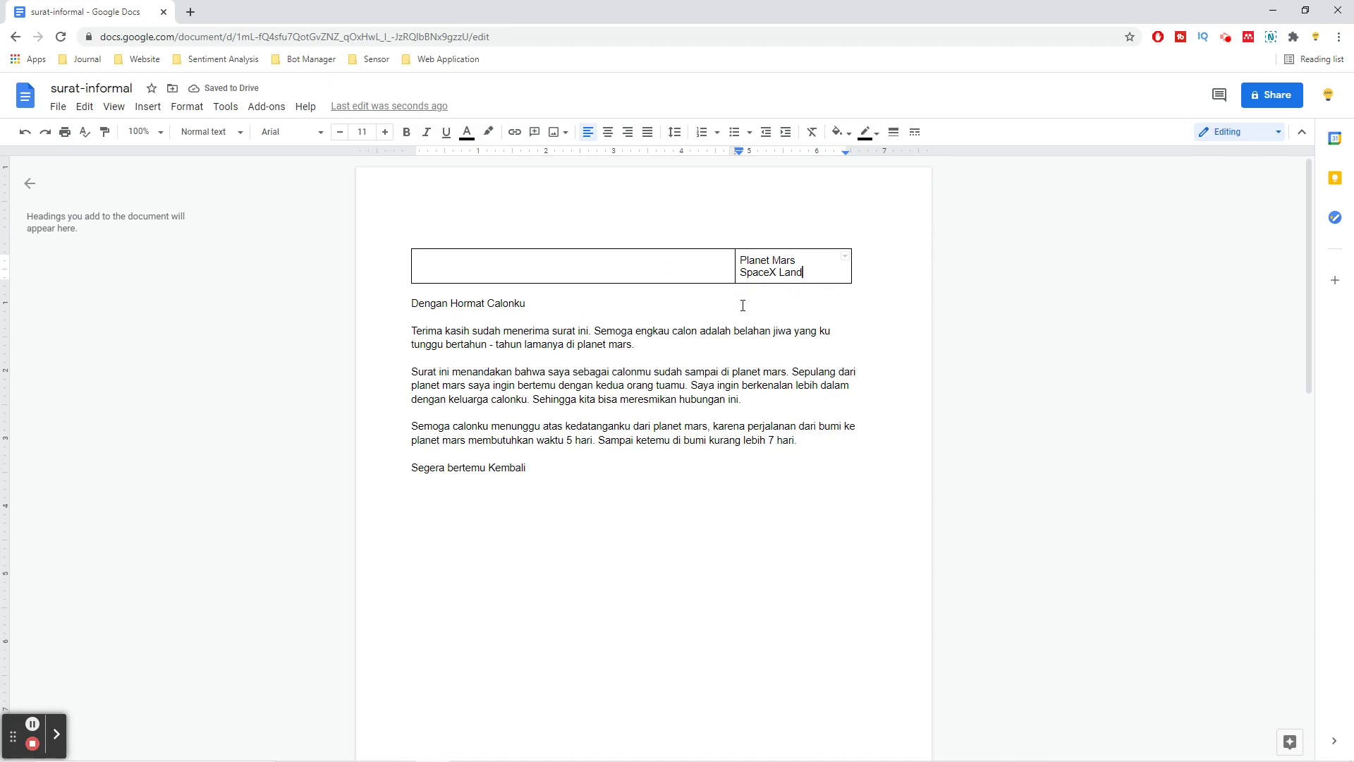
Step: Copy the letter text from "Dengan Hormat Calonku" to "Segera bertemu Kembali" and paste it on a new page after the original
left_click(409, 304)
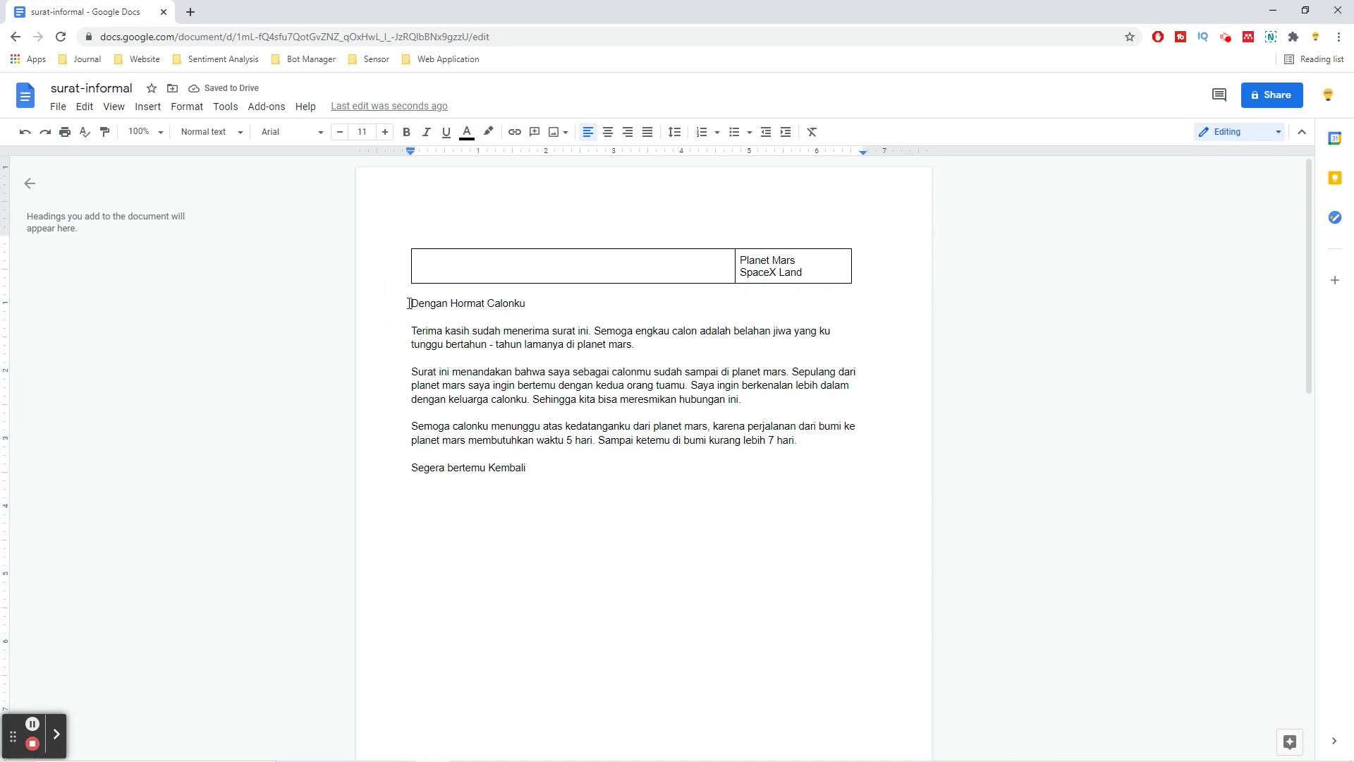
key("shift+Down")
key("shift+Down")
key("shift+Down")
key("shift+Down")
key("shift+Down")
key("shift+Down")
key("shift+Down")
key("shift+Down")
key("shift+Down")
key("shift+Down")
key("shift+Down")
key("shift+Down")
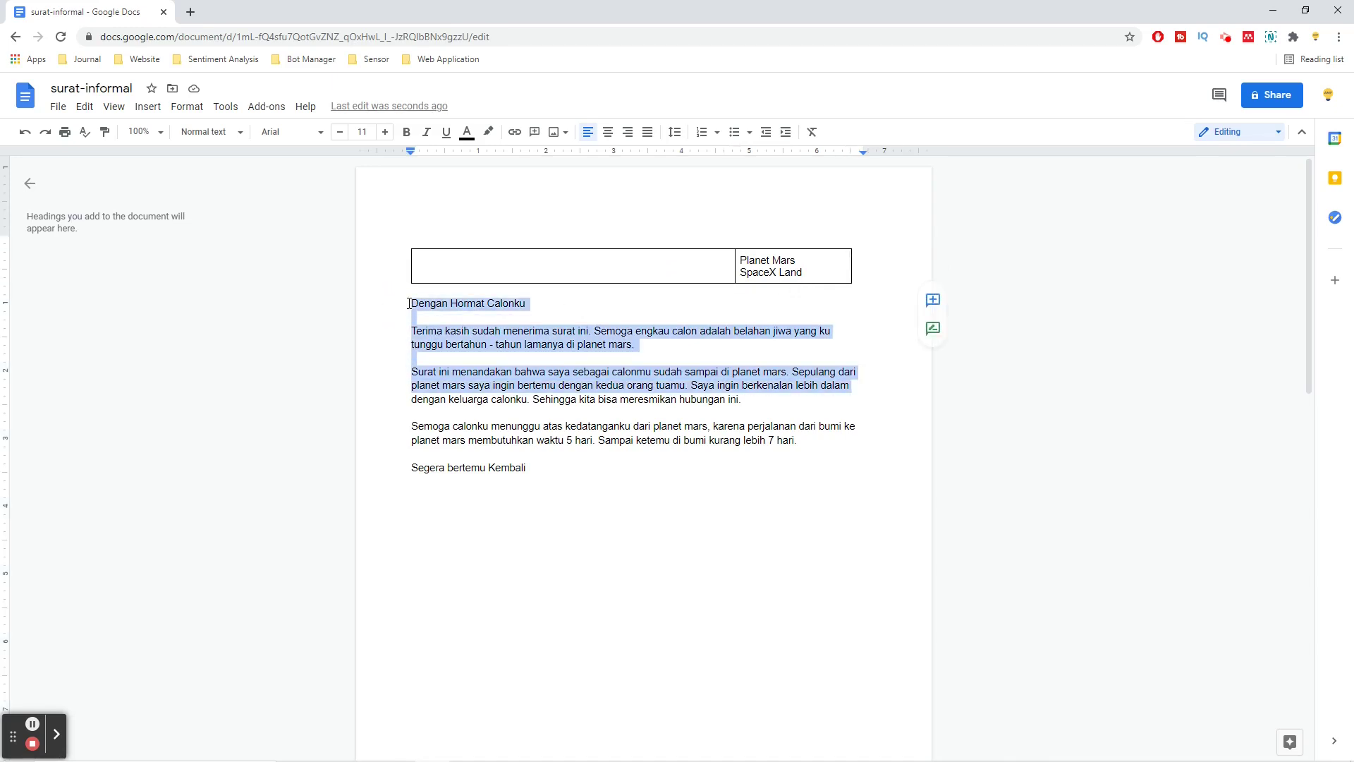
key("shift+Down")
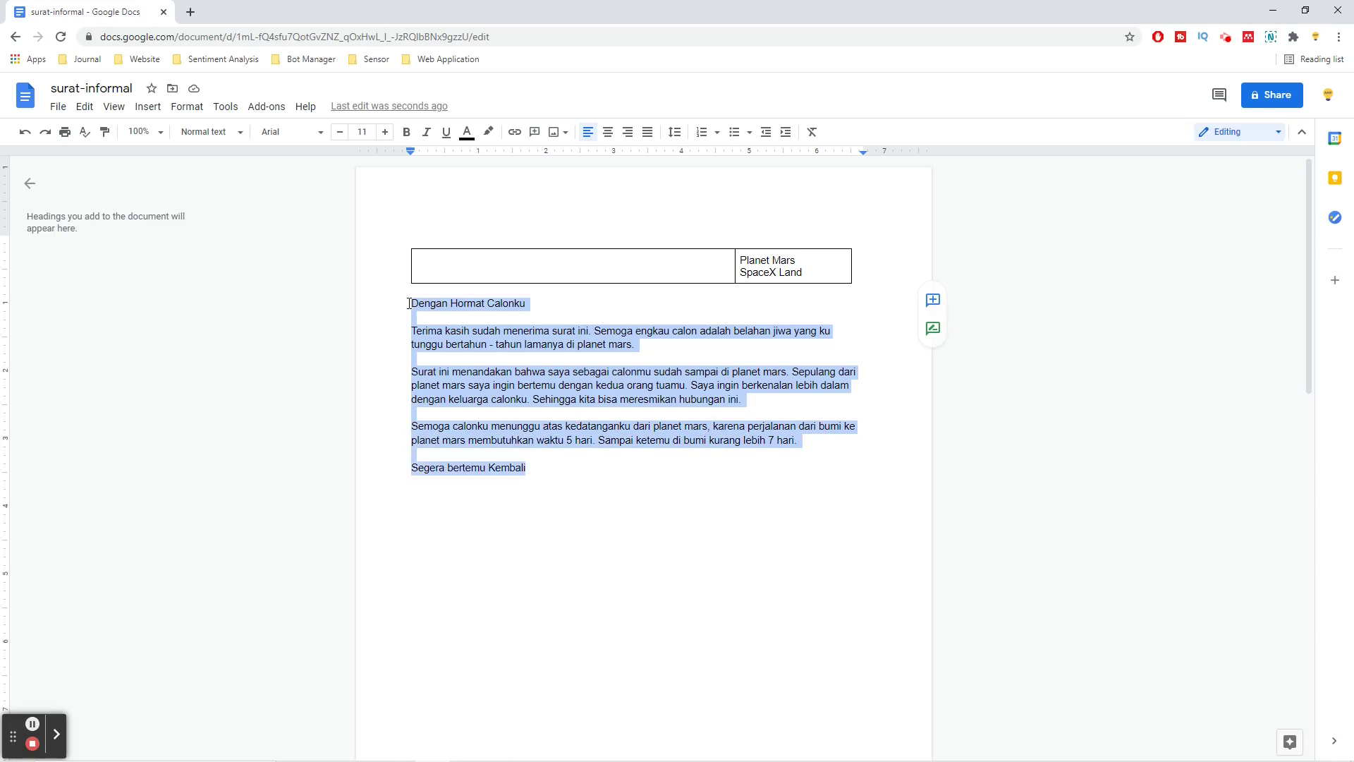
key("Down")
key("Return")
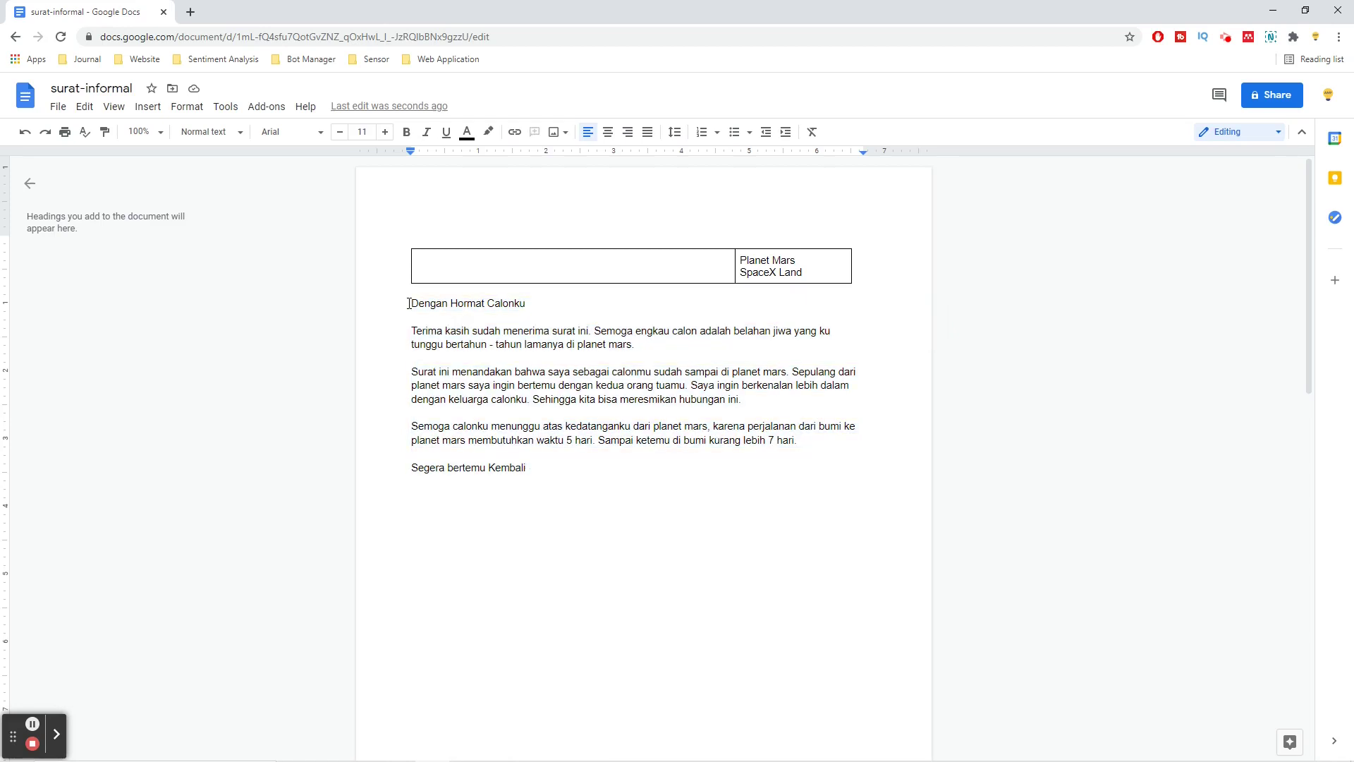
key("ctrl+Return")
key("BackSpace")
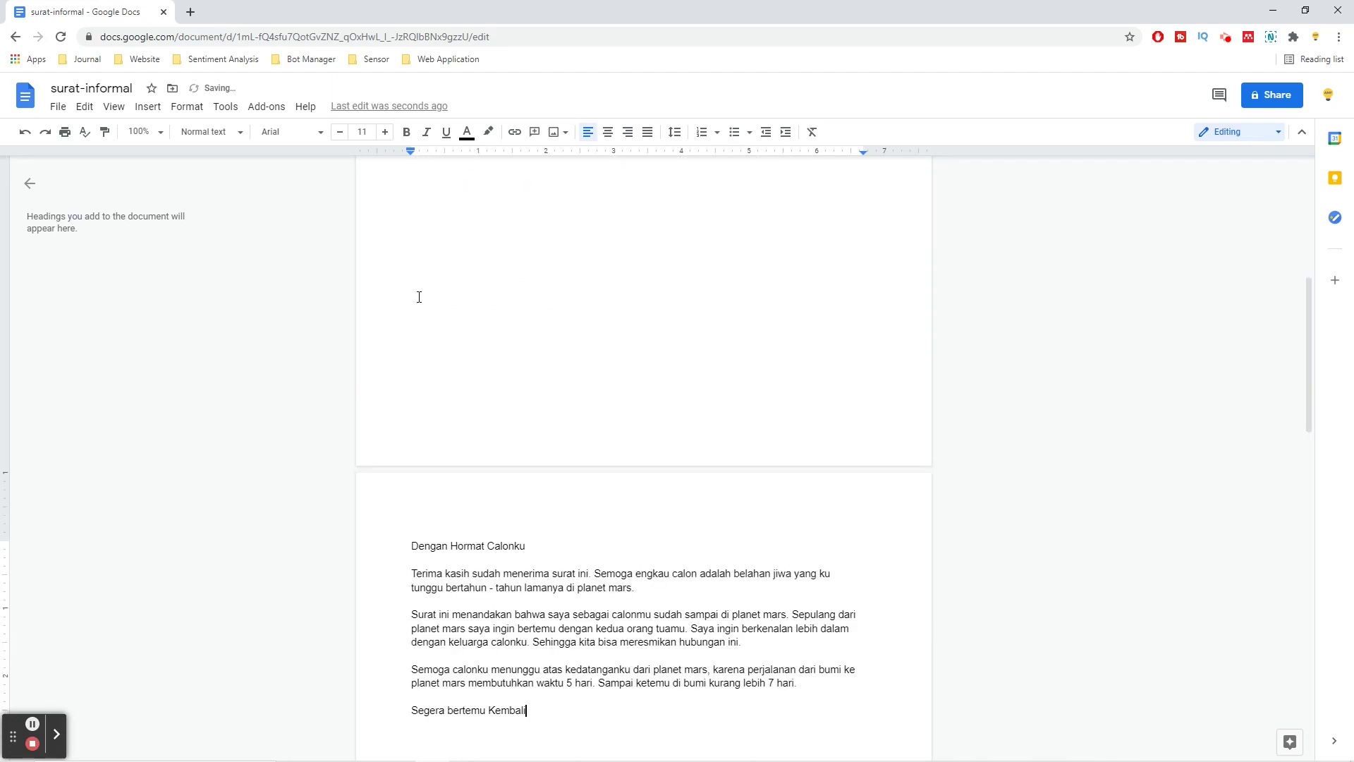
Step: Copy the "Planet Mars / SpaceX Land" address lines and paste them above the salutation on the new page, followed by an empty line
left_click_drag(801, 273, 739, 263)
key("ctrl+c")
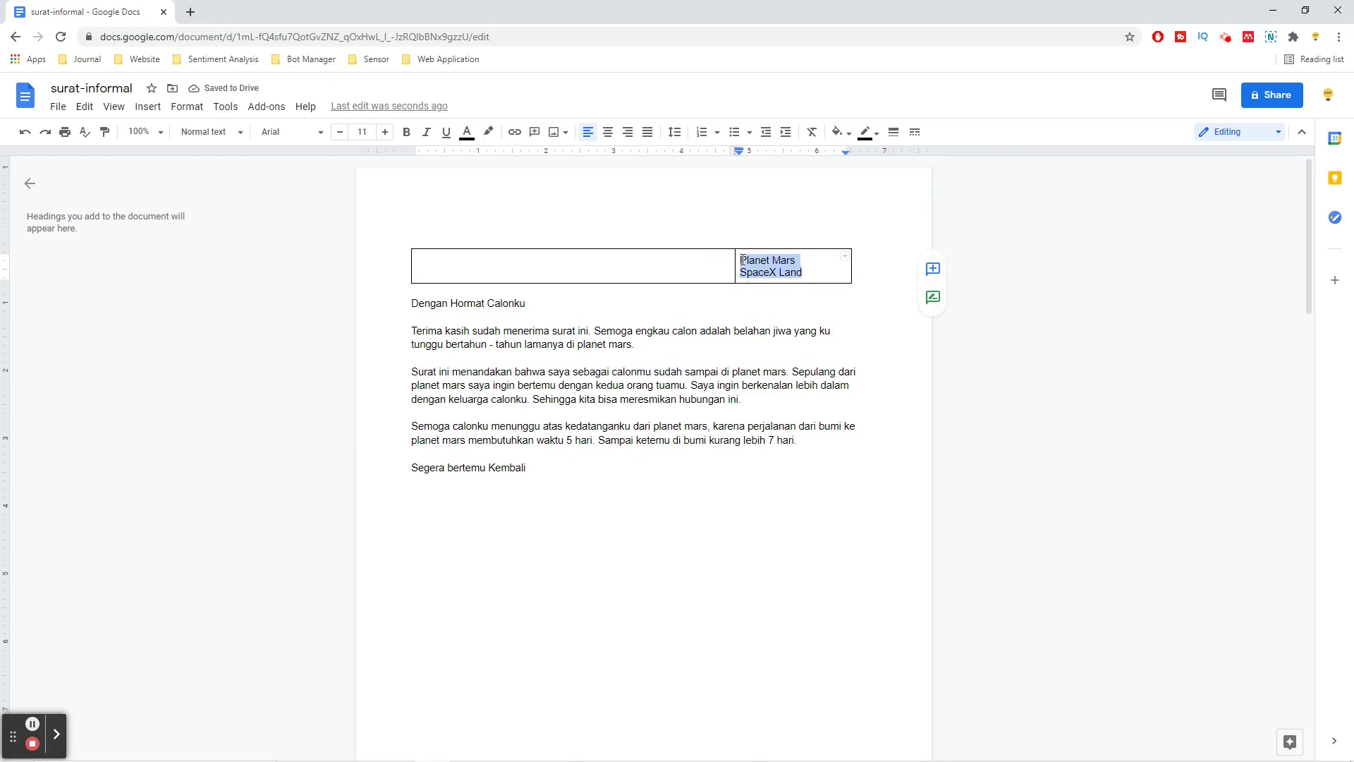
key("ctrl+Return")
scroll(740, 354, "down", 4)
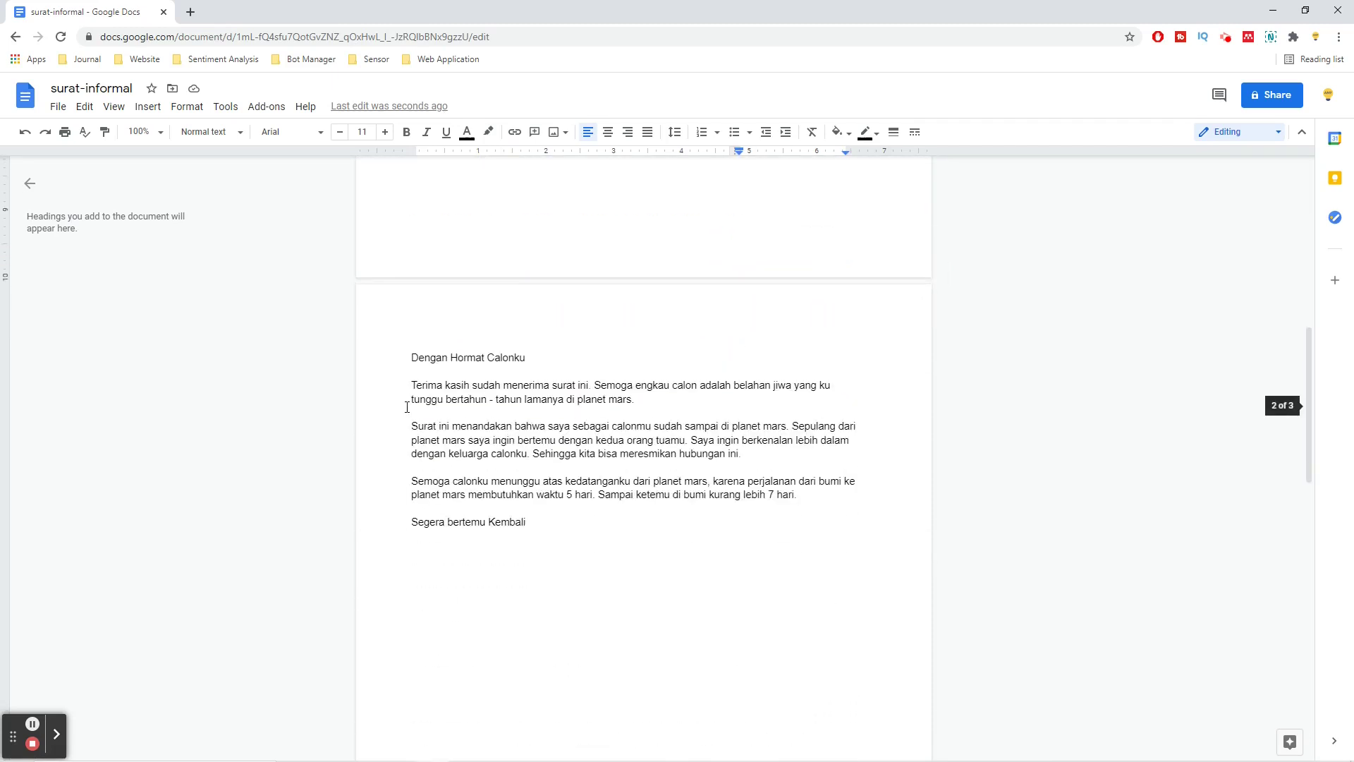
left_click(413, 361)
key("Return")
scroll(413, 360, "up", 5)
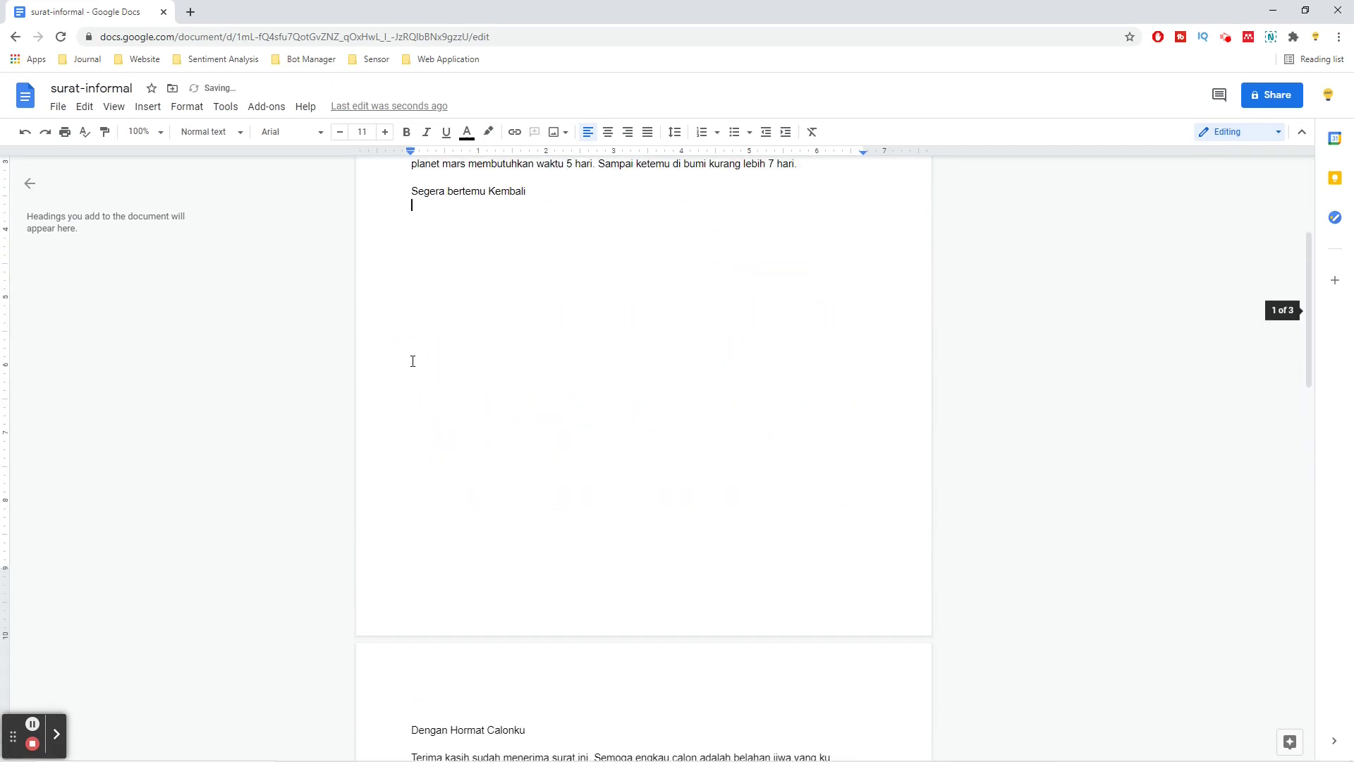
key("ctrl+v")
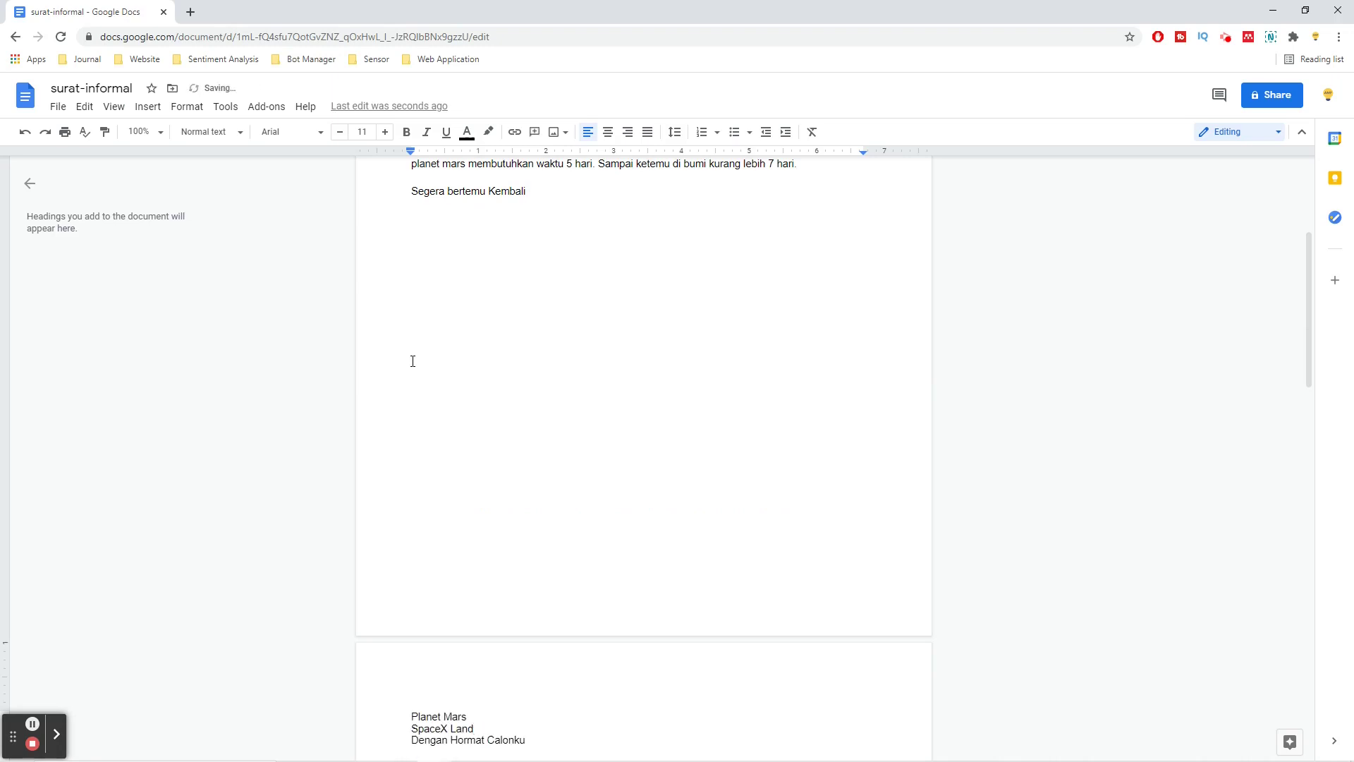
key("Return")
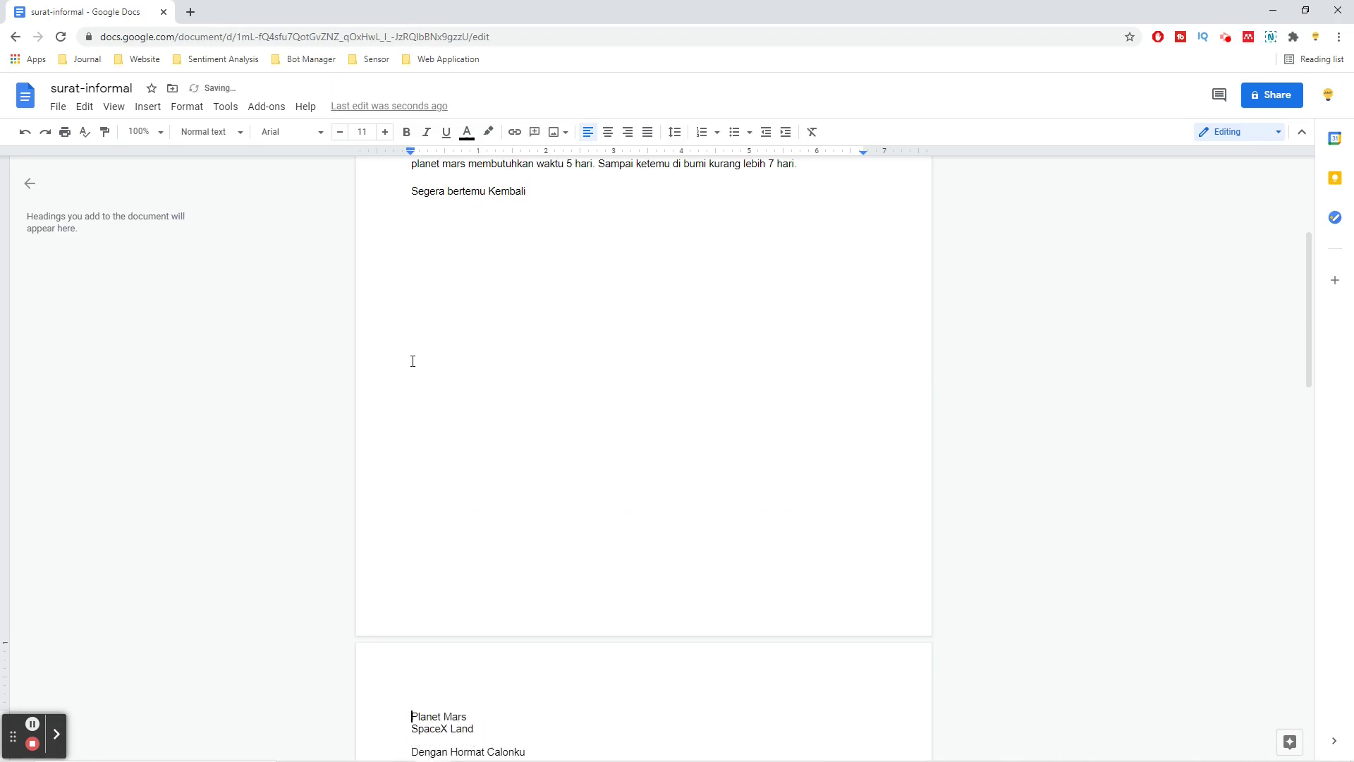
Step: Indent the two pasted address lines on the second page to about 5.5 inches
key("shift+Down")
key("shift+Down")
key("shift+Left")
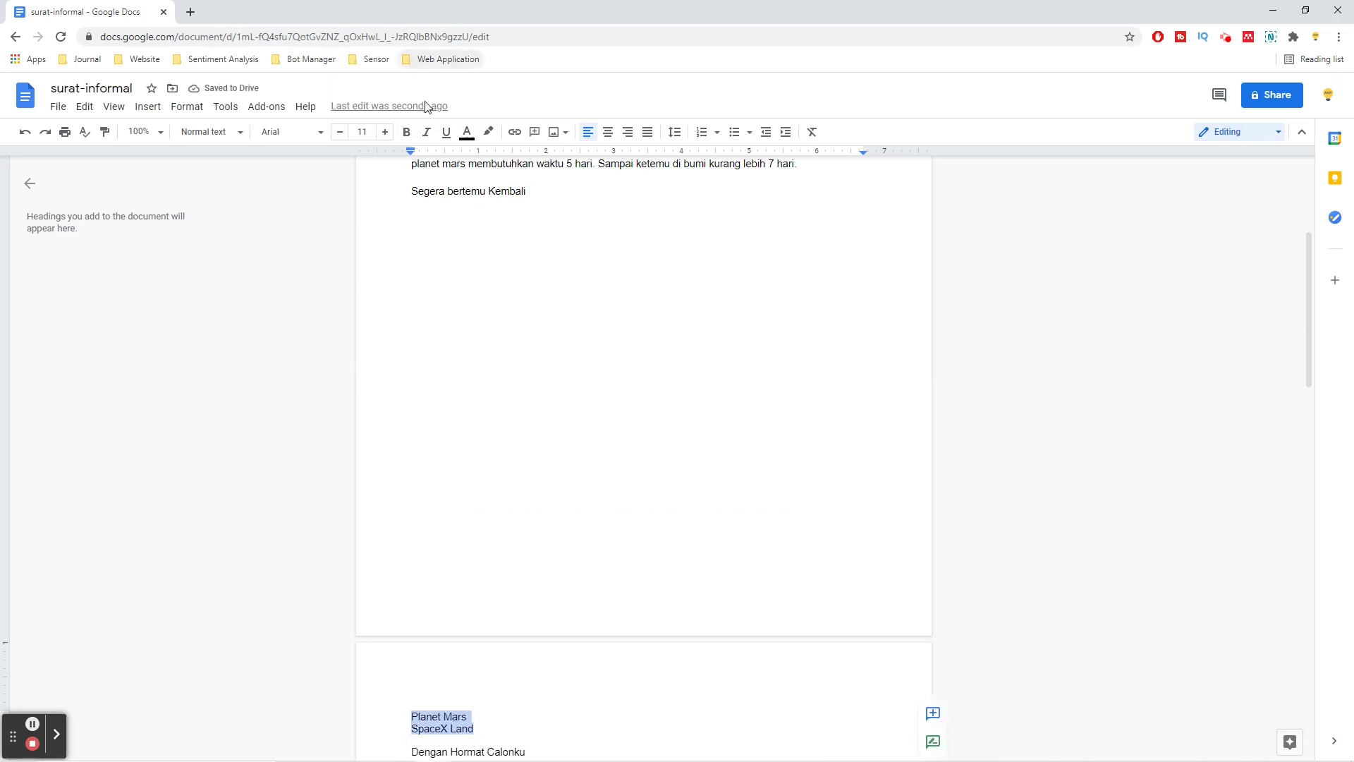
left_click_drag(411, 151, 782, 211)
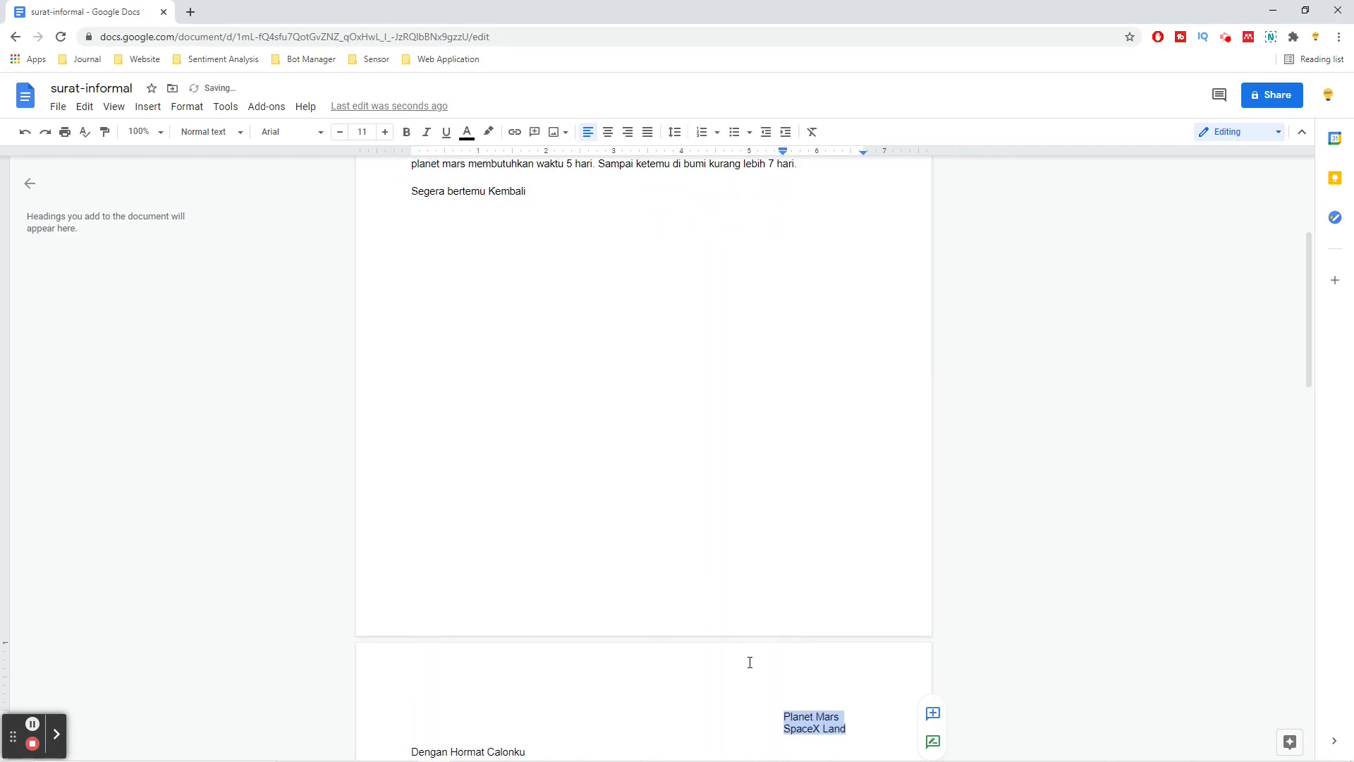
left_click(758, 692)
Step: Examine the parts of the informal letter on the second page: salutation, opening paragraph, main paragraphs and closing line
scroll(758, 656, "down", 3)
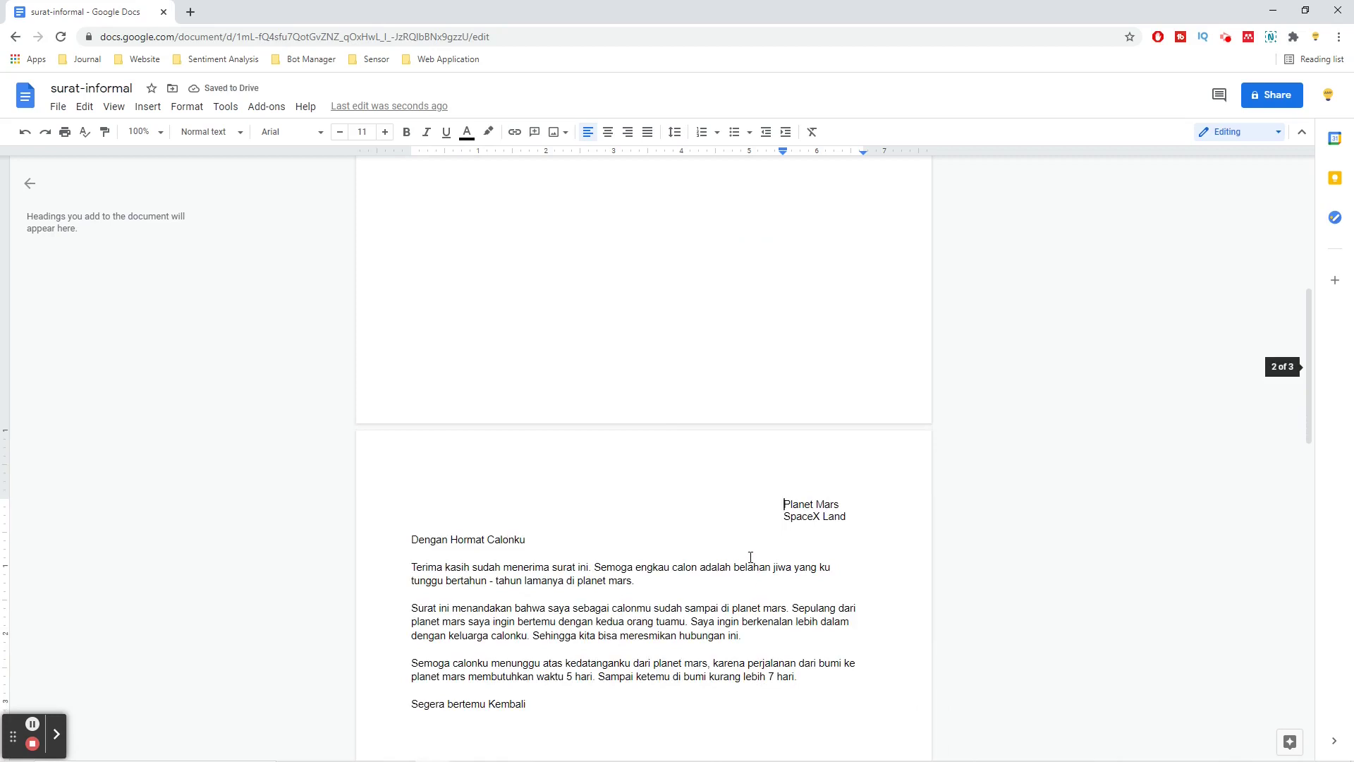
scroll(750, 557, "down", 2)
left_click_drag(525, 398, 411, 397)
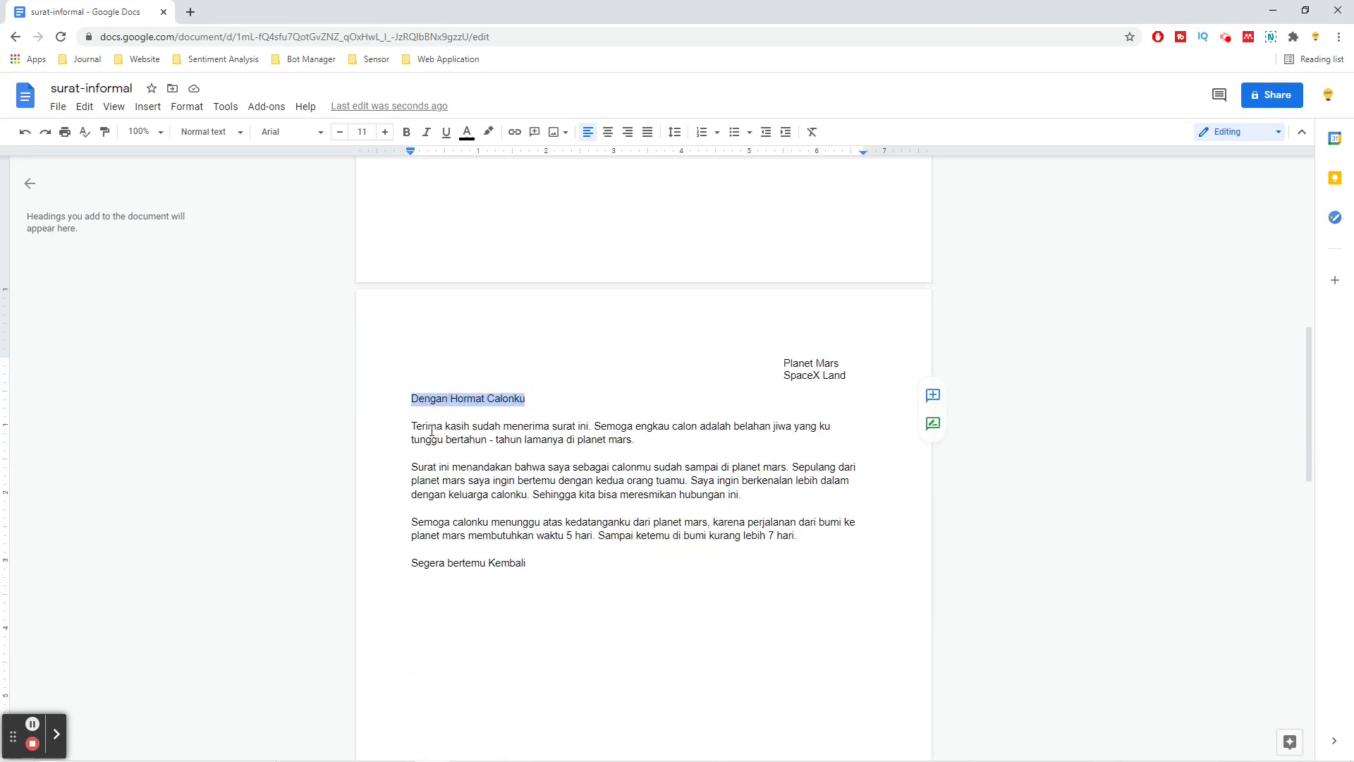
left_click_drag(411, 426, 633, 446)
scroll(460, 479, "down", 1)
left_click(411, 396)
left_click_drag(411, 396, 741, 426)
left_click(435, 458)
left_click_drag(408, 450, 740, 466)
left_click(529, 496)
left_click_drag(529, 497, 402, 498)
scroll(607, 482, "down", 2)
Step: Bring the "Planet Jupiter / Tesla Corporation" lines up below "Segera bertemu Kembali", separated by one empty line
left_click(727, 450)
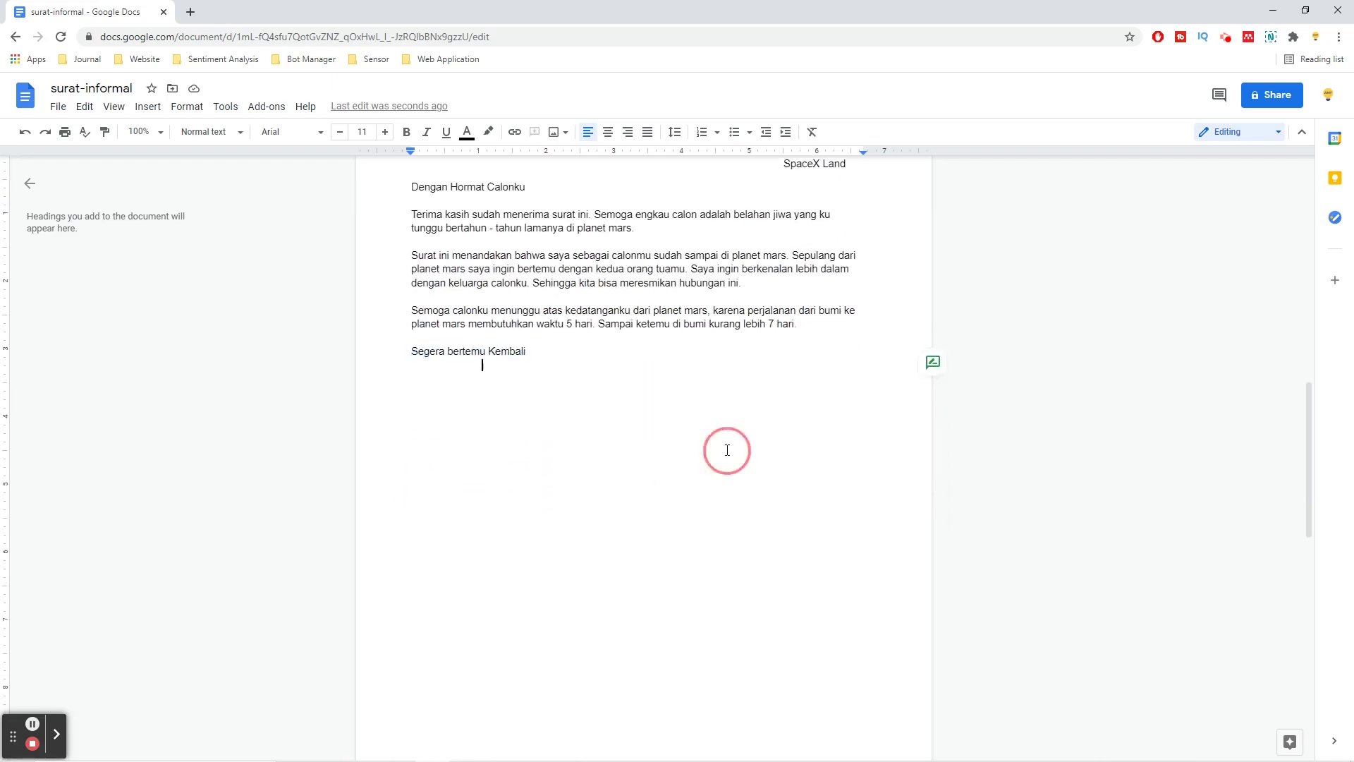
key("ctrl+z")
key("BackSpace")
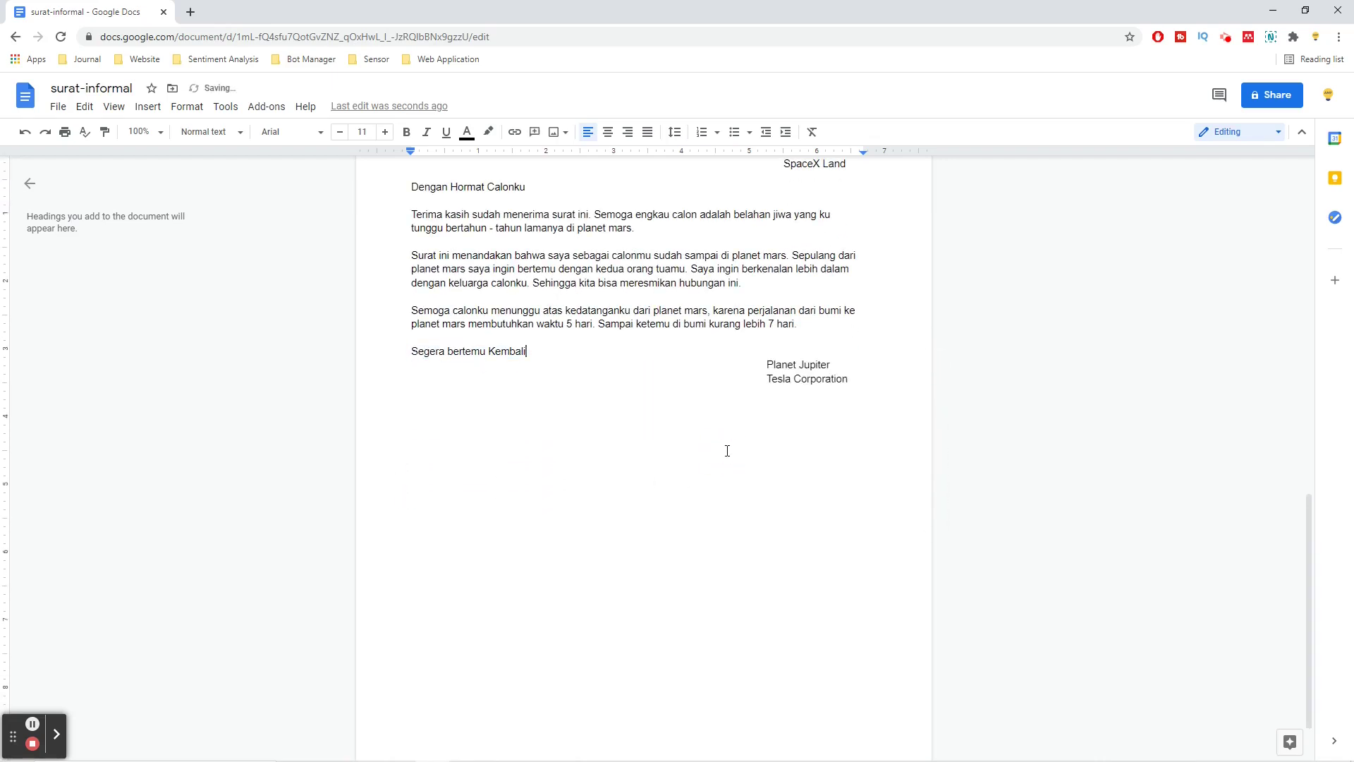
key("Return")
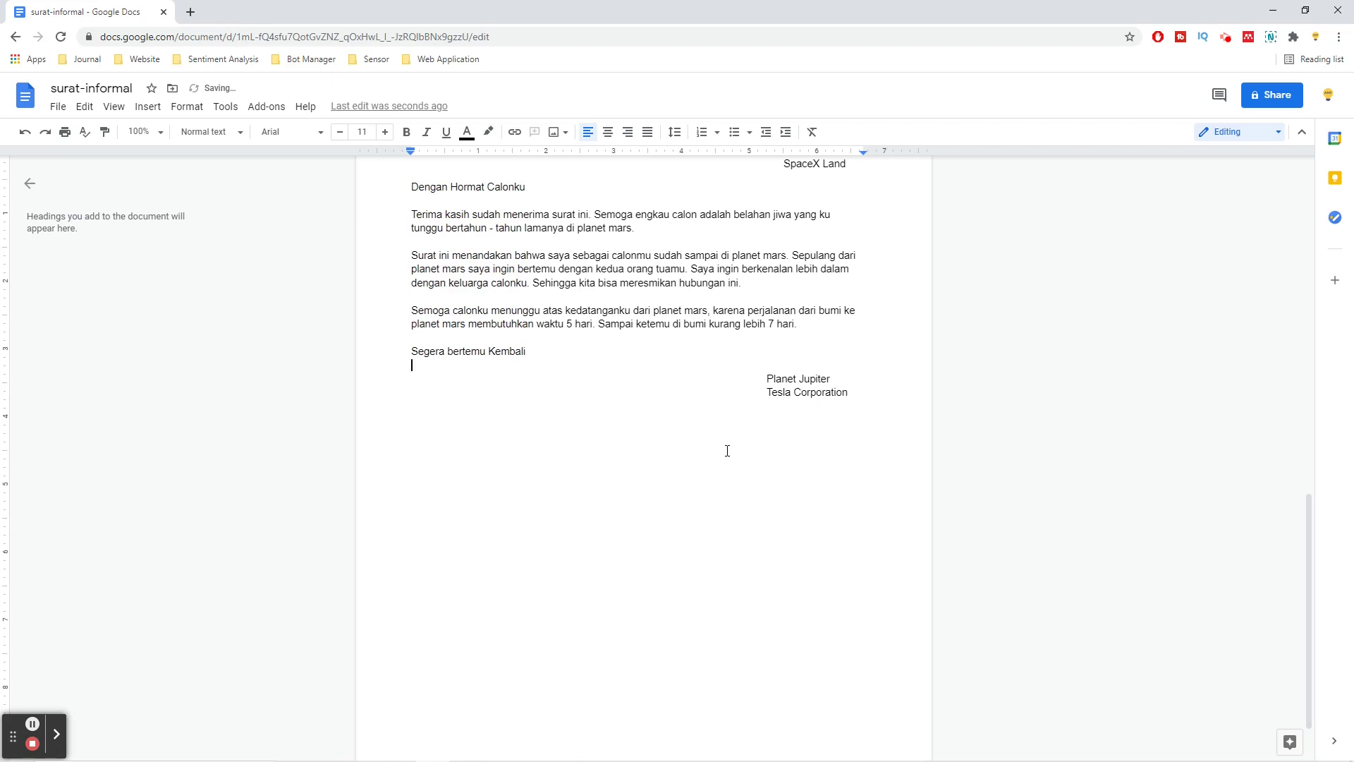
Step: Insert the date line "Senin, 12 April 2021" above "Planet Jupiter" with the same indent, leaving an empty line between them
key("shift+Down")
key("Left")
key("Right")
key("Up")
key("Up")
key("Left")
key("Right")
left_click(766, 379)
key("Return")
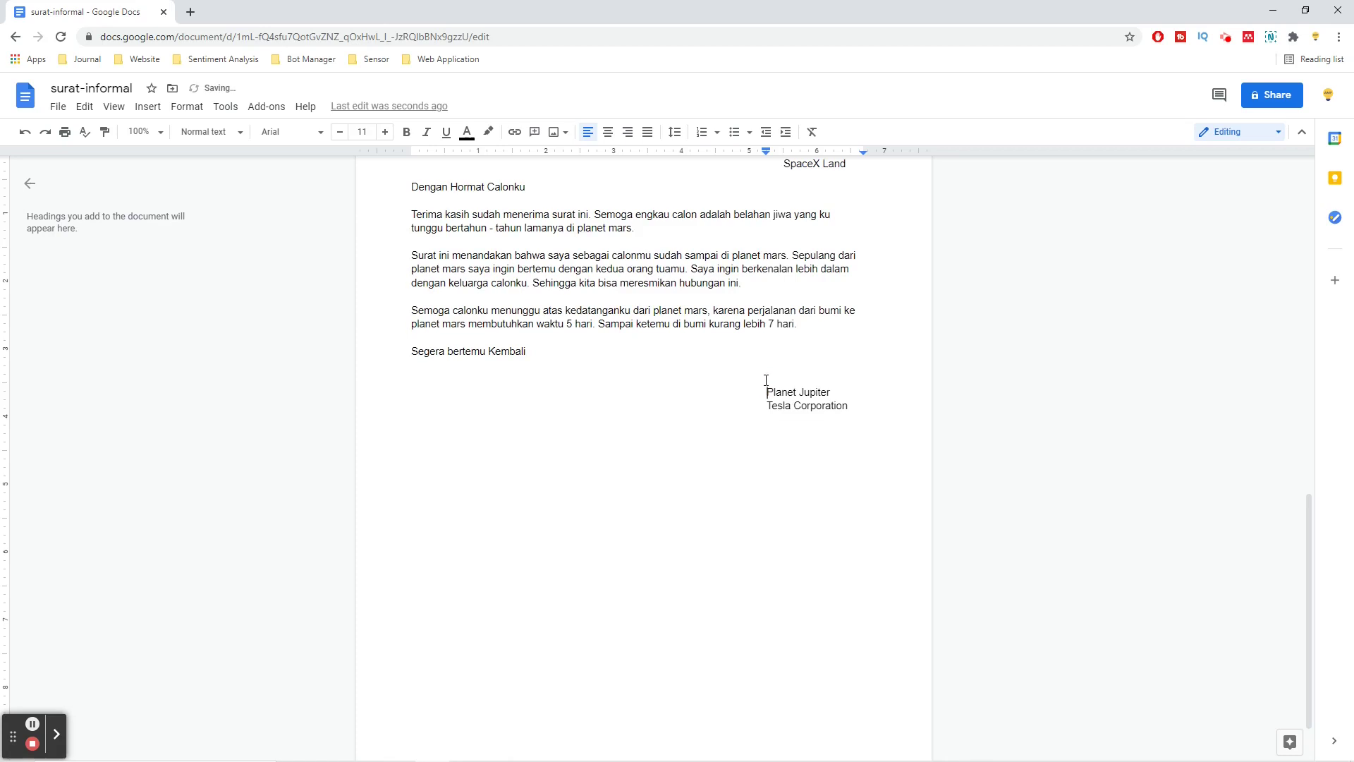
type("Senin, 12 April 202")
key("BackSpace")
type("1")
key("Return")
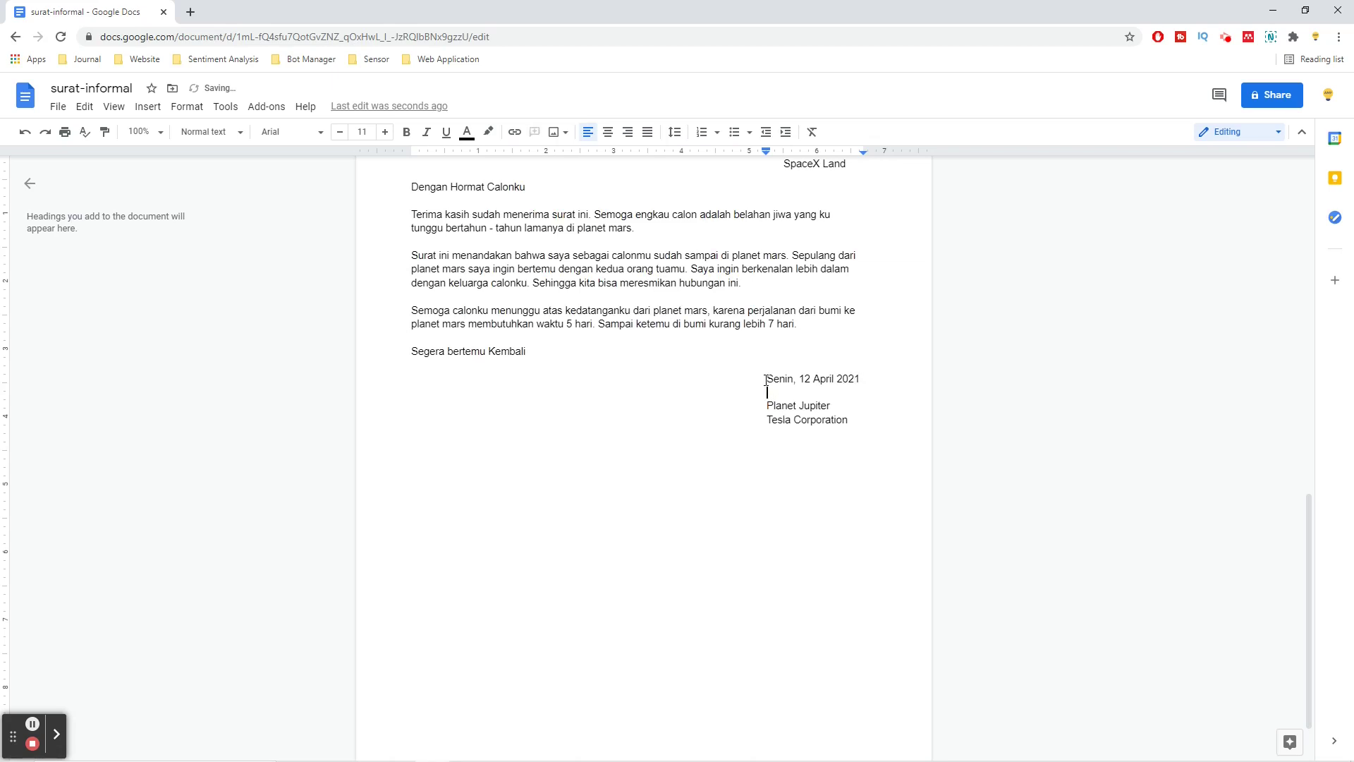
Step: Replace "Planet Jupiter" below the date with the sender's first name
key("Down")
key("shift+Right")
key("shift+Right")
key("shift+Right")
key("shift+Right")
key("shift+Right")
key("shift+Right")
key("shift+Right")
key("shift+Right")
key("shift+Right")
key("shift+Right")
key("shift+Right")
key("shift+Right")
key("shift+Right")
key("shift+Right")
type("Richard")
Step: Add an empty line below the sender's name and indent the "Tesla Corporation" line to align with it
key("Return")
key("BackSpace")
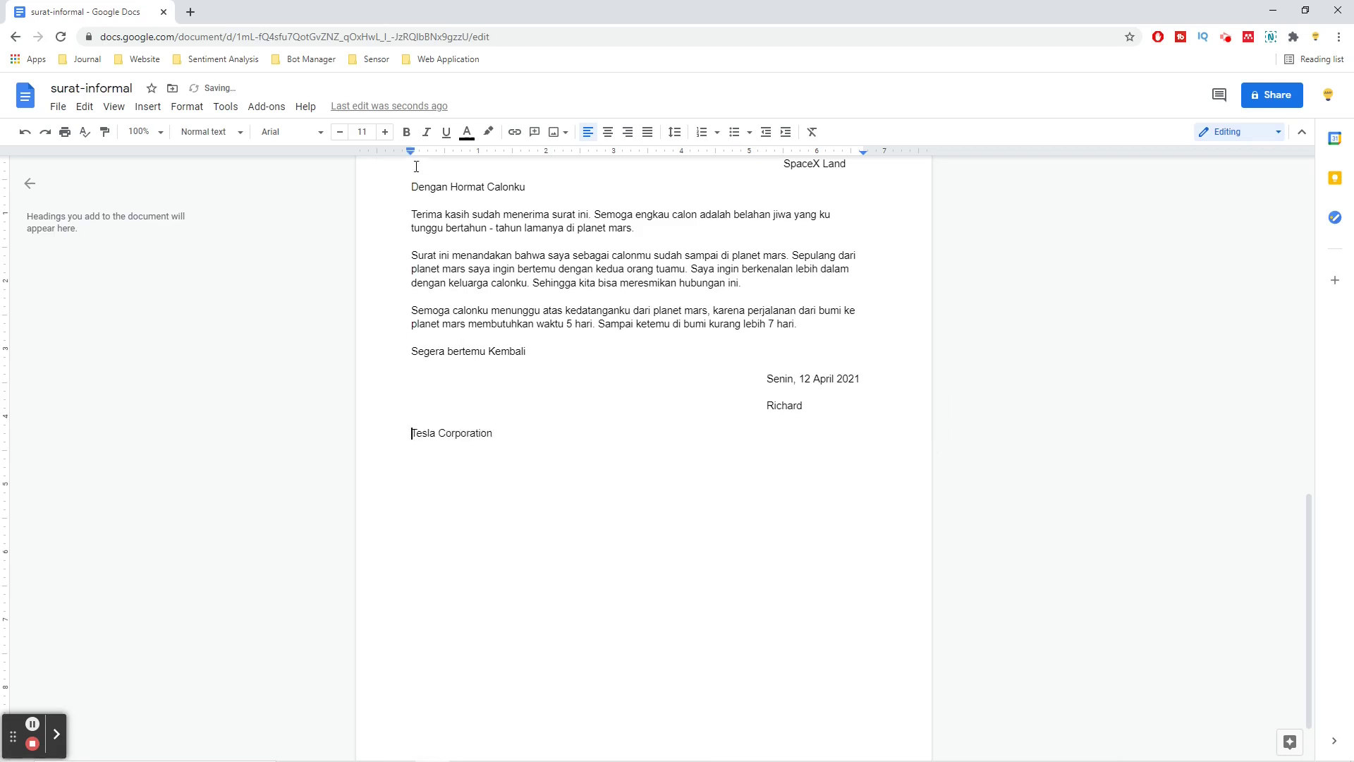
left_click_drag(415, 159, 769, 222)
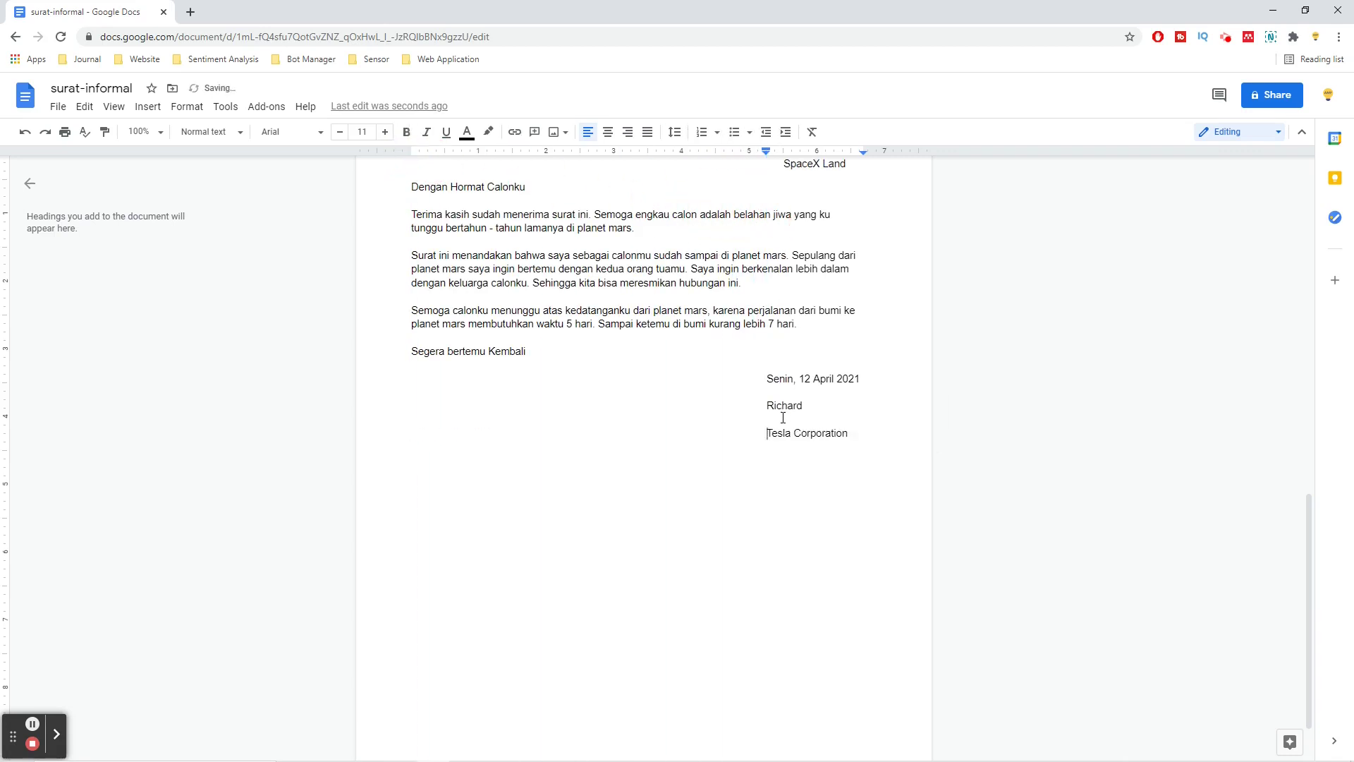
Step: Replace "Tesla Corporation" below the sender's name with "ttd" as the signature placeholder
key("shift+Right")
key("shift+Right")
key("shift+Right")
key("shift+Right")
key("shift+Right")
key("shift+Right")
key("shift+Right")
key("shift+Right")
key("shift+Right")
key("shift+Right")
key("shift+Right")
key("shift+Right")
key("shift+Right")
key("shift+Right")
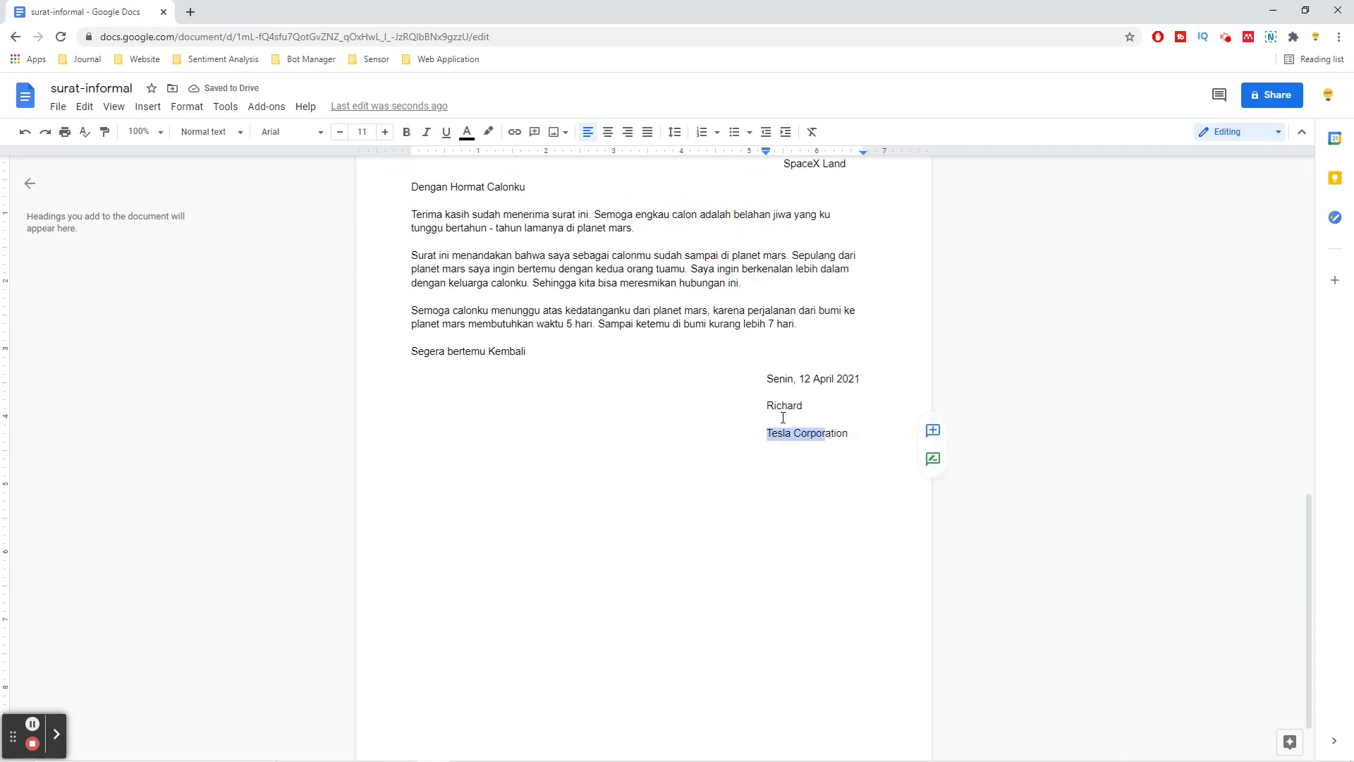
key("shift+Right")
key("shift+Right")
key("shift+Right")
type("ttd")
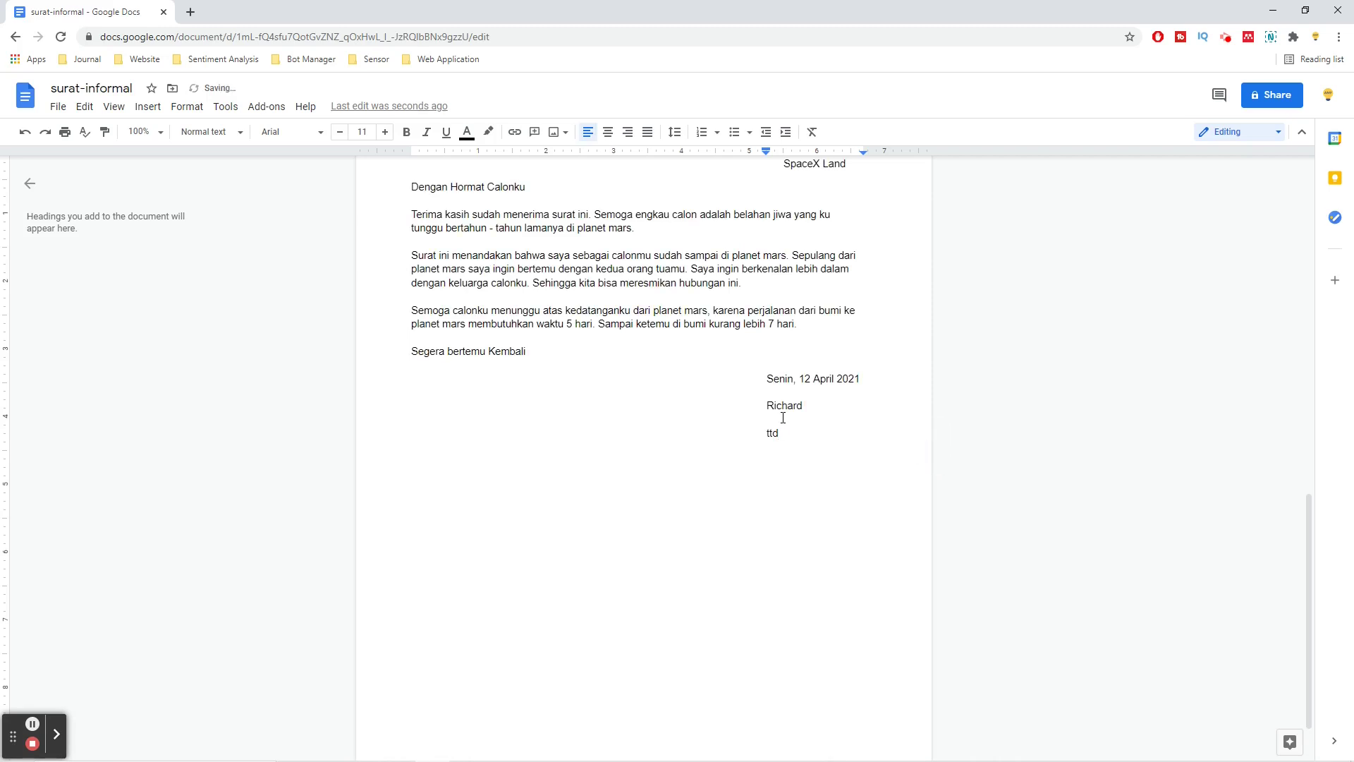
key("Return")
key("ctrl+z")
key("BackSpace")
Step: Review the layout of the informal letter from the address lines to the signature, especially its body paragraphs
scroll(747, 445, "up", 3)
scroll(747, 446, "down", 2)
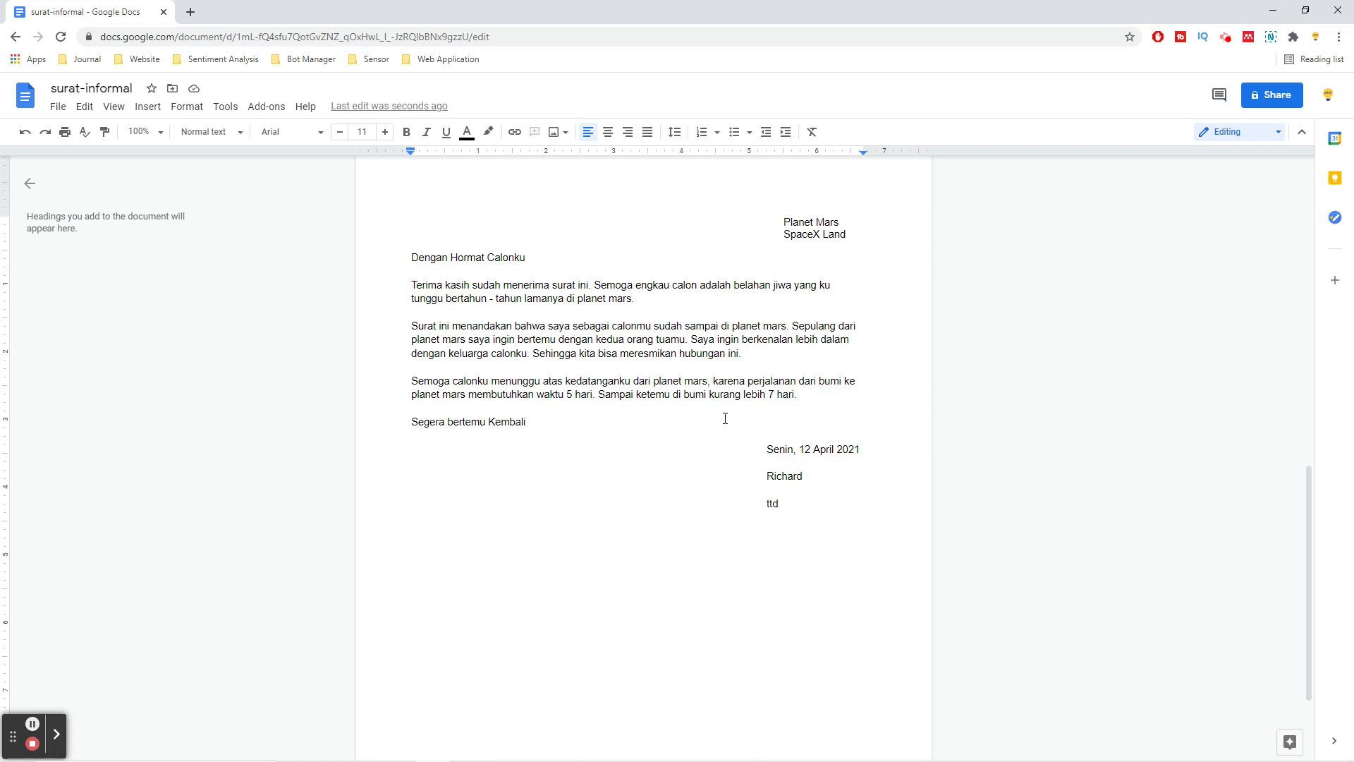
scroll(723, 399, "down", 1)
scroll(723, 399, "up", 2)
scroll(724, 399, "down", 1)
left_click_drag(796, 395, 413, 286)
left_click(501, 303)
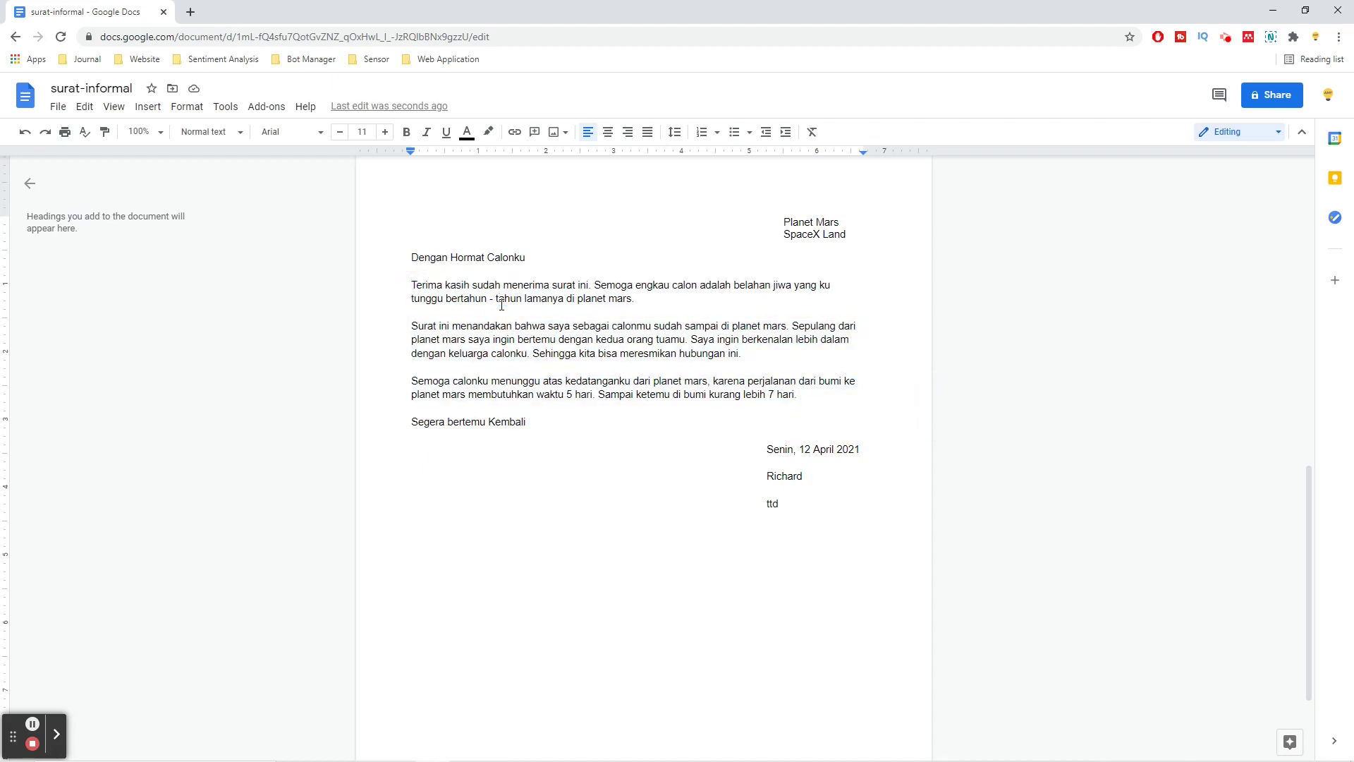